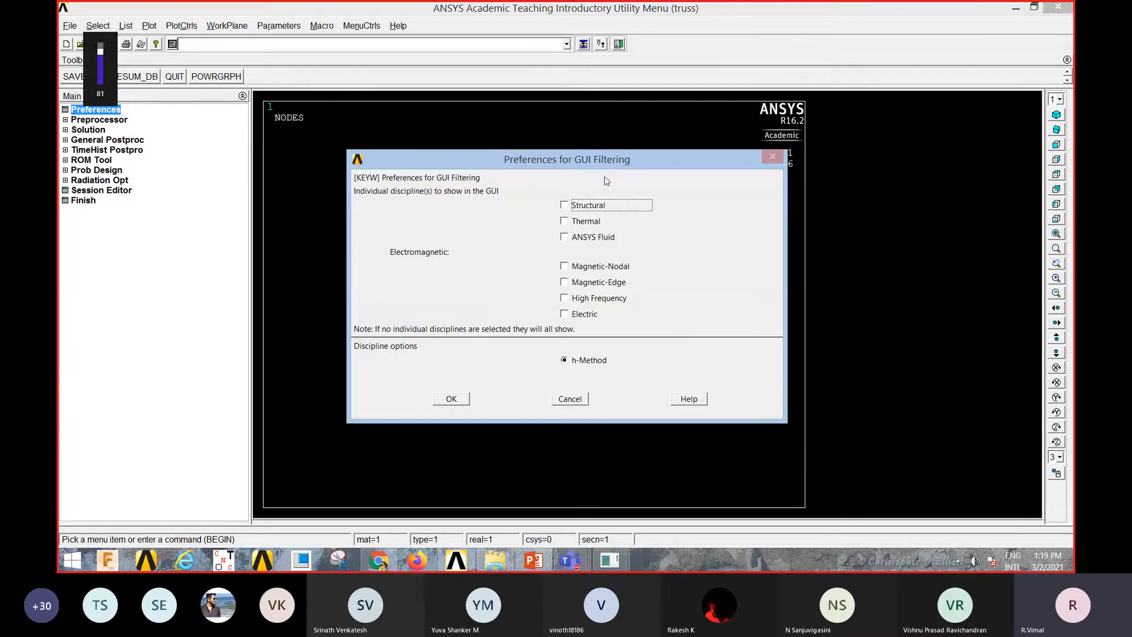
# Limit the preferences for GUI filtering to the Structural discipline
pyautogui.click(564, 205)
pyautogui.click(450, 399)
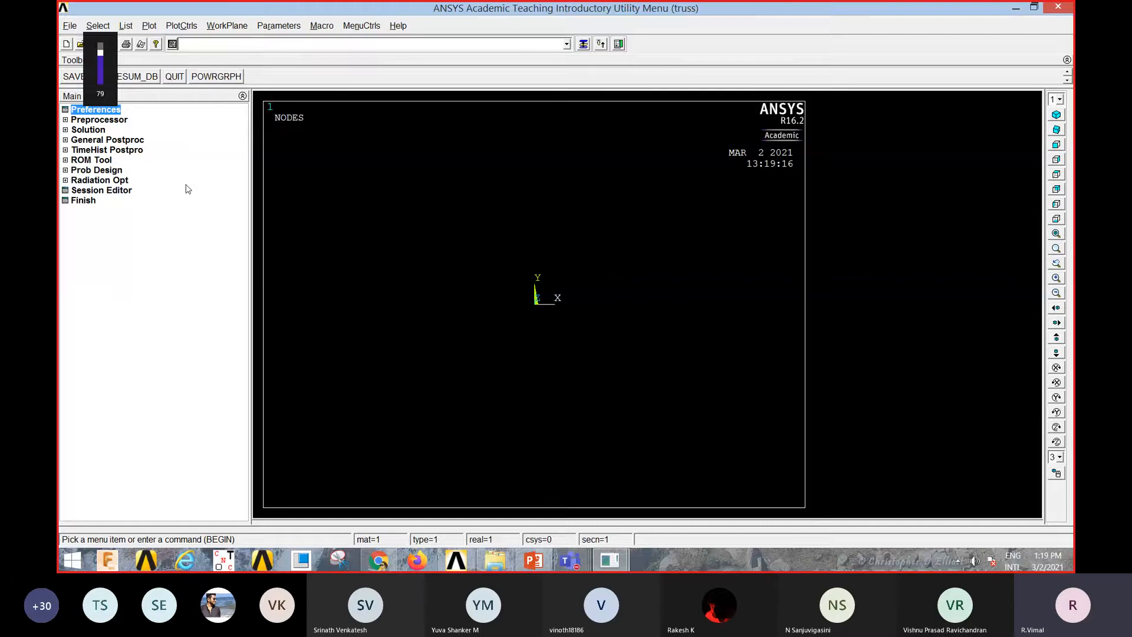
# Add a structural Link element type, 3D finit stn 180, with reference number 1
pyautogui.click(104, 120)
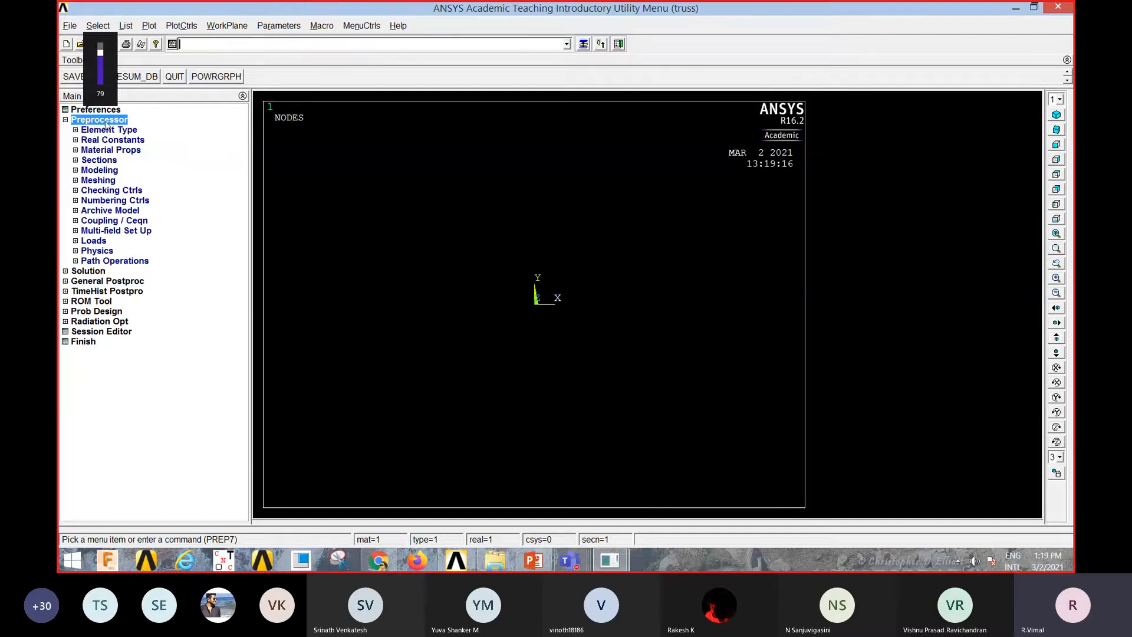
pyautogui.click(115, 132)
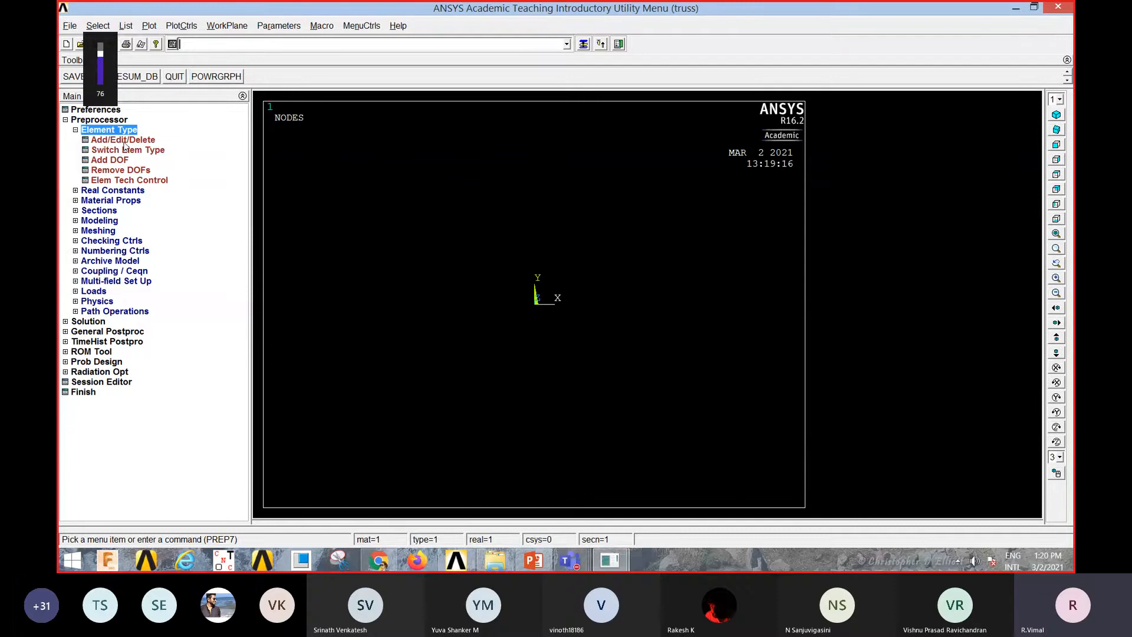
pyautogui.click(125, 141)
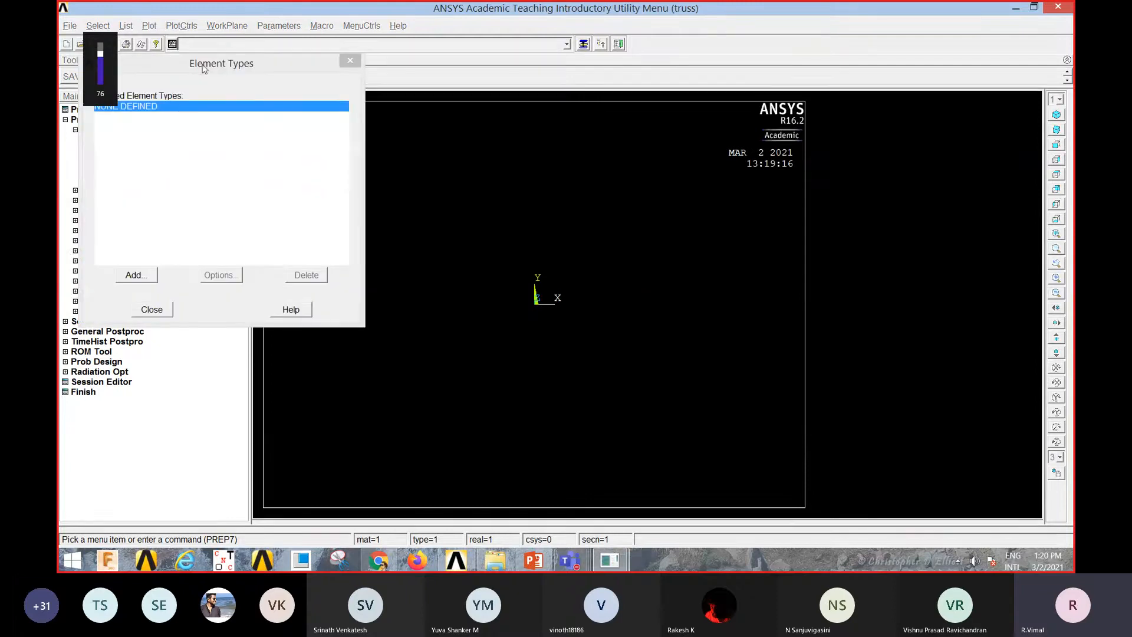
pyautogui.moveTo(203, 65); pyautogui.dragTo(304, 85)
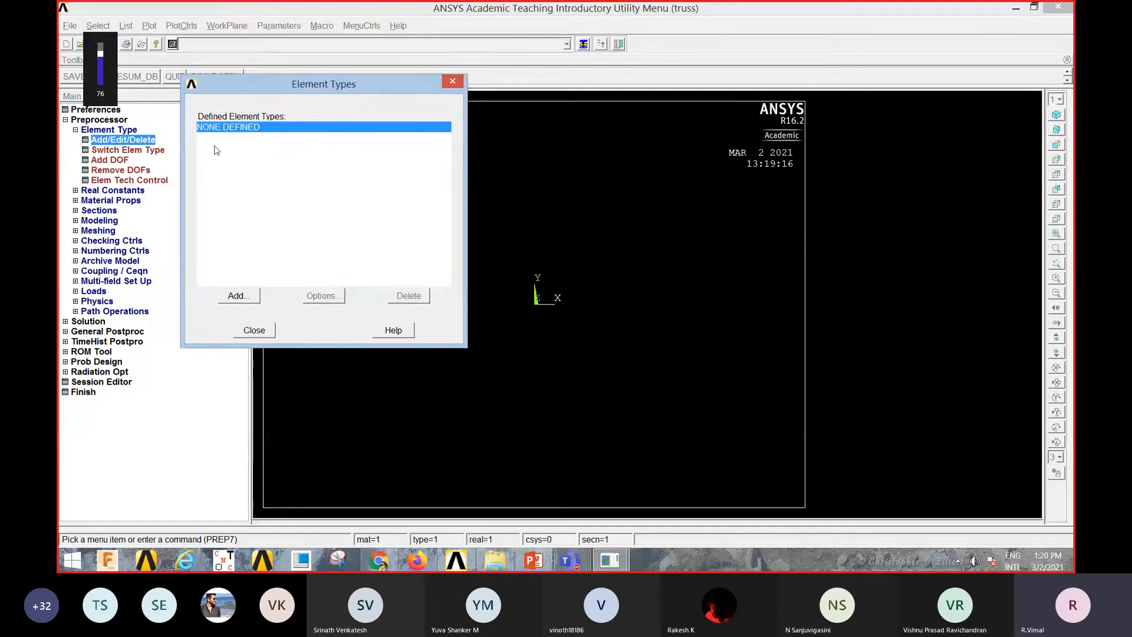
pyautogui.click(238, 296)
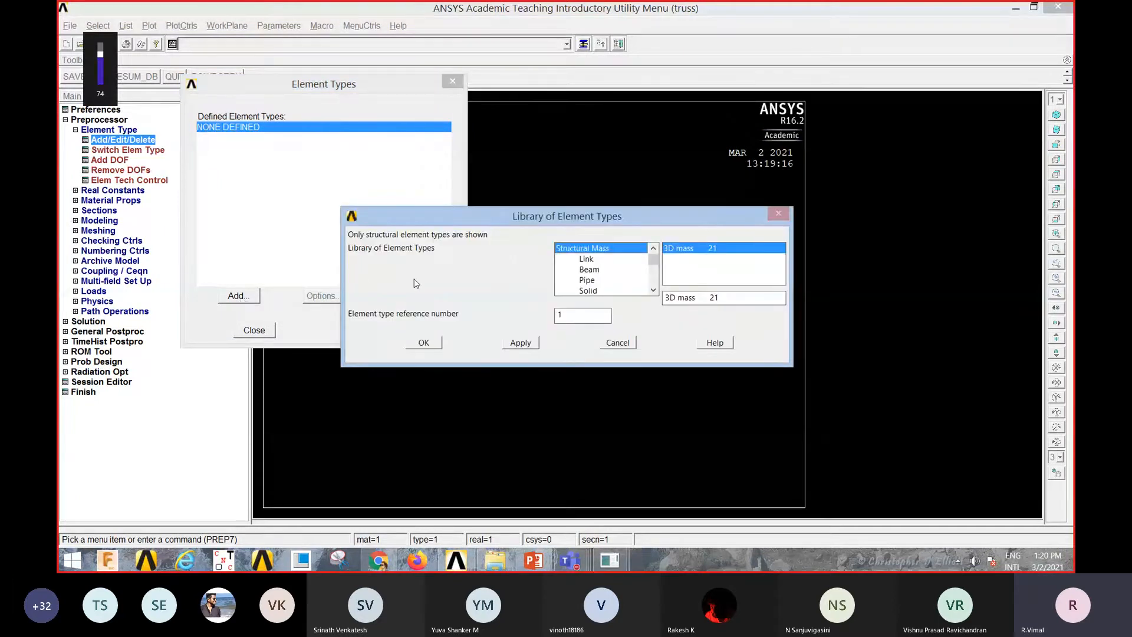
pyautogui.click(588, 260)
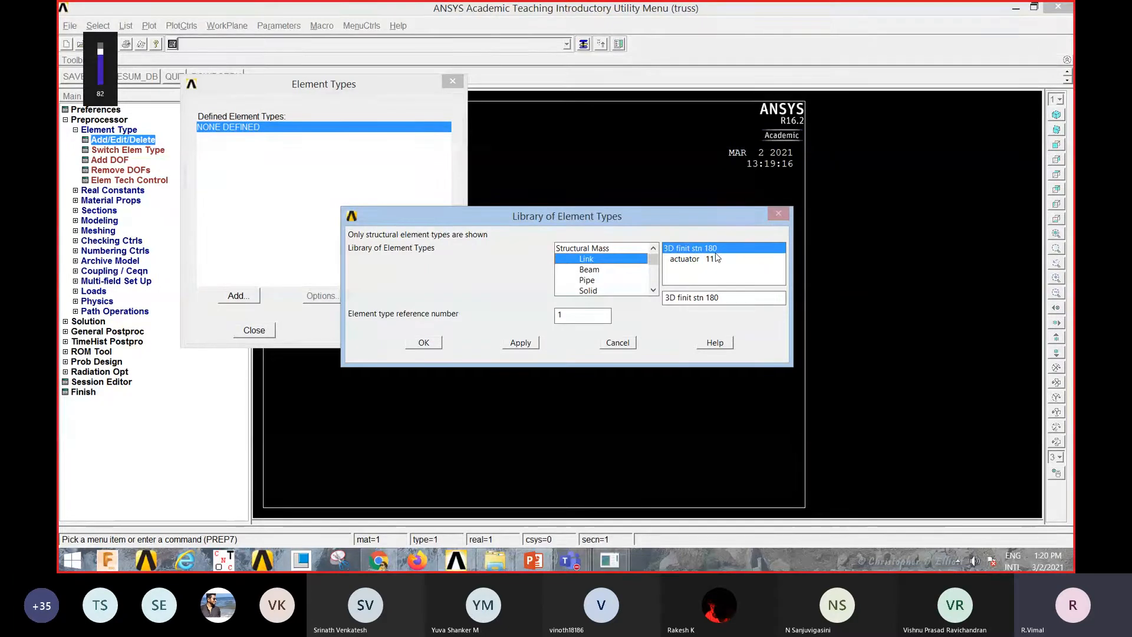
pyautogui.click(432, 343)
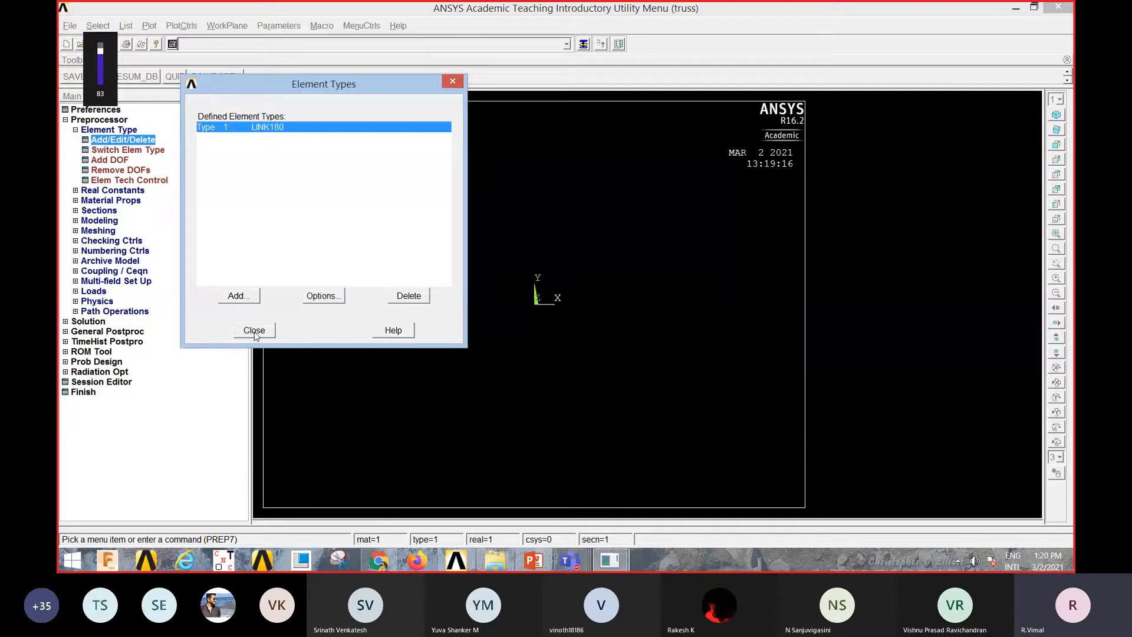
pyautogui.click(255, 334)
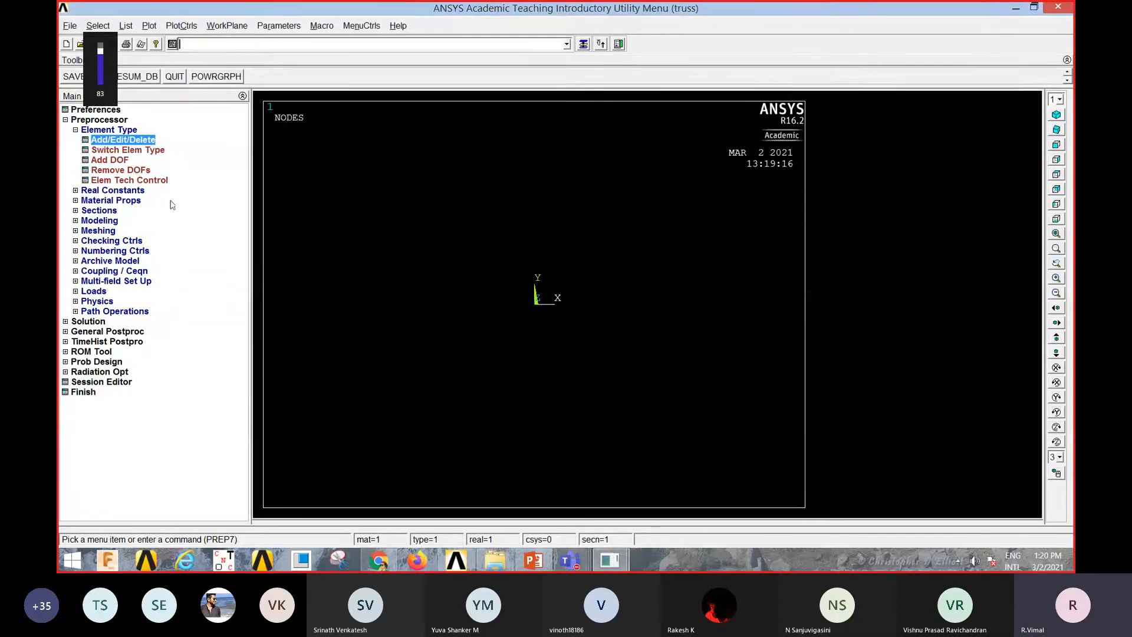
pyautogui.click(113, 131)
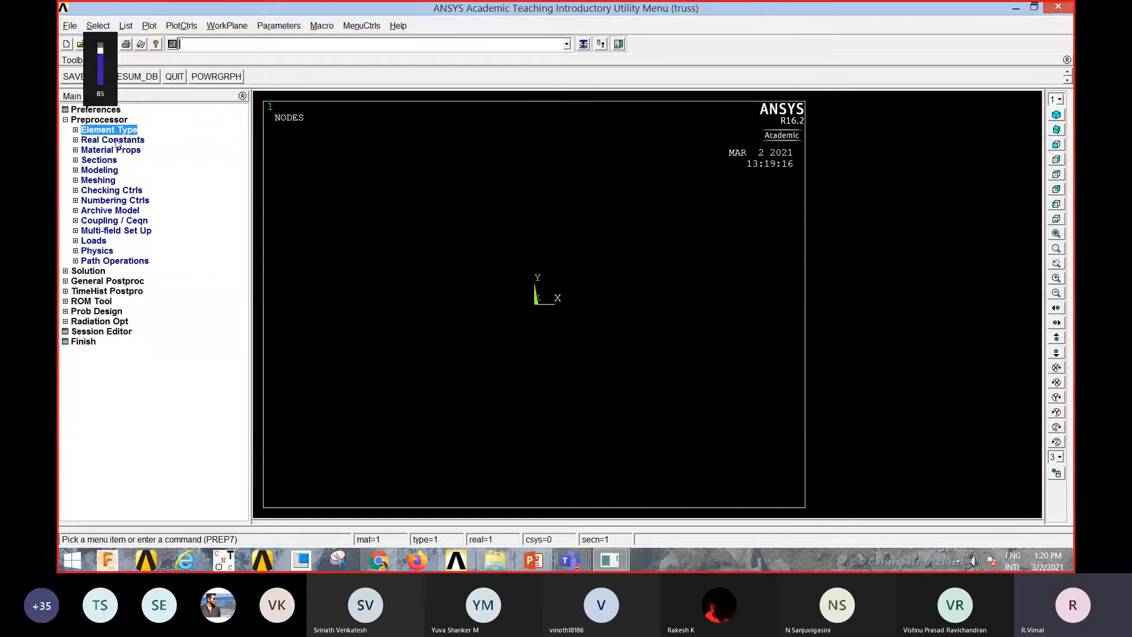
# Start a real constant set for the LINK180 element type and enter a cross-sectional area of 3250
pyautogui.click(116, 141)
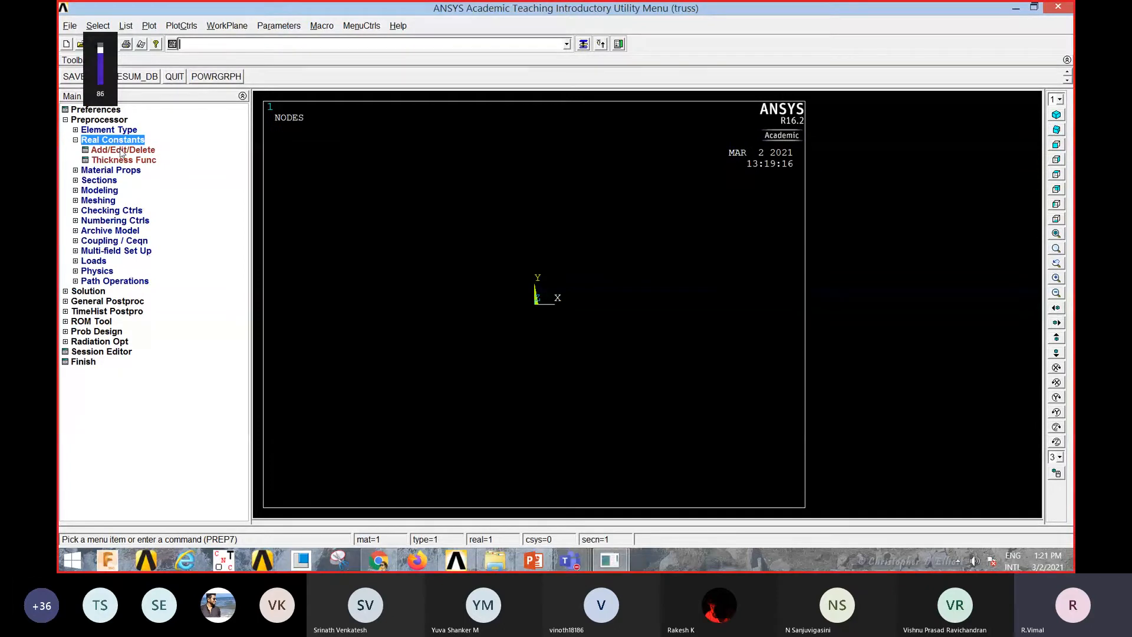
pyautogui.click(121, 150)
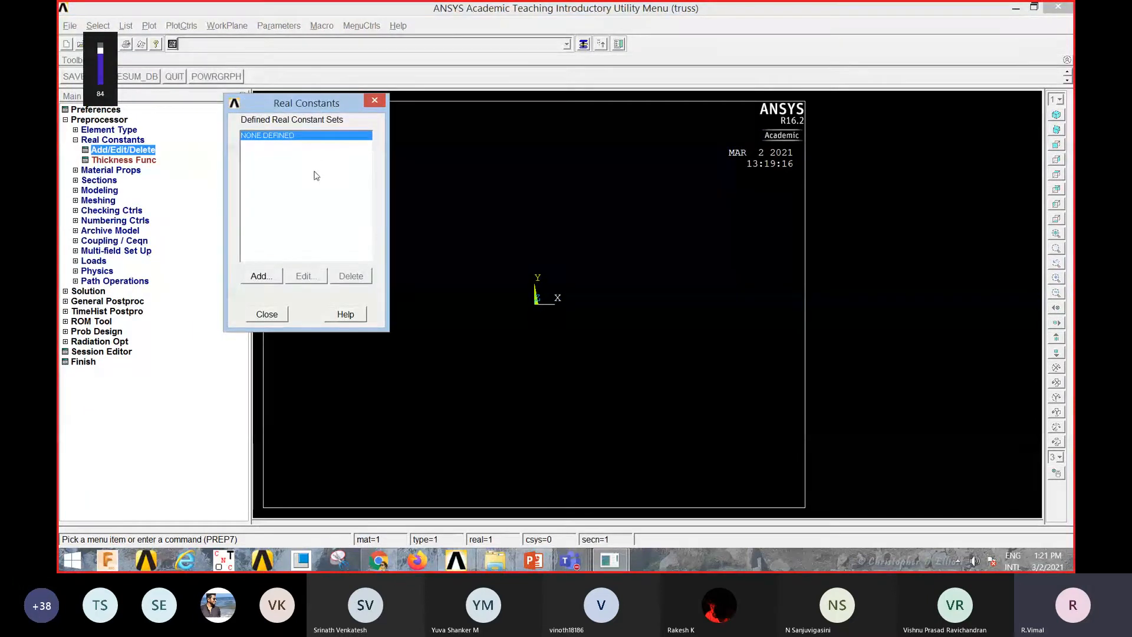
pyautogui.click(261, 276)
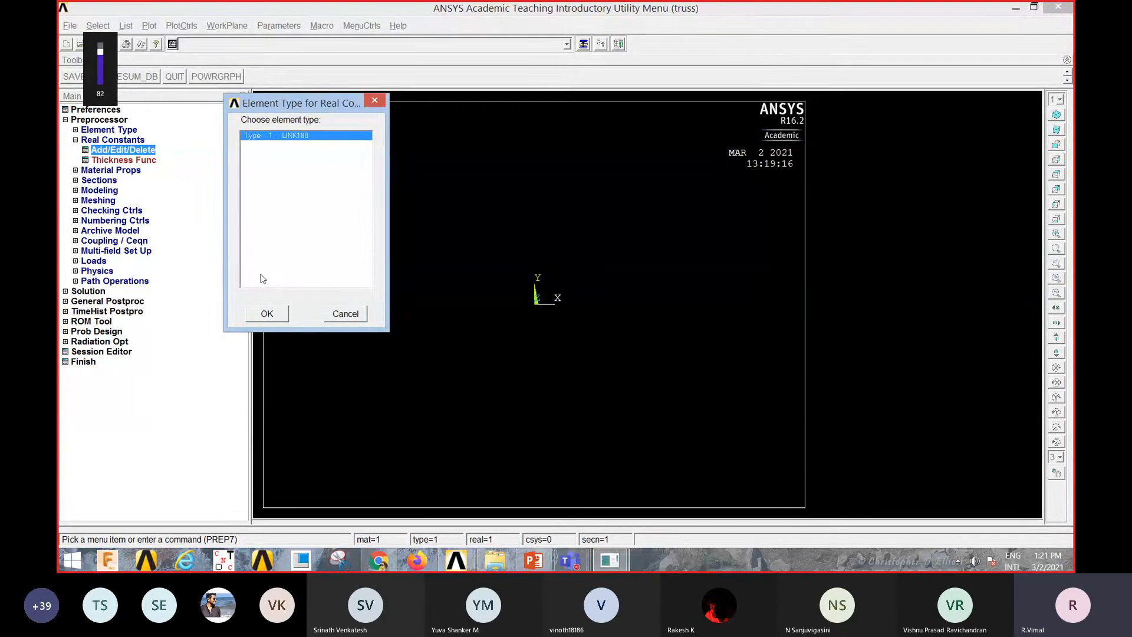
pyautogui.click(267, 314)
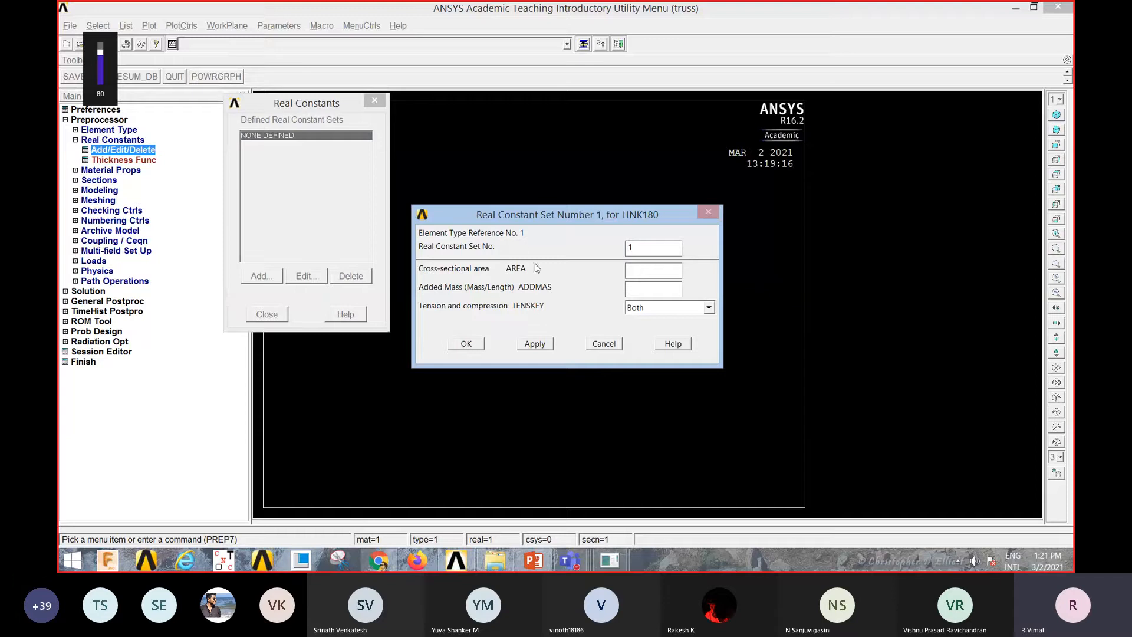
pyautogui.click(639, 271)
pyautogui.write('3')
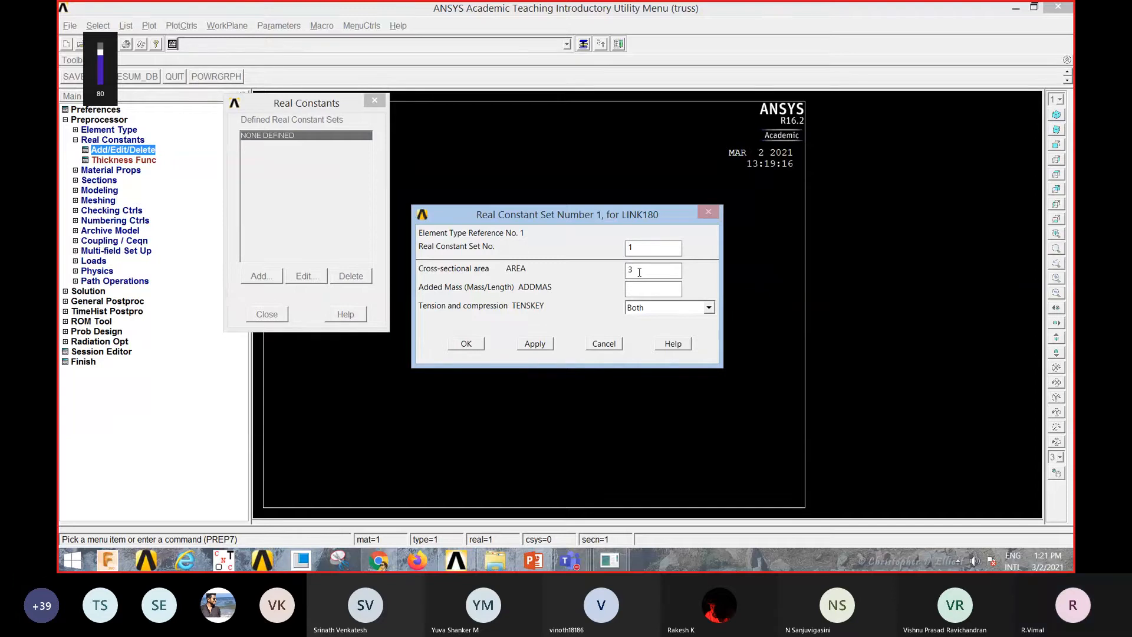
pyautogui.write('250')
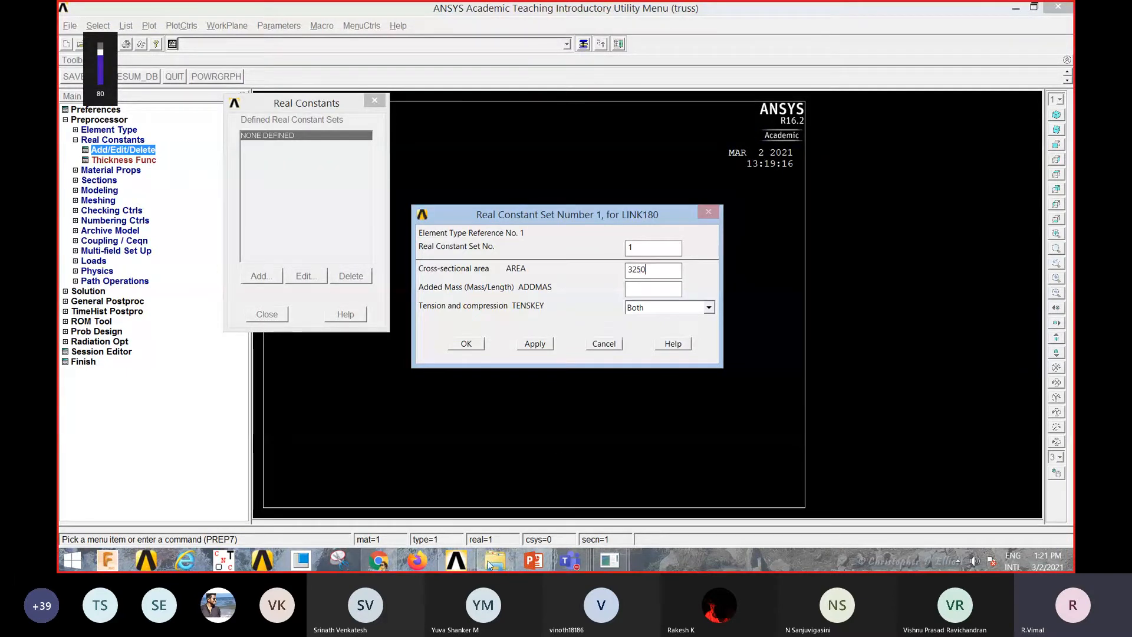
# Check the truss problem's given data on the PowerPoint slide, return to ANSYS and save the real constant set
pyautogui.click(533, 560)
pyautogui.scroll(5, 564, 352)
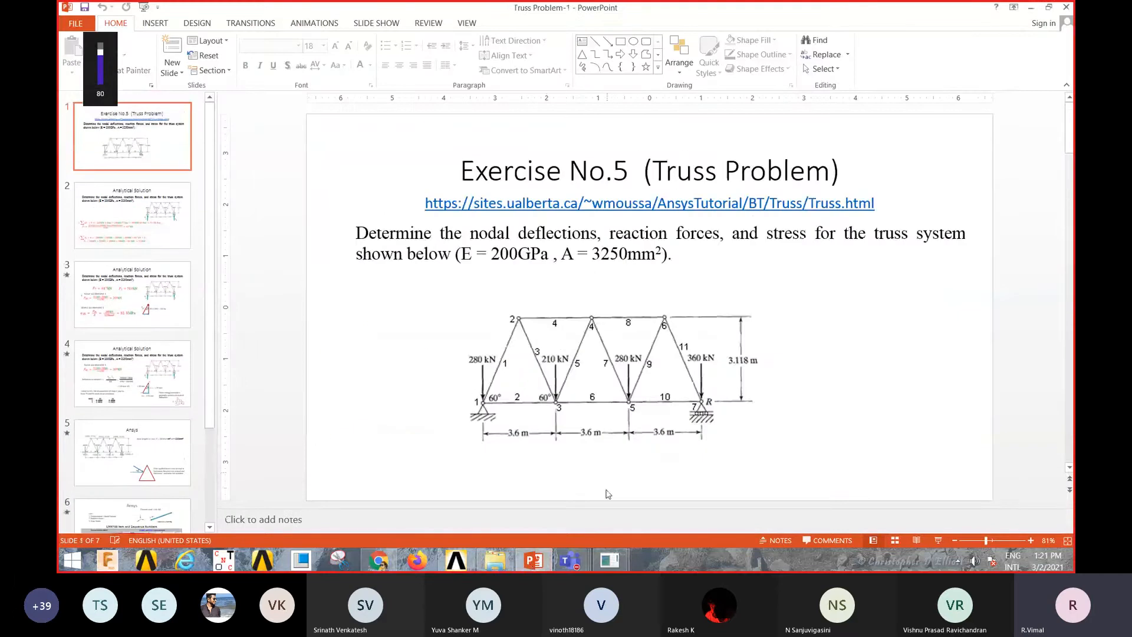
pyautogui.click(609, 560)
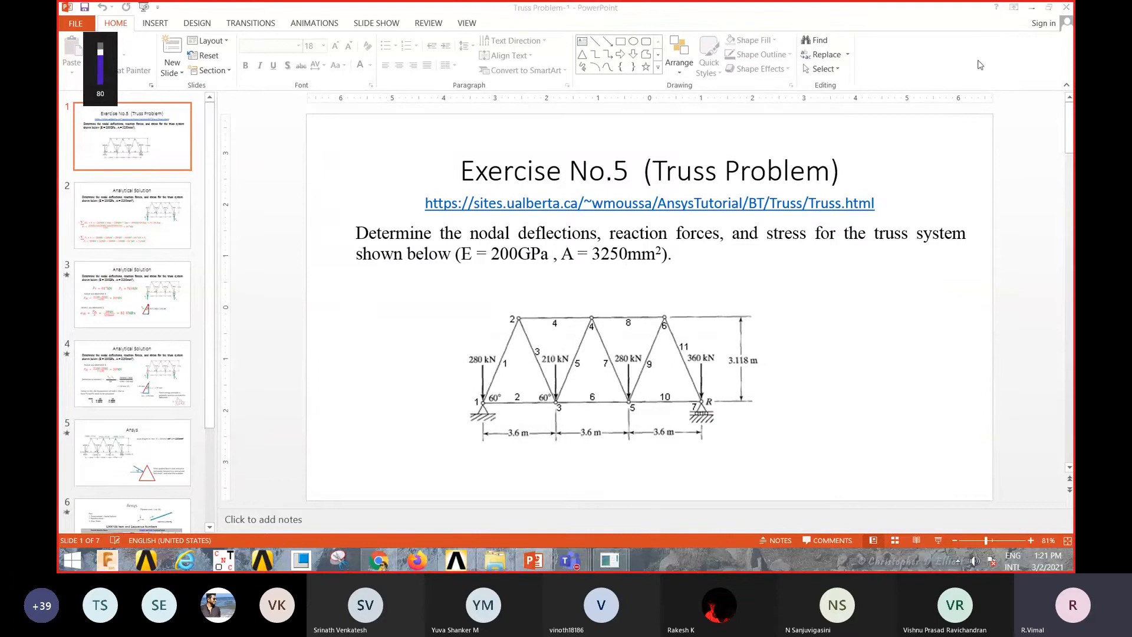
pyautogui.click(1032, 8)
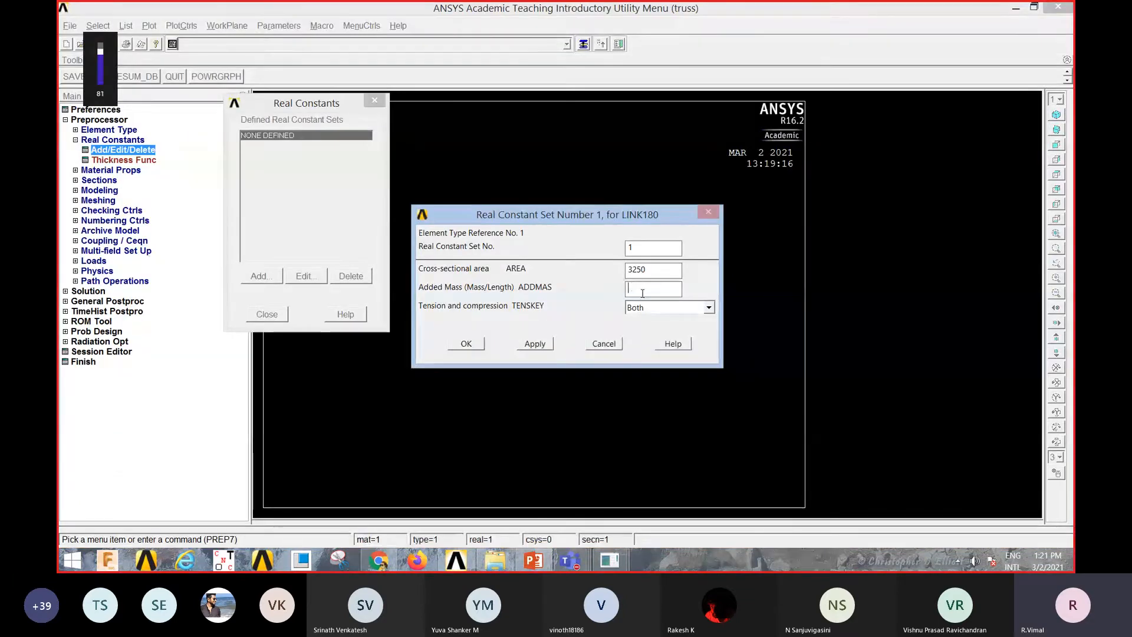
pyautogui.click(465, 345)
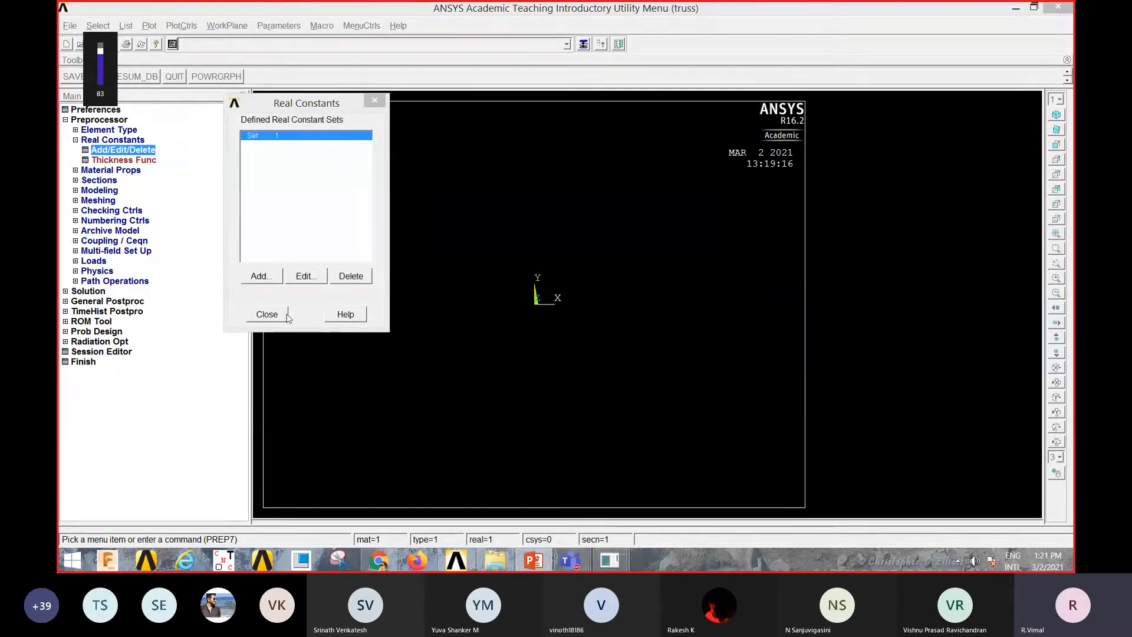
pyautogui.click(267, 314)
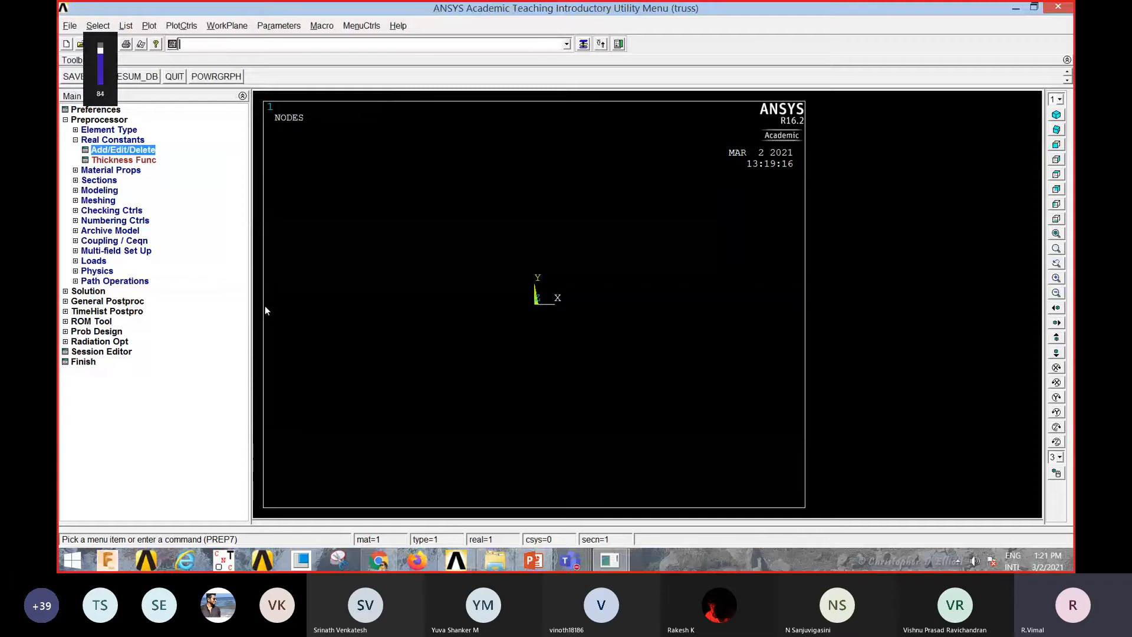
# Define material model 1 as structural linear elastic isotropic with EX 200e3 and PRXY 0.3
pyautogui.click(108, 170)
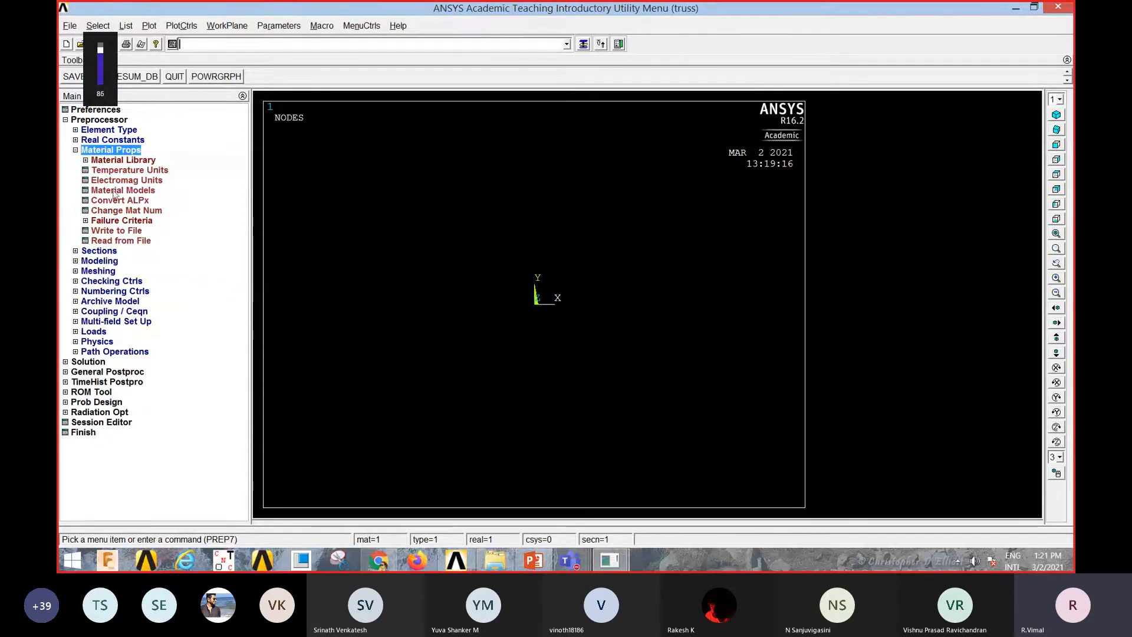
pyautogui.click(133, 191)
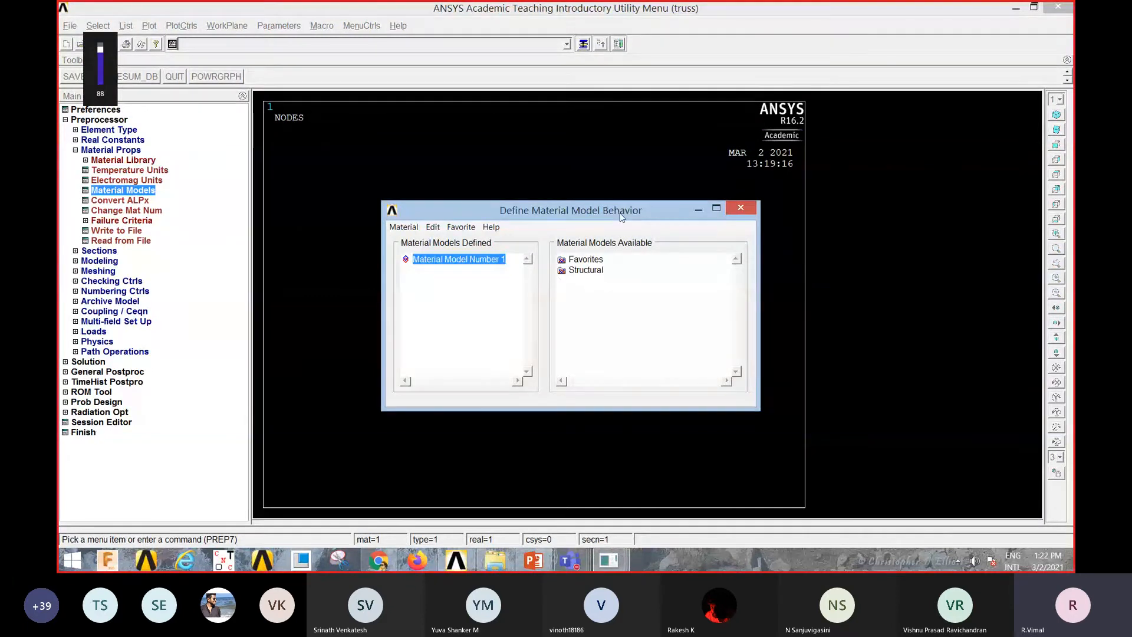
pyautogui.doubleClick(583, 271)
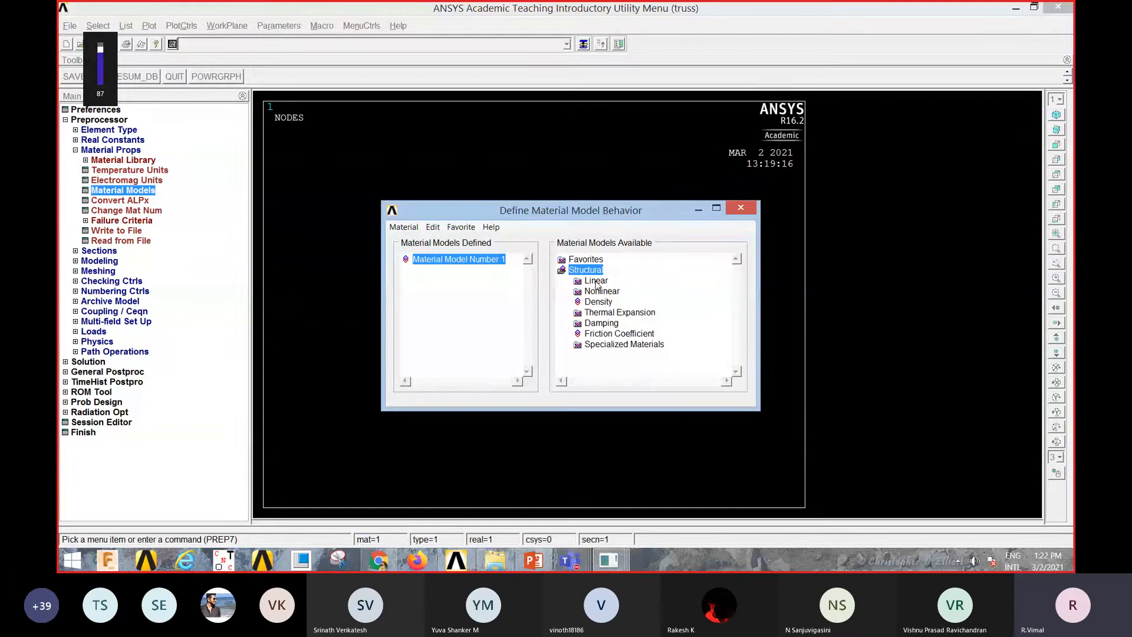
pyautogui.doubleClick(596, 282)
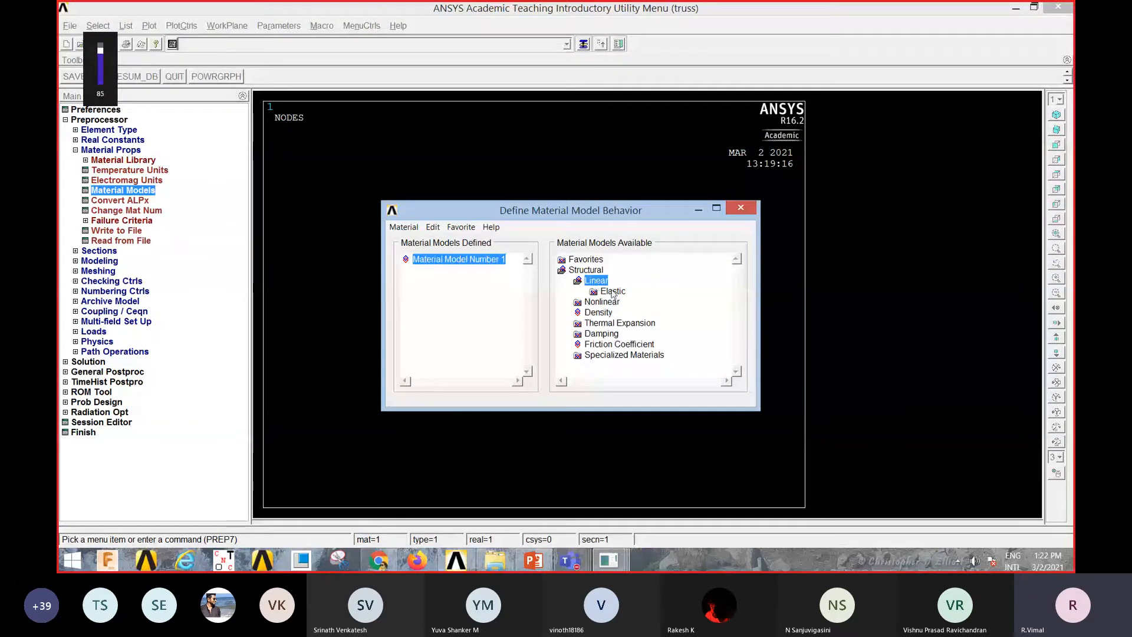
pyautogui.doubleClick(613, 292)
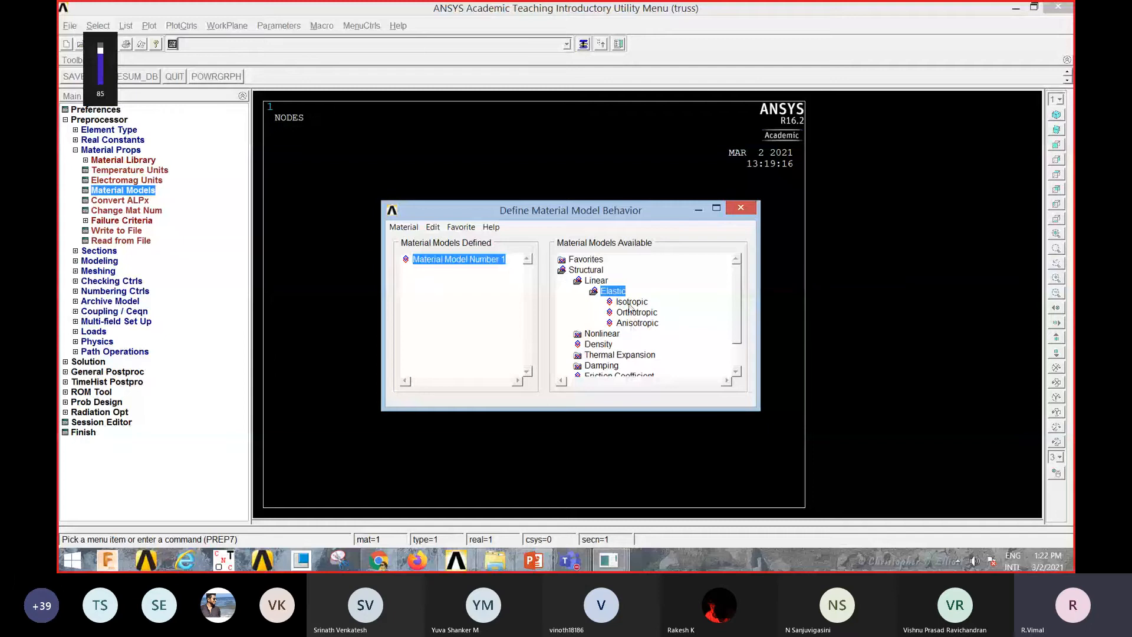
pyautogui.doubleClick(630, 302)
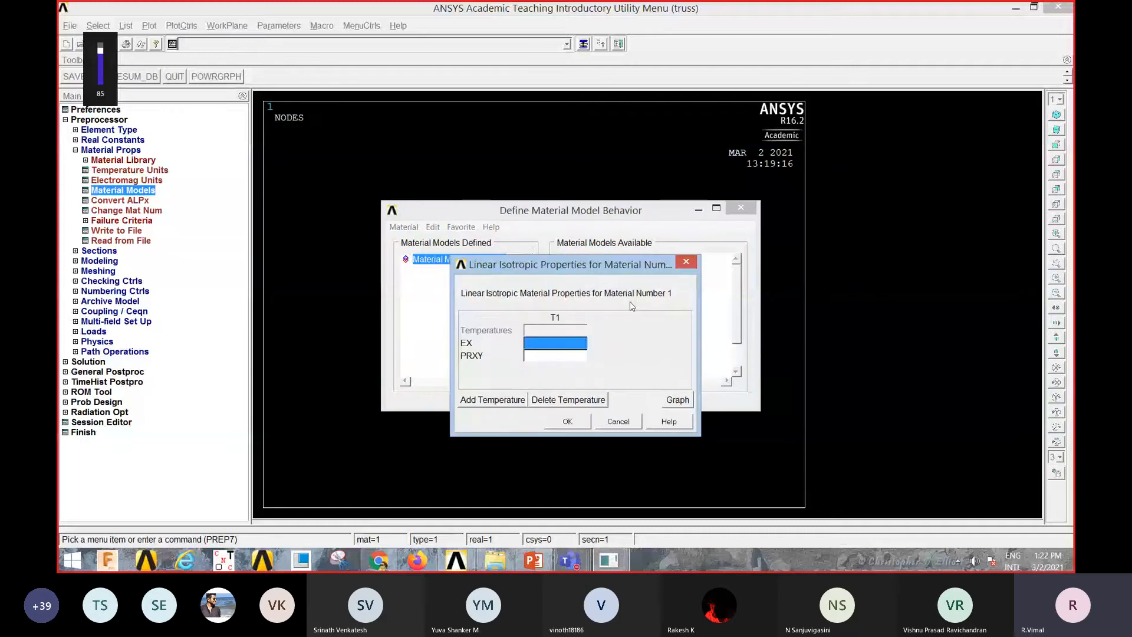
pyautogui.write('200')
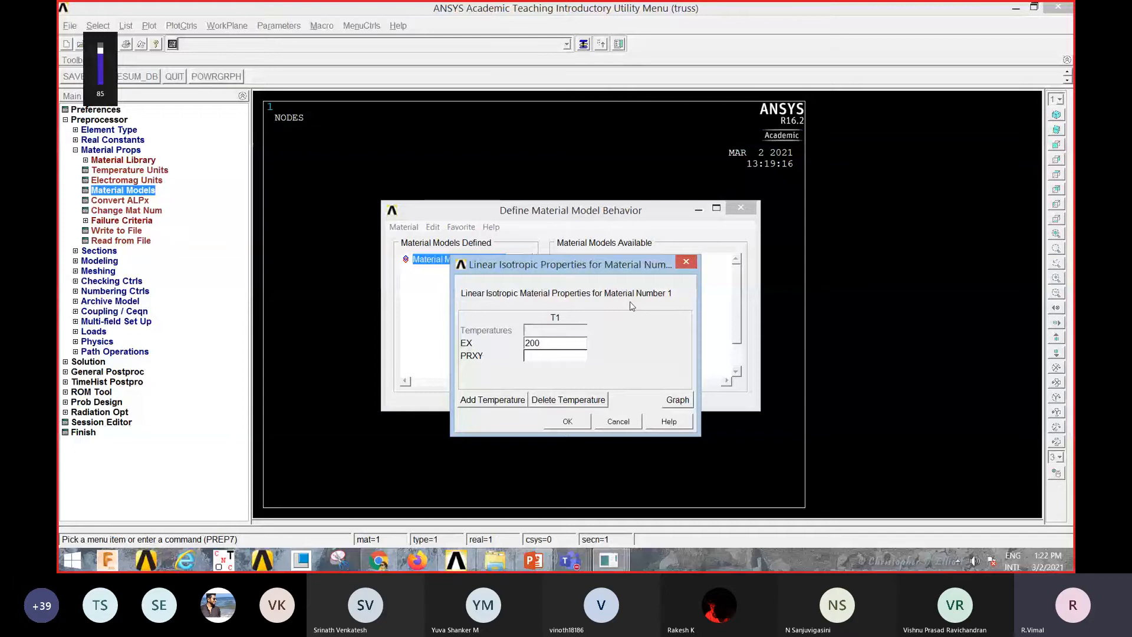
pyautogui.write('e3')
pyautogui.click(570, 356)
pyautogui.write('0.3')
pyautogui.click(568, 421)
pyautogui.click(404, 227)
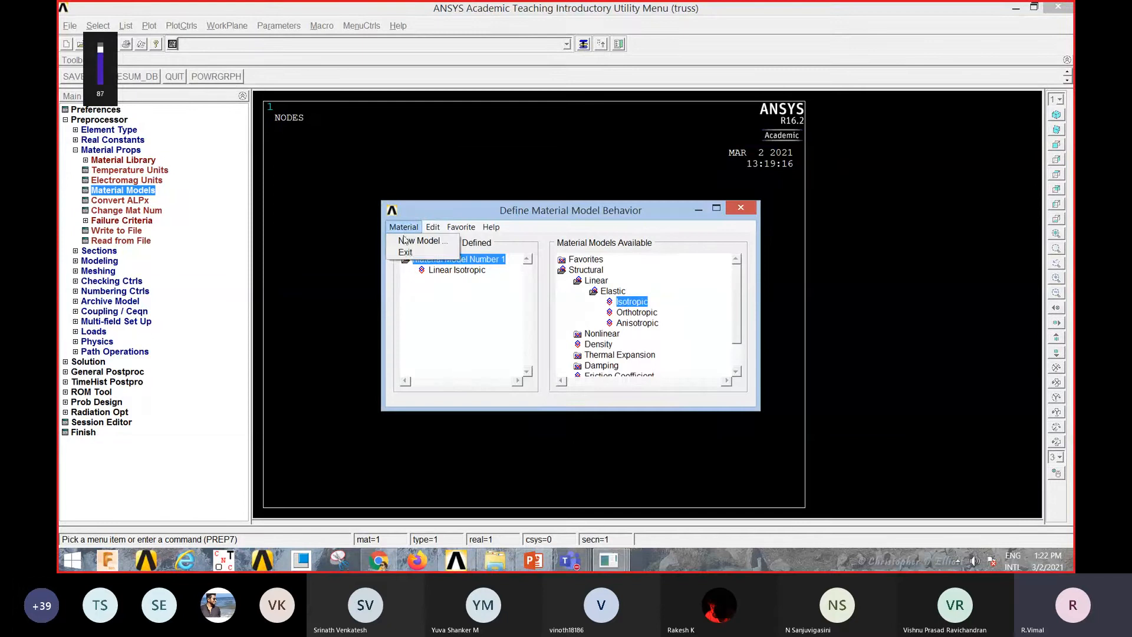
pyautogui.click(406, 253)
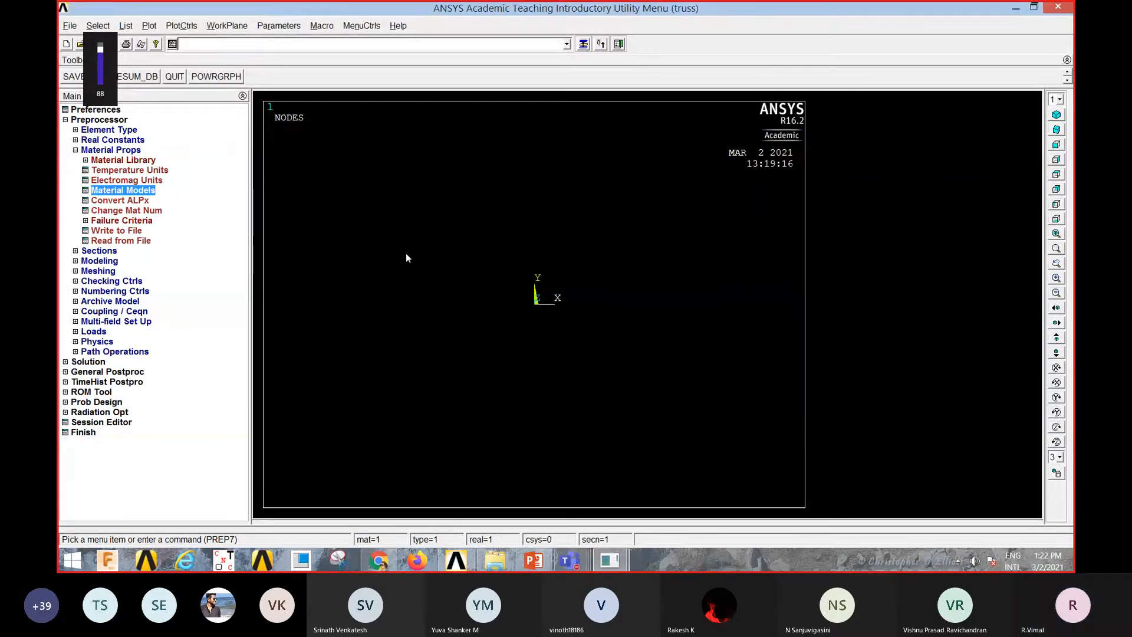
pyautogui.click(132, 150)
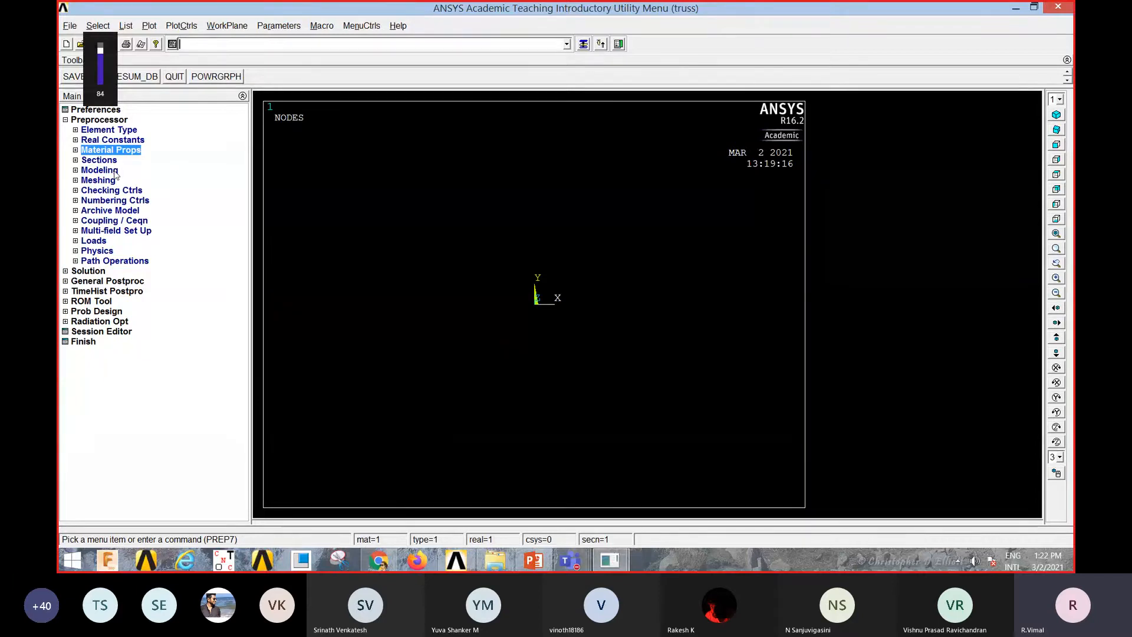
# Start creating keypoints in the active coordinate system, check the joint coordinates on the PowerPoint deck's Ansys slide, and return to ANSYS
pyautogui.click(112, 172)
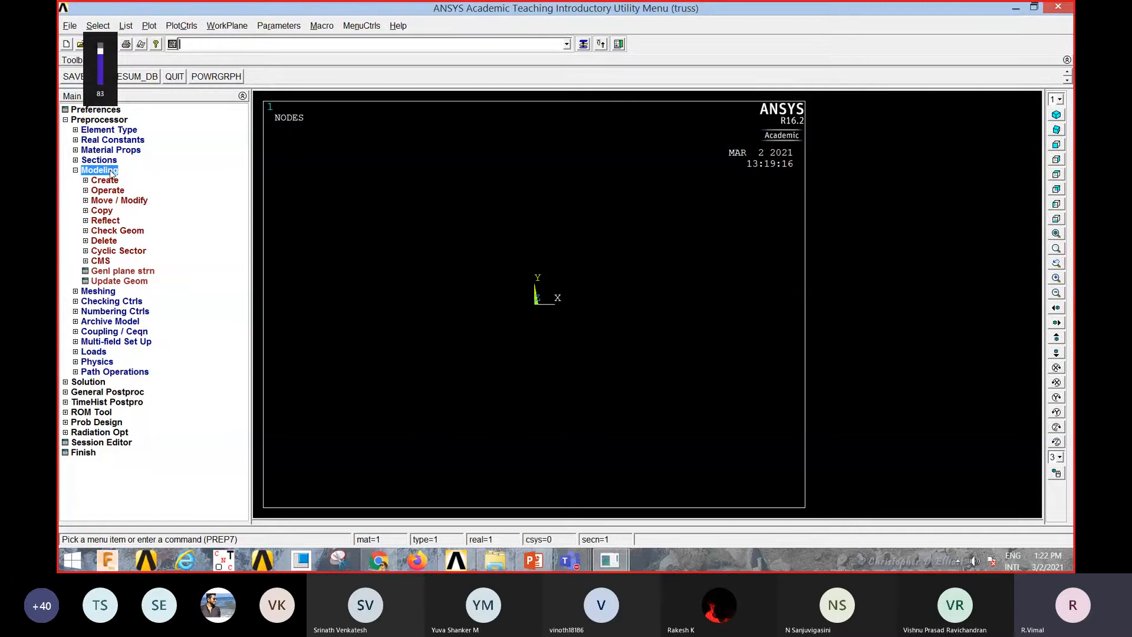
pyautogui.click(110, 180)
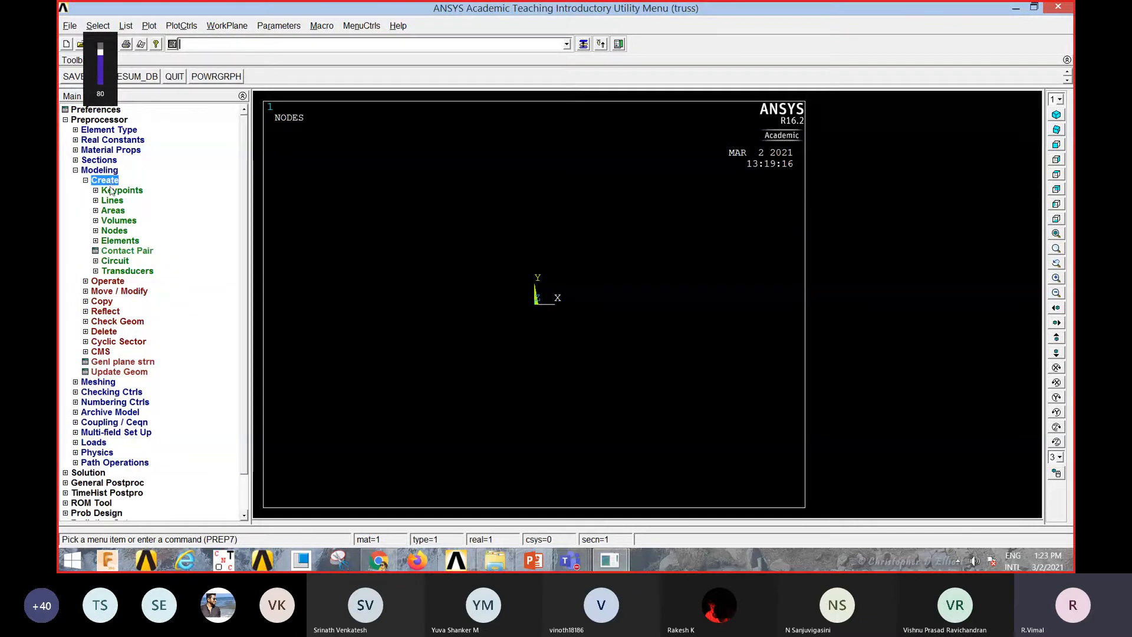
pyautogui.click(117, 191)
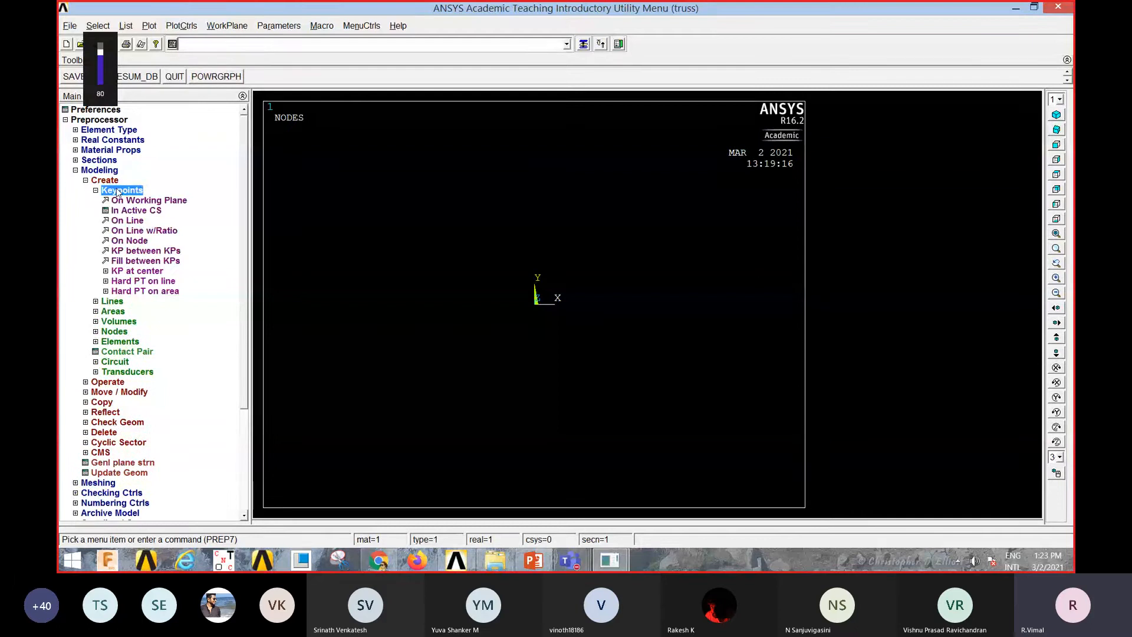
pyautogui.click(141, 212)
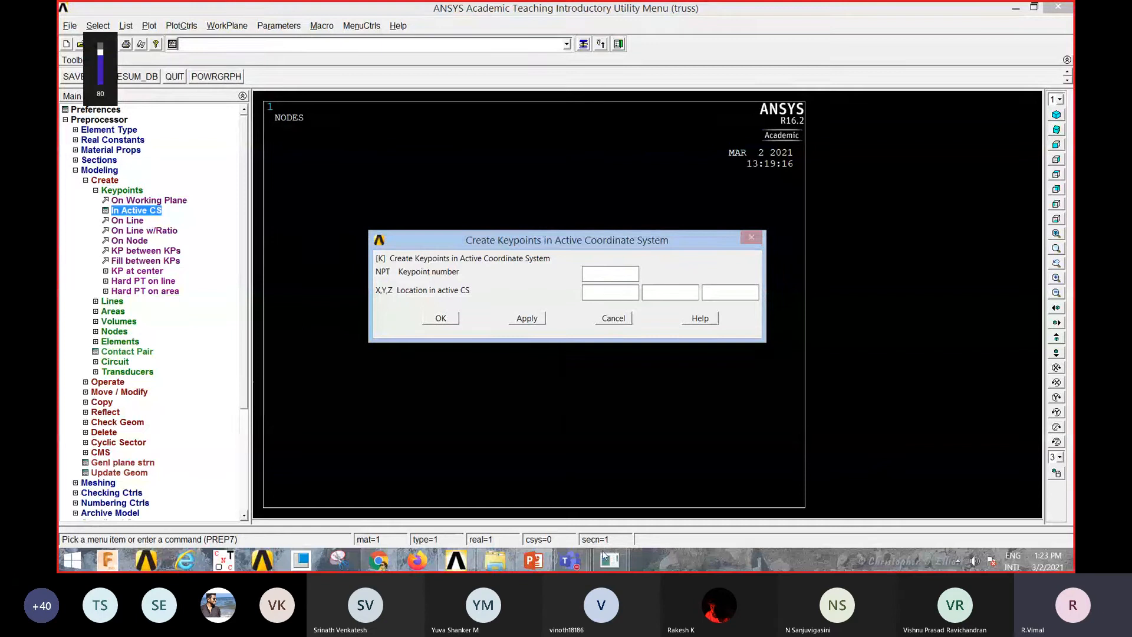
pyautogui.click(533, 560)
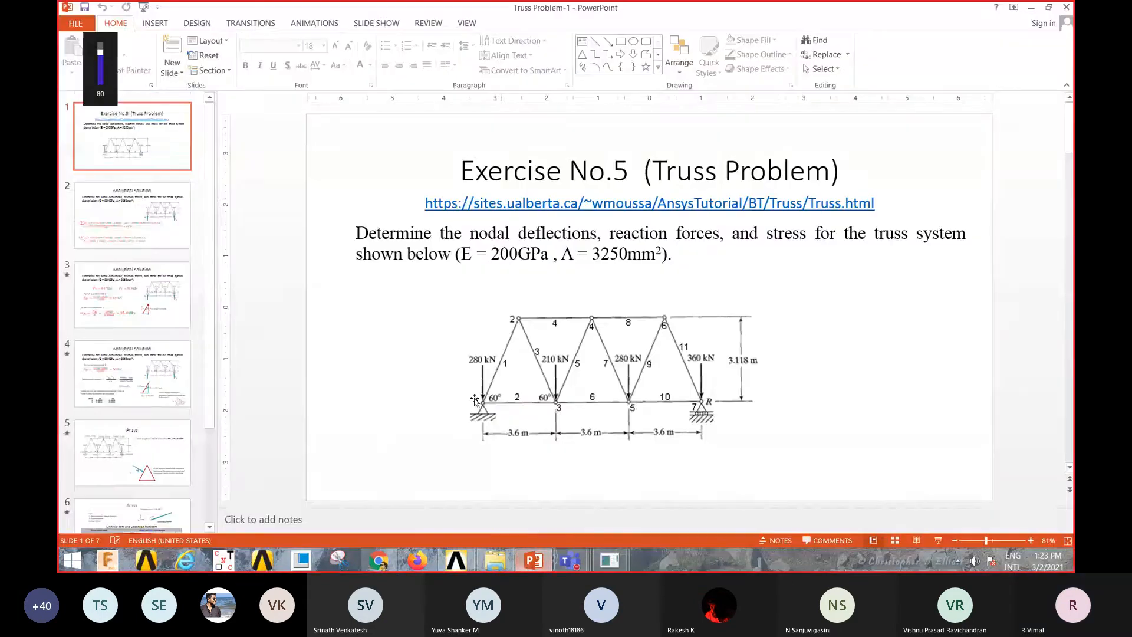
pyautogui.scroll(-3, 132, 354)
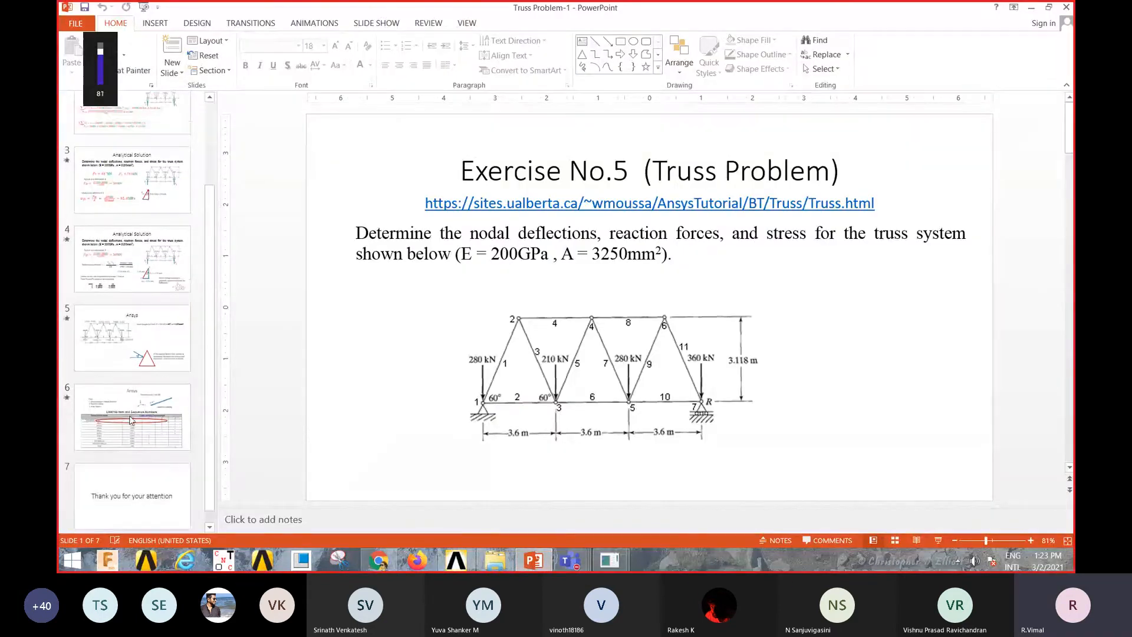
pyautogui.click(137, 346)
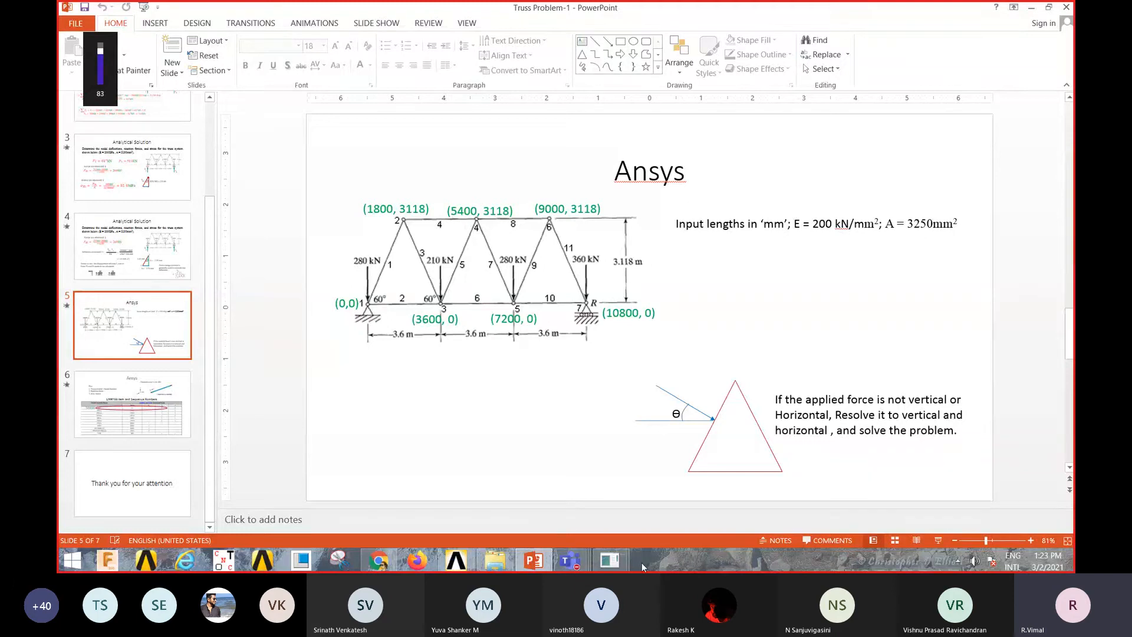
pyautogui.click(1034, 12)
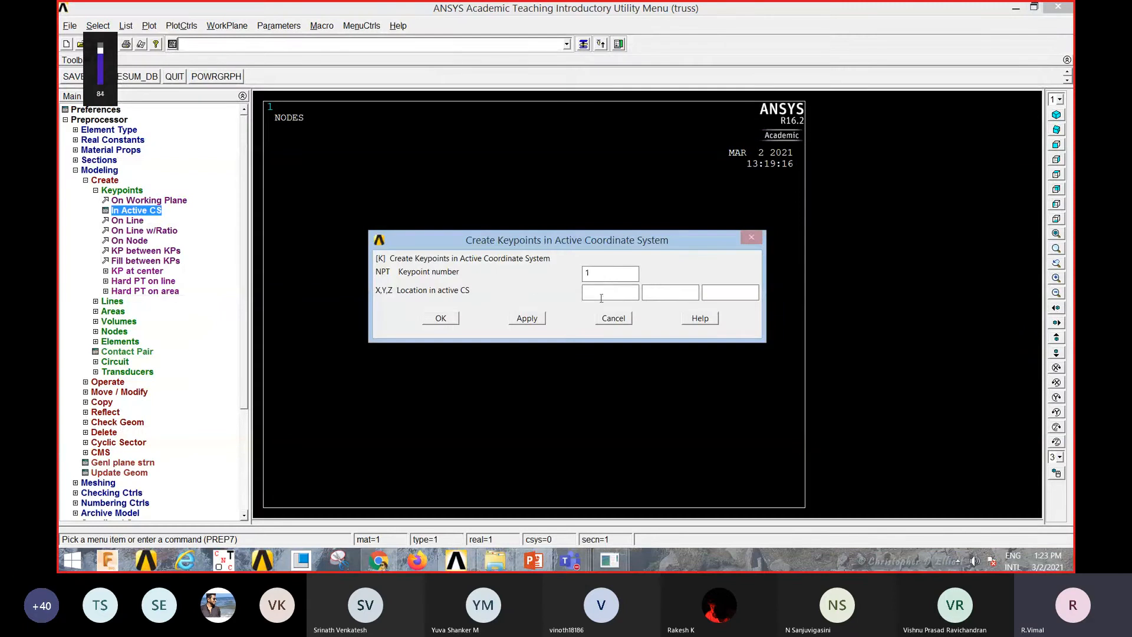
# Create keypoint 1 at X 0, Y 0 and keep the form ready for another keypoint
pyautogui.click(606, 291)
pyautogui.write('00')
pyautogui.click(526, 318)
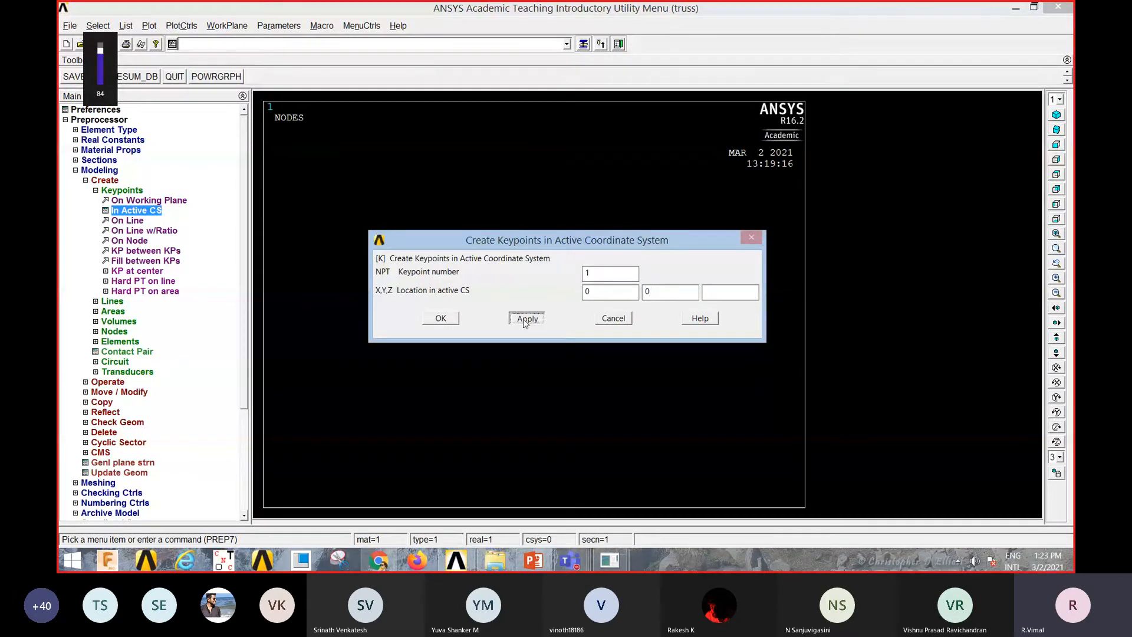
# Create keypoint 2 at X 1800, Y 3118 in the active coordinate system
pyautogui.doubleClick(581, 275)
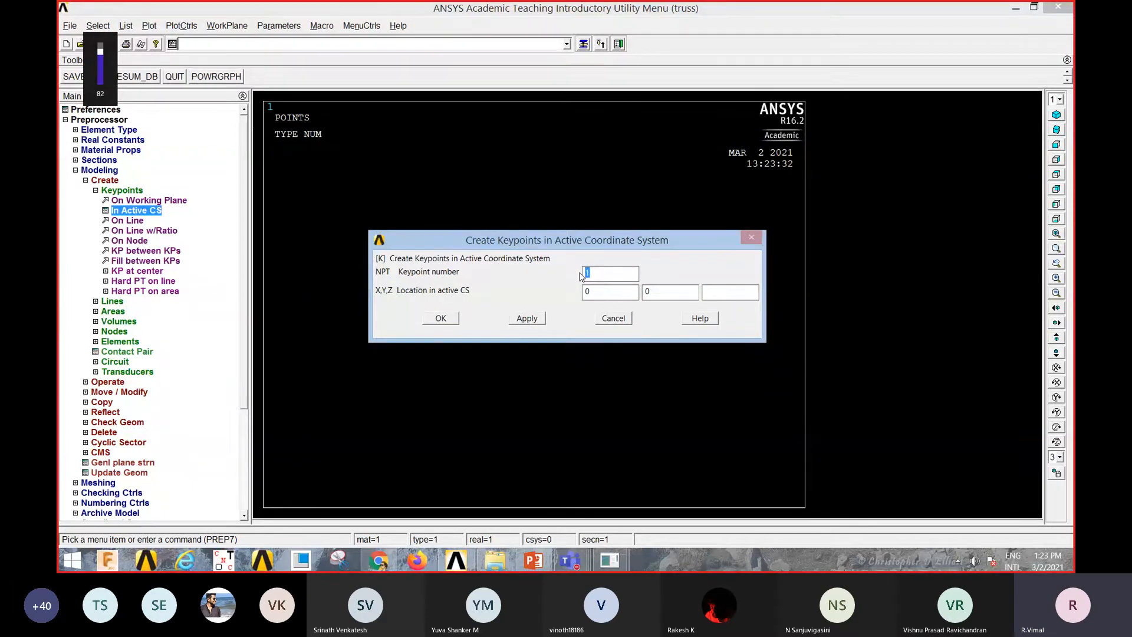
pyautogui.write('2')
pyautogui.doubleClick(575, 297)
pyautogui.write('1800')
pyautogui.press('Tab')
pyautogui.write('3118')
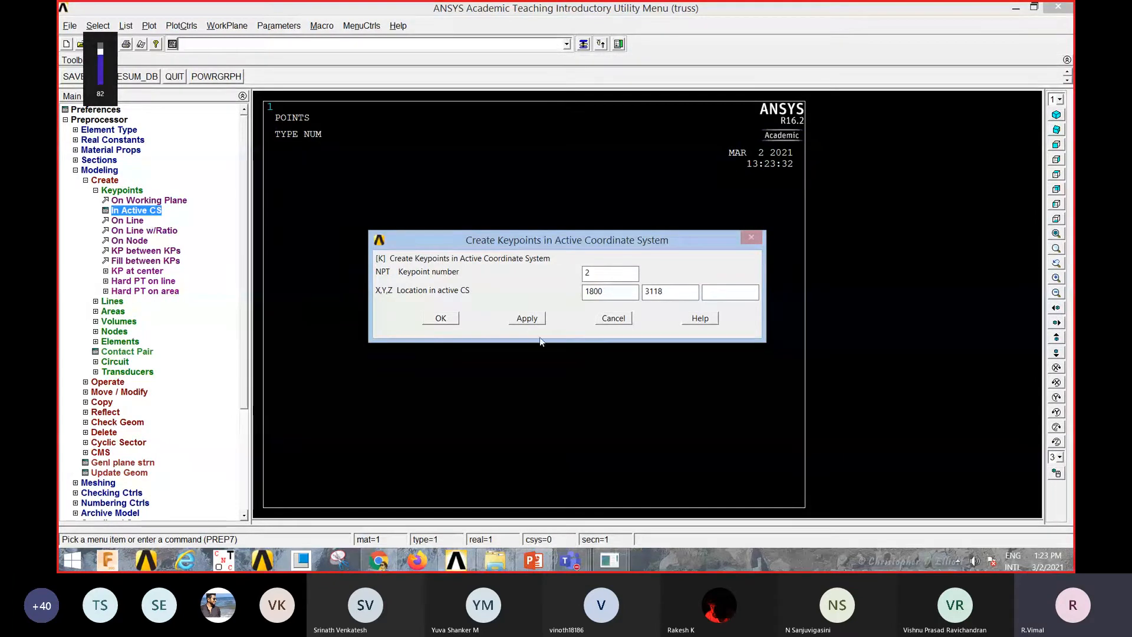
pyautogui.click(528, 320)
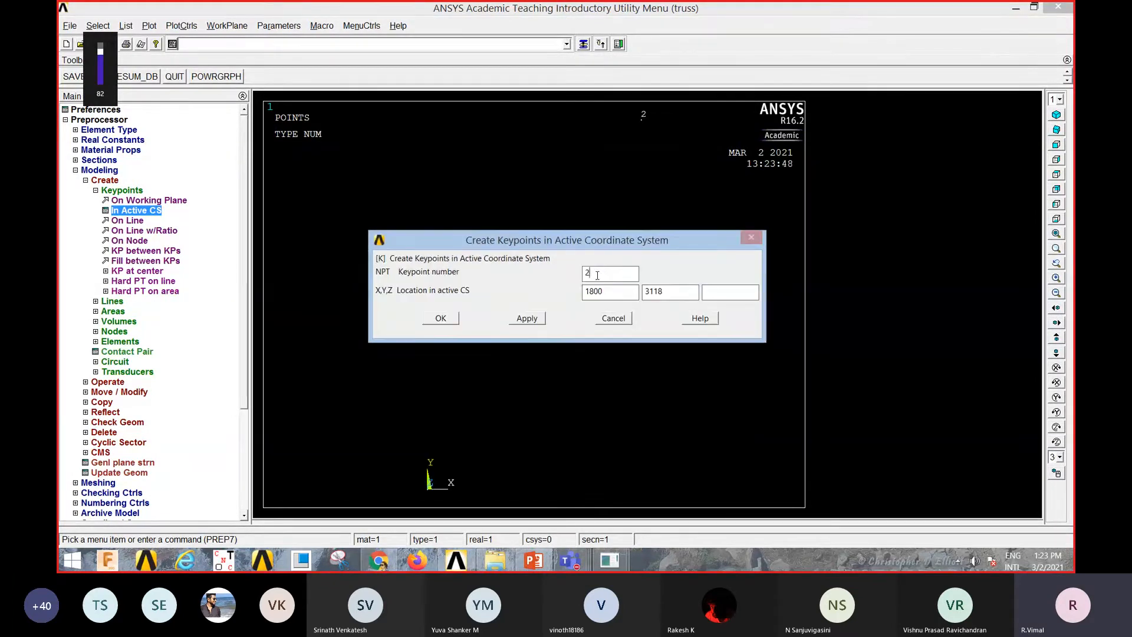
# Create keypoint 3 at X 3600, Y 0 in the active coordinate system
pyautogui.write('3')
pyautogui.press('Tab')
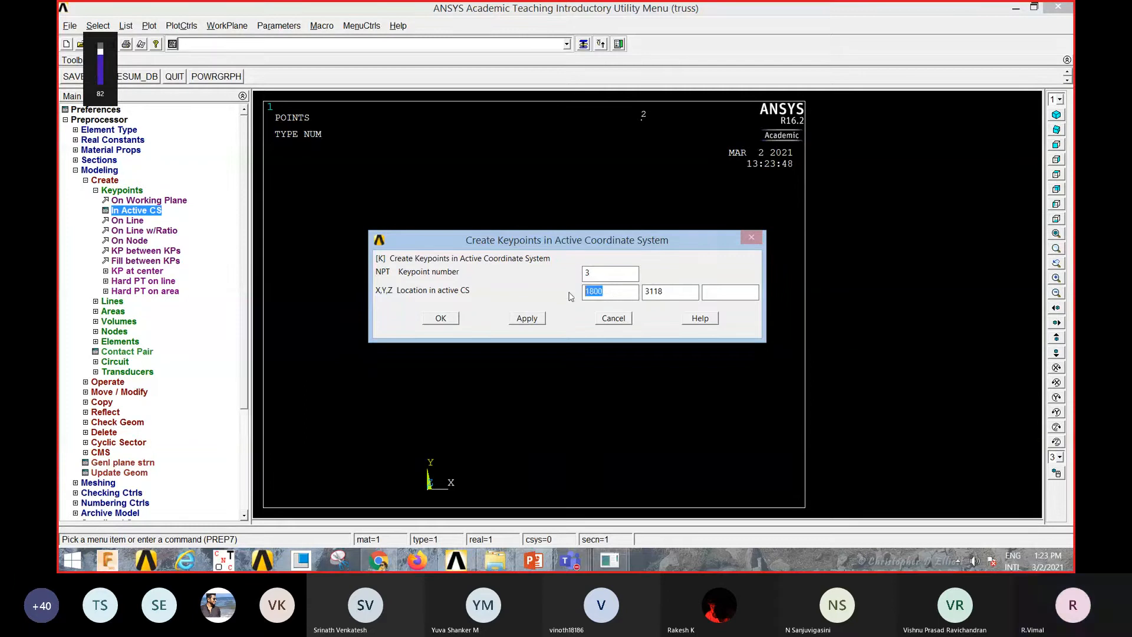
pyautogui.write('3600')
pyautogui.press('Tab')
pyautogui.write('0')
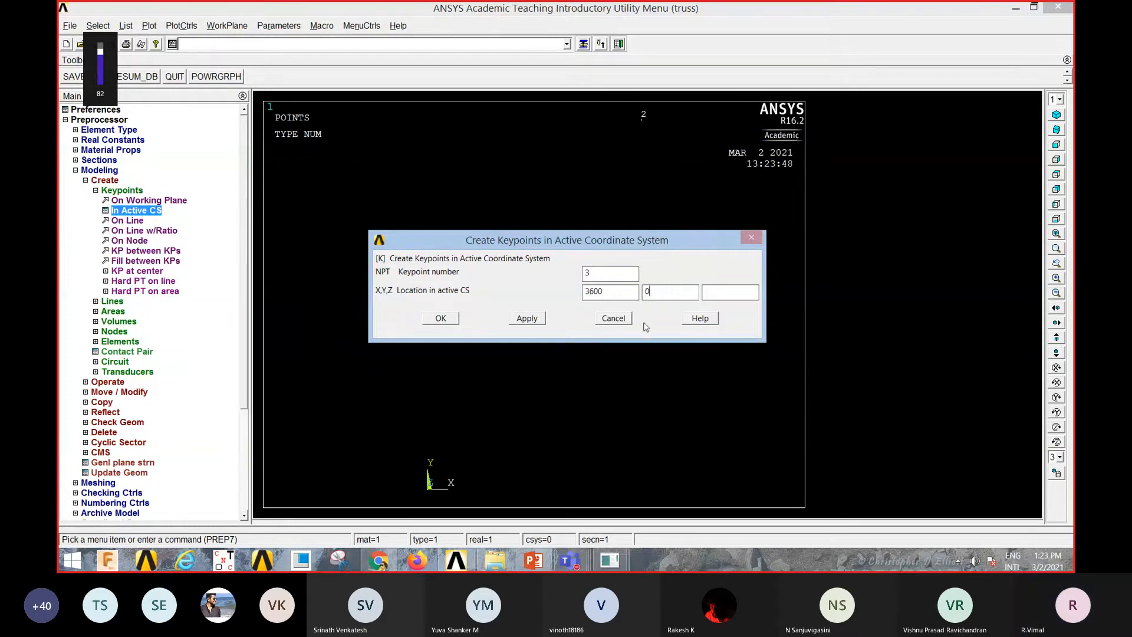
pyautogui.click(527, 318)
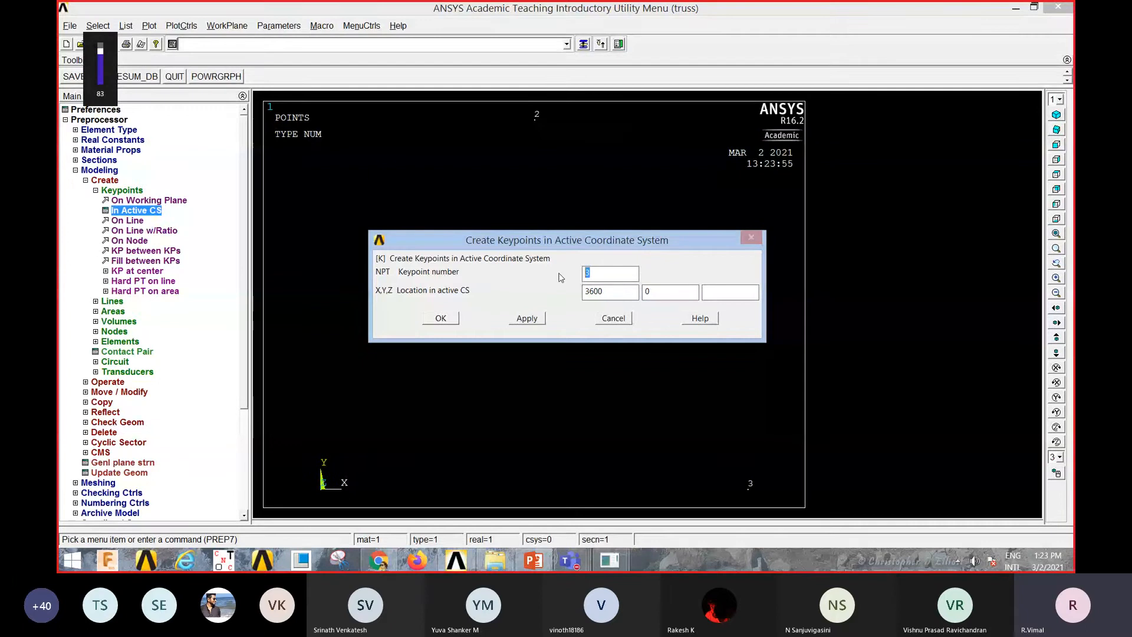
# Fill in keypoint number 4 with the location X 5200, Y 3118
pyautogui.write('4')
pyautogui.press('Tab')
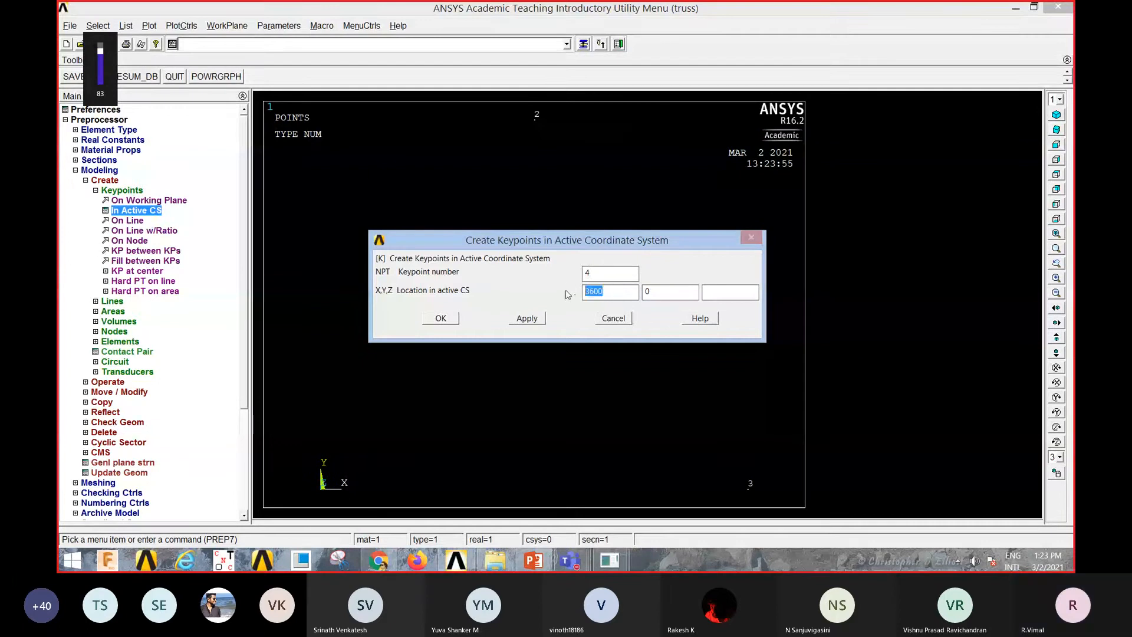
pyautogui.write('5200')
pyautogui.press('Tab')
pyautogui.write('3118')
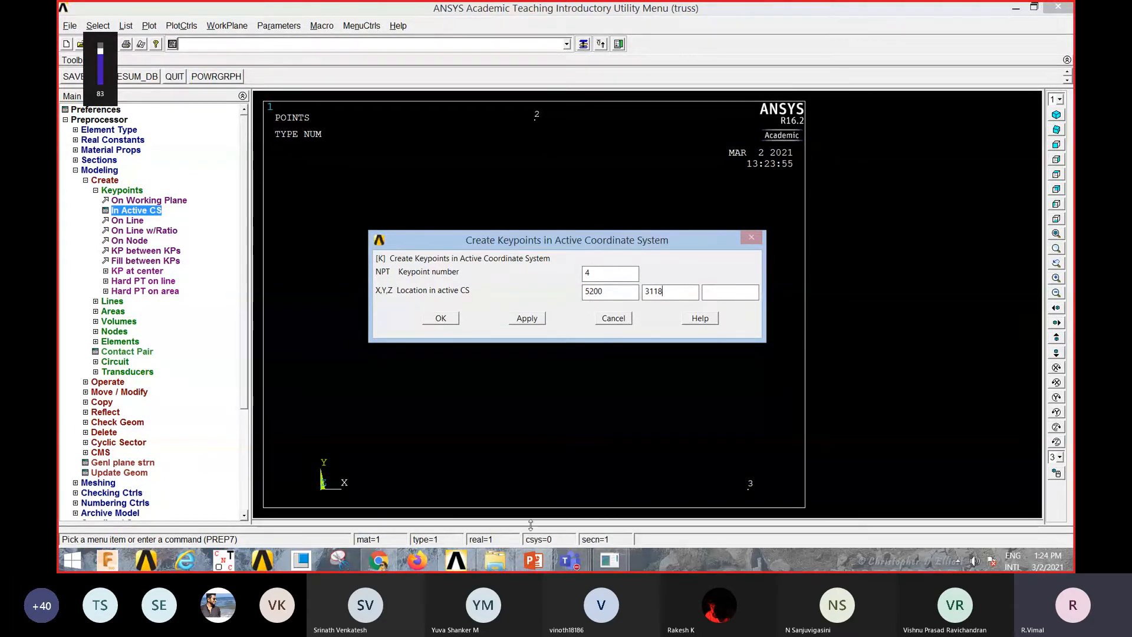
# Check keypoint 4's coordinates on the PowerPoint slide, return to ANSYS, correct its X location to 5400 and create it
pyautogui.click(533, 562)
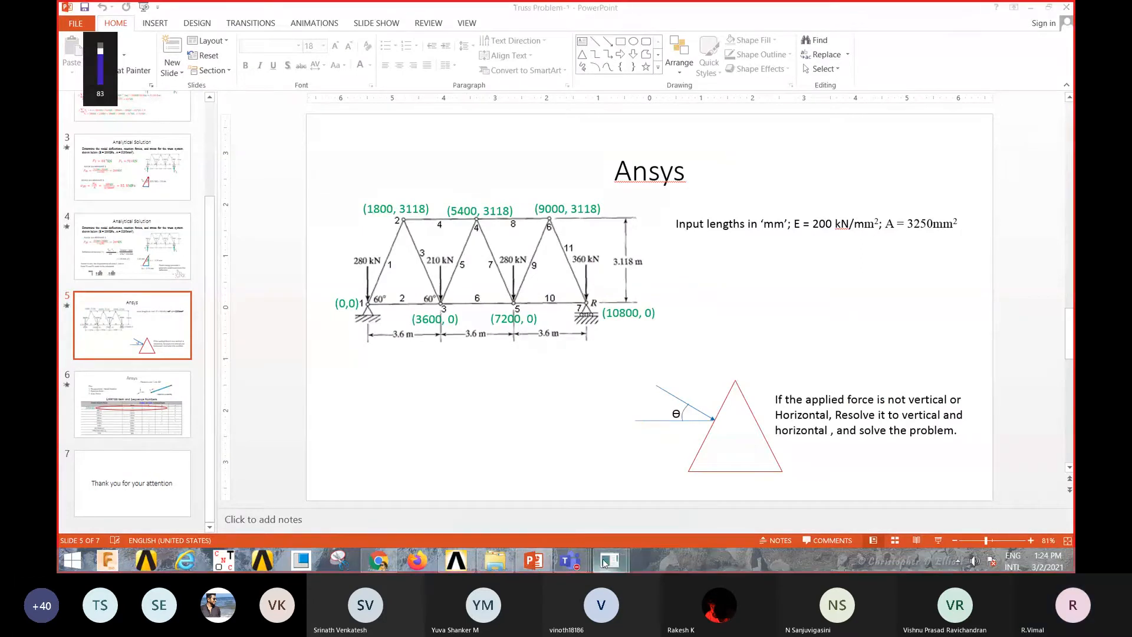
pyautogui.click(1029, 10)
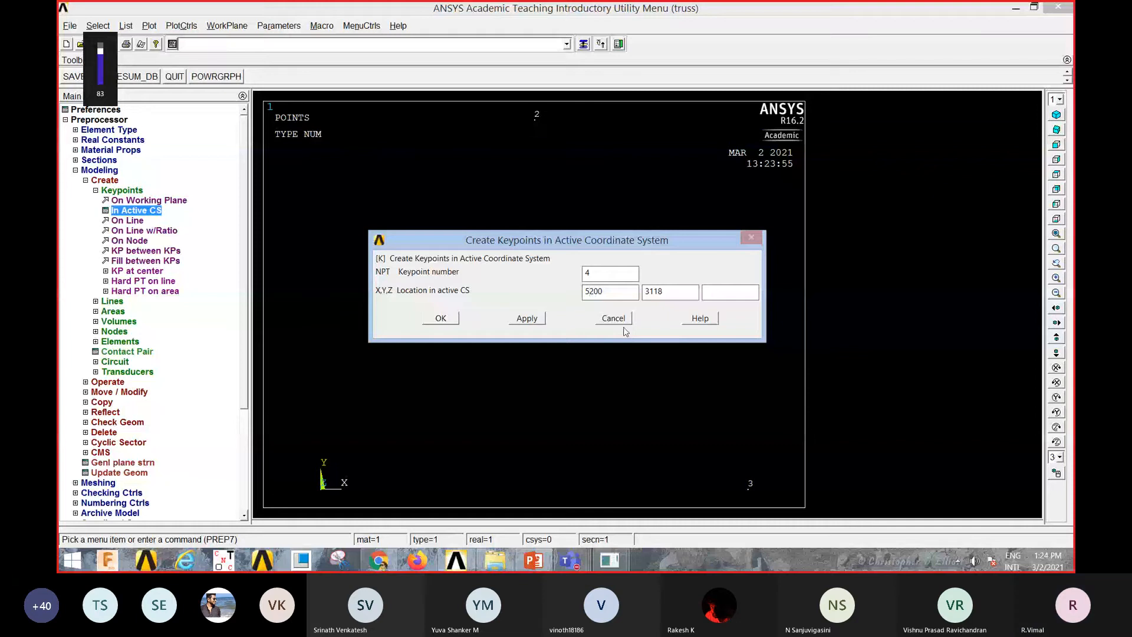
pyautogui.press('BackSpace')
pyautogui.write('4')
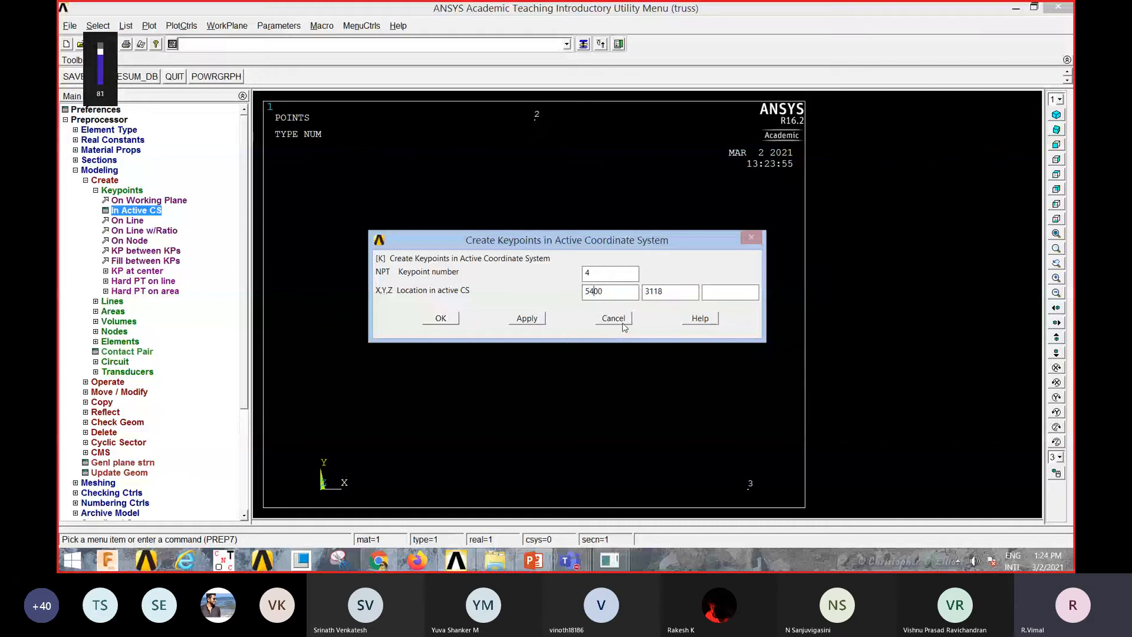
pyautogui.click(527, 319)
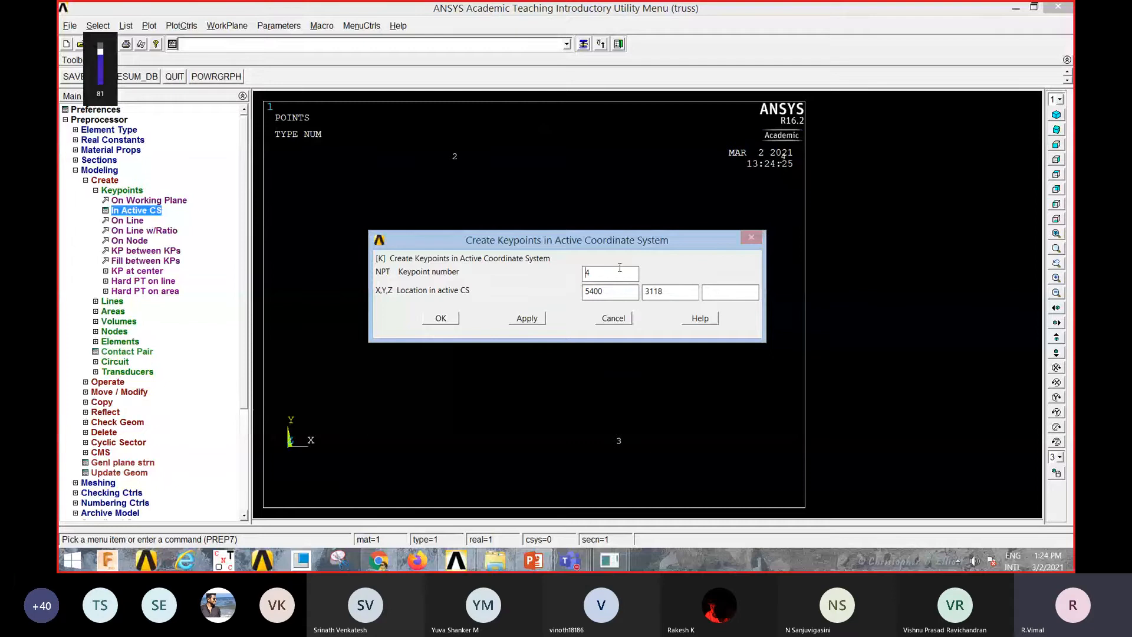
# Create keypoint 5 at X 7200, Y 0, checking the joint coordinates on the PowerPoint slide and returning to ANSYS
pyautogui.press('Delete')
pyautogui.write('5')
pyautogui.press('Tab')
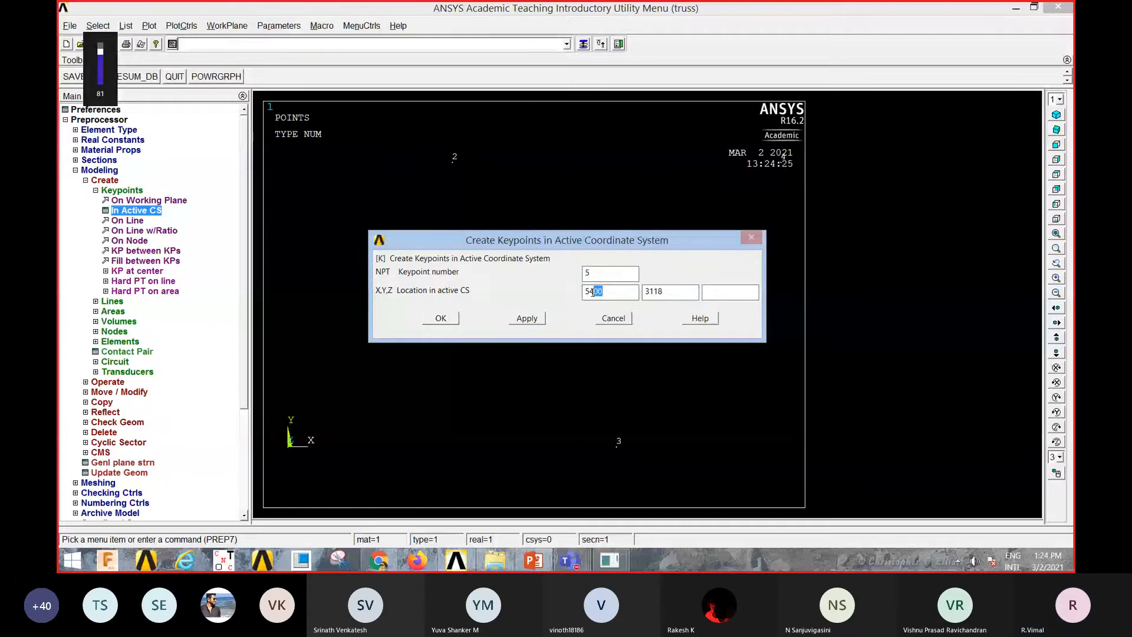
pyautogui.write('7')
pyautogui.press('BackSpace')
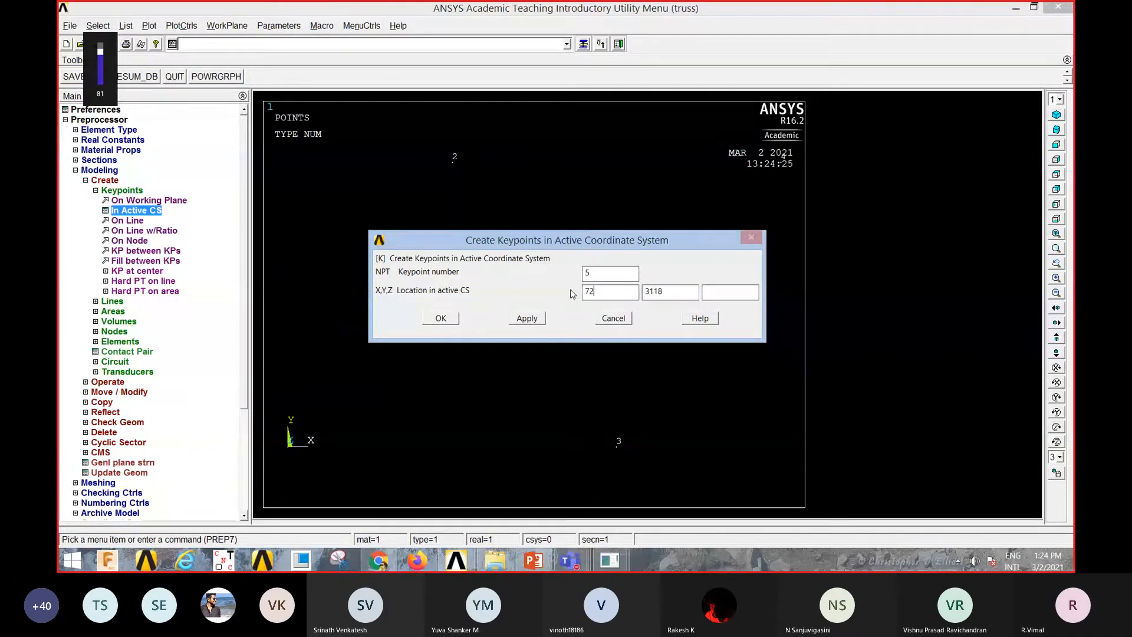
pyautogui.write('200')
pyautogui.press('Tab')
pyautogui.write('0')
pyautogui.moveTo(533, 560)
pyautogui.click(532, 517)
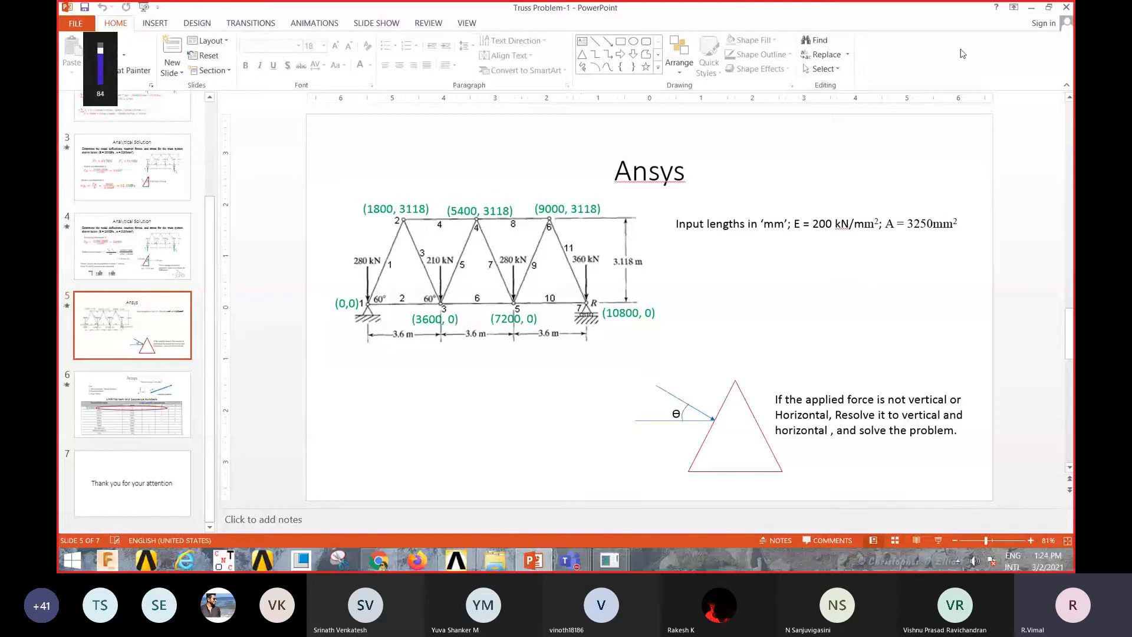
pyautogui.click(1030, 8)
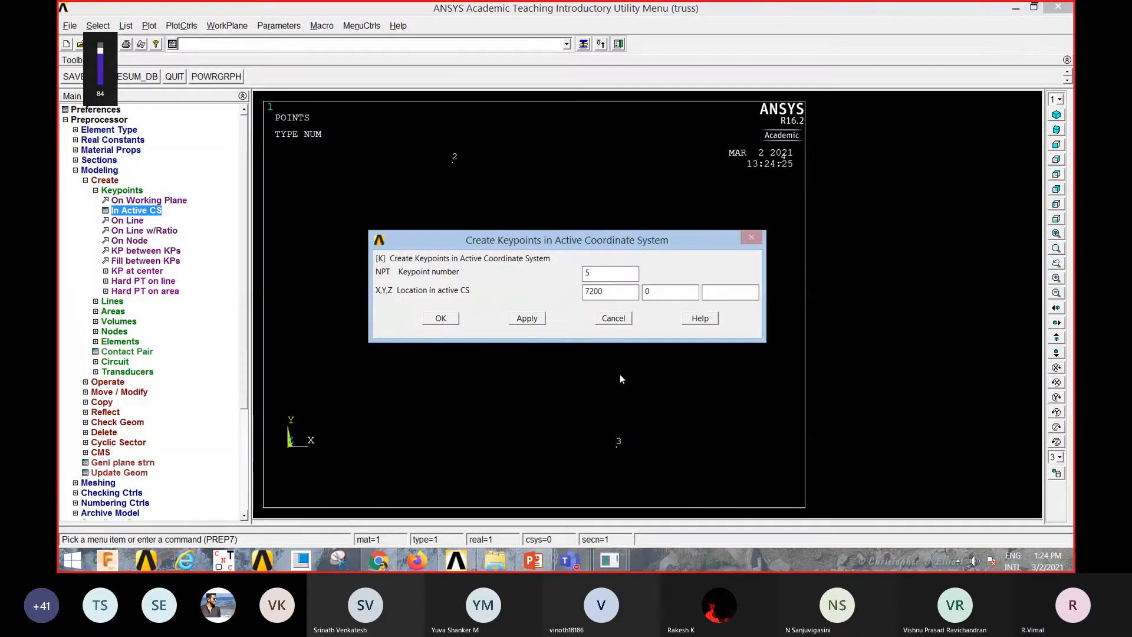
# Create keypoint 6 at X 9000, Y 3118 in the active coordinate system
pyautogui.click(582, 280)
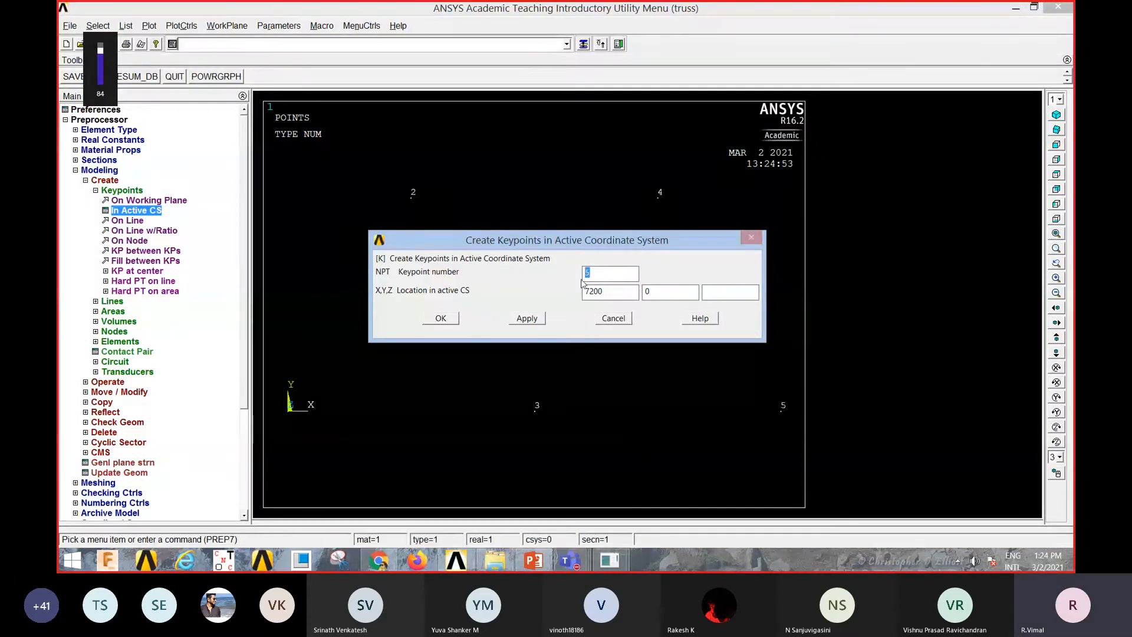
pyautogui.write('6')
pyautogui.press('Tab')
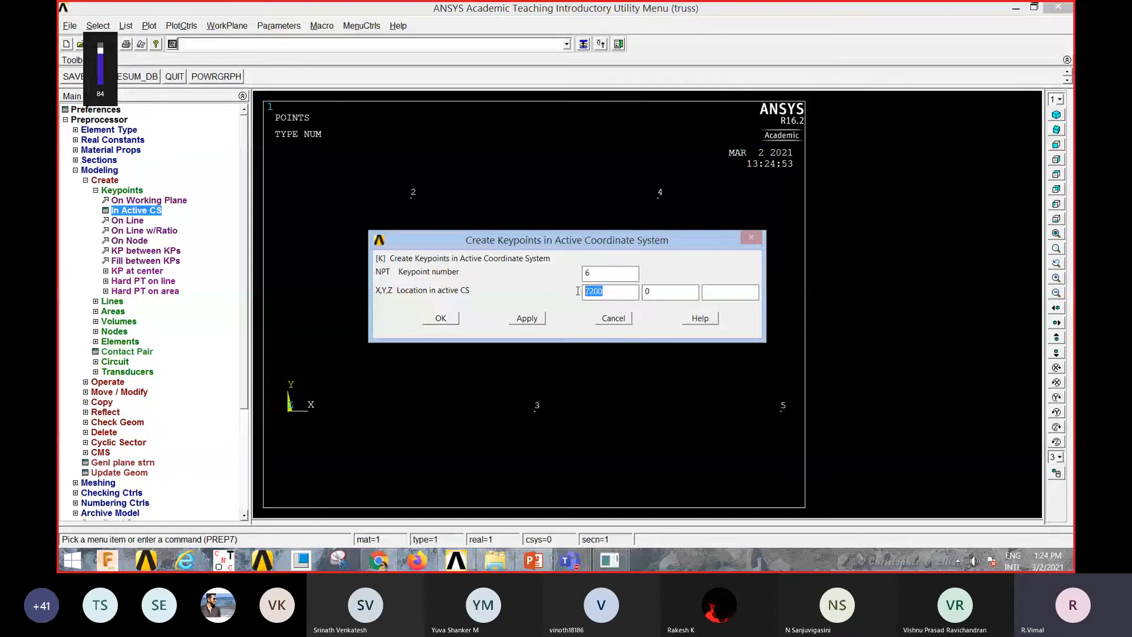
pyautogui.write('9')
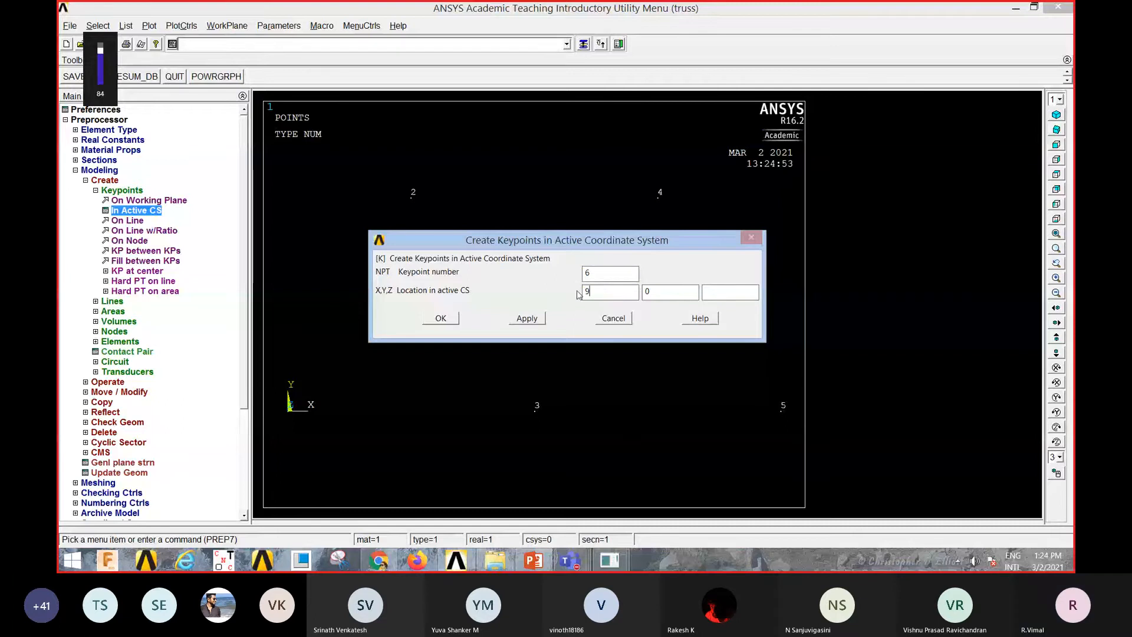
pyautogui.write('000')
pyautogui.press('Tab')
pyautogui.write('3')
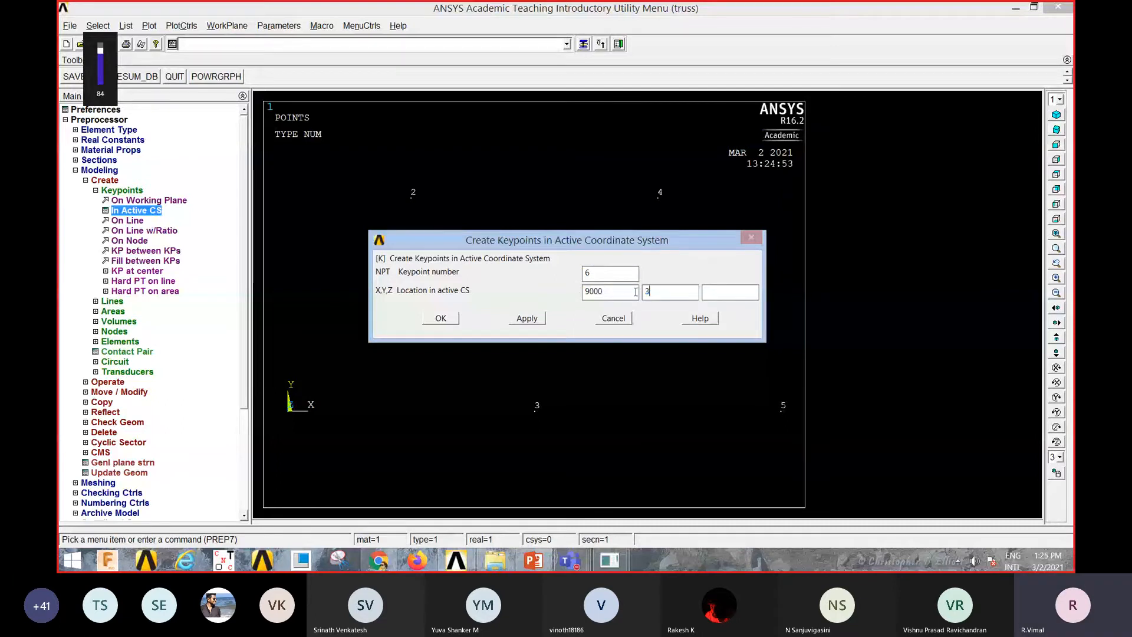
pyautogui.write('118')
pyautogui.click(527, 318)
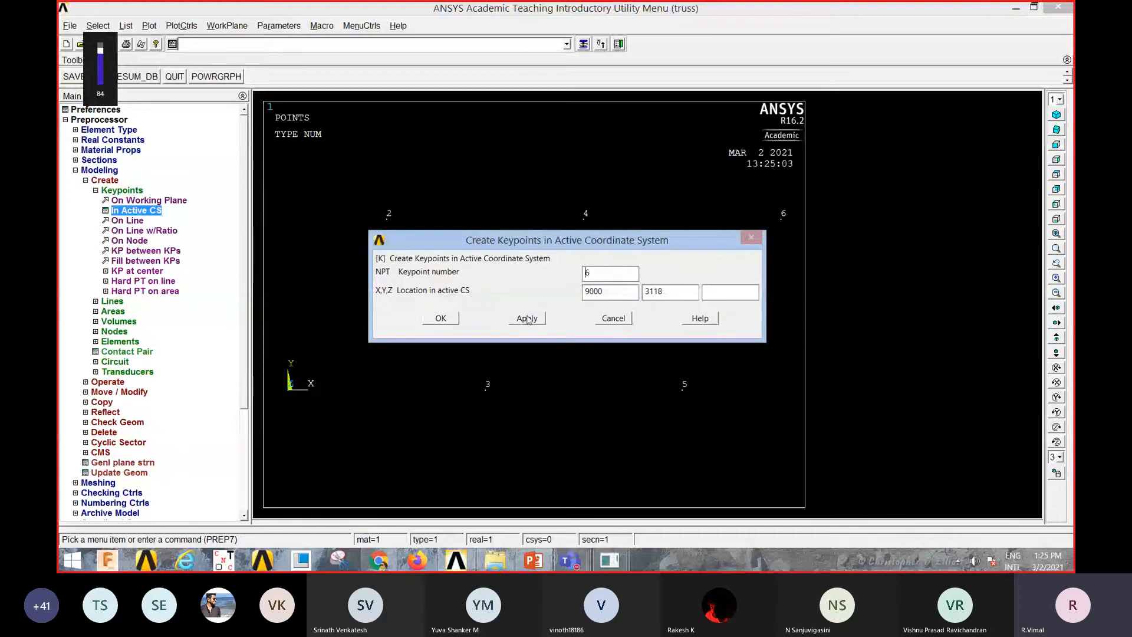
# Create keypoint 7 at X 10800, Y 0 and finish the keypoint creation
pyautogui.doubleClick(607, 275)
pyautogui.write('7')
pyautogui.press('Tab')
pyautogui.write('10800')
pyautogui.doubleClick(666, 293)
pyautogui.write('0')
pyautogui.click(443, 316)
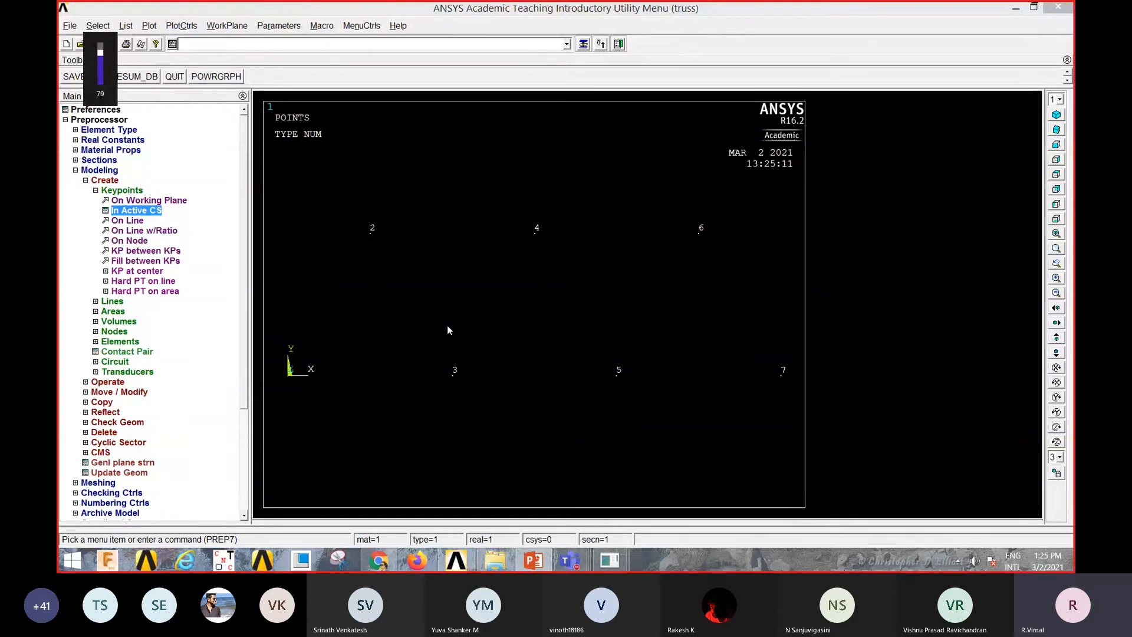
# Create straight lines joining keypoints 1-2, 2-3 and 1-3 to form the first triangle of the truss
pyautogui.click(112, 302)
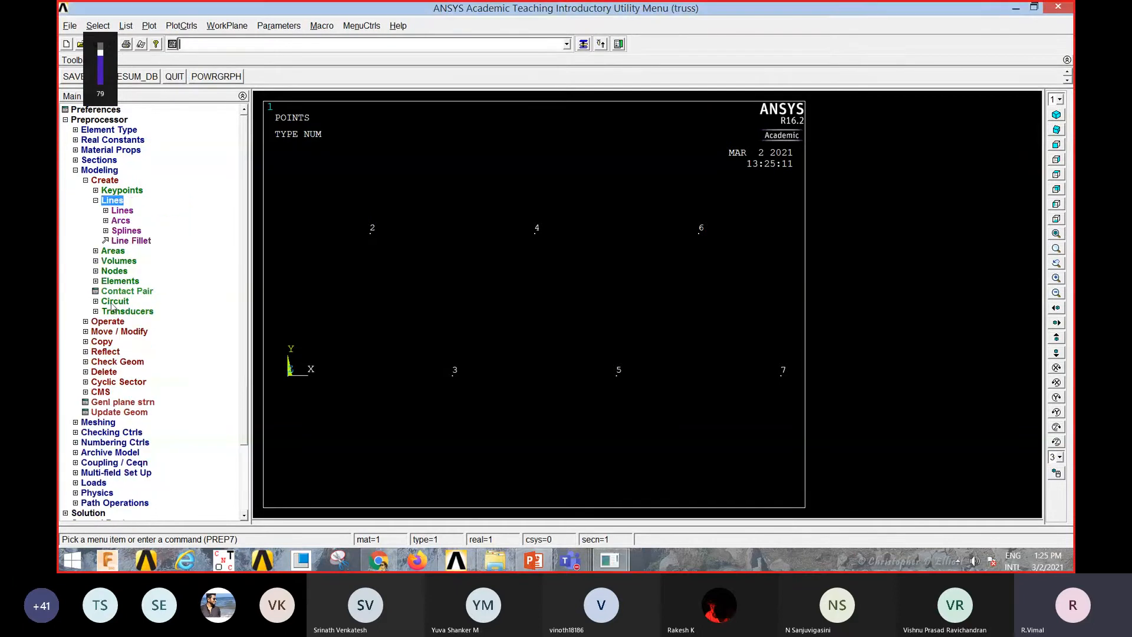
pyautogui.click(122, 211)
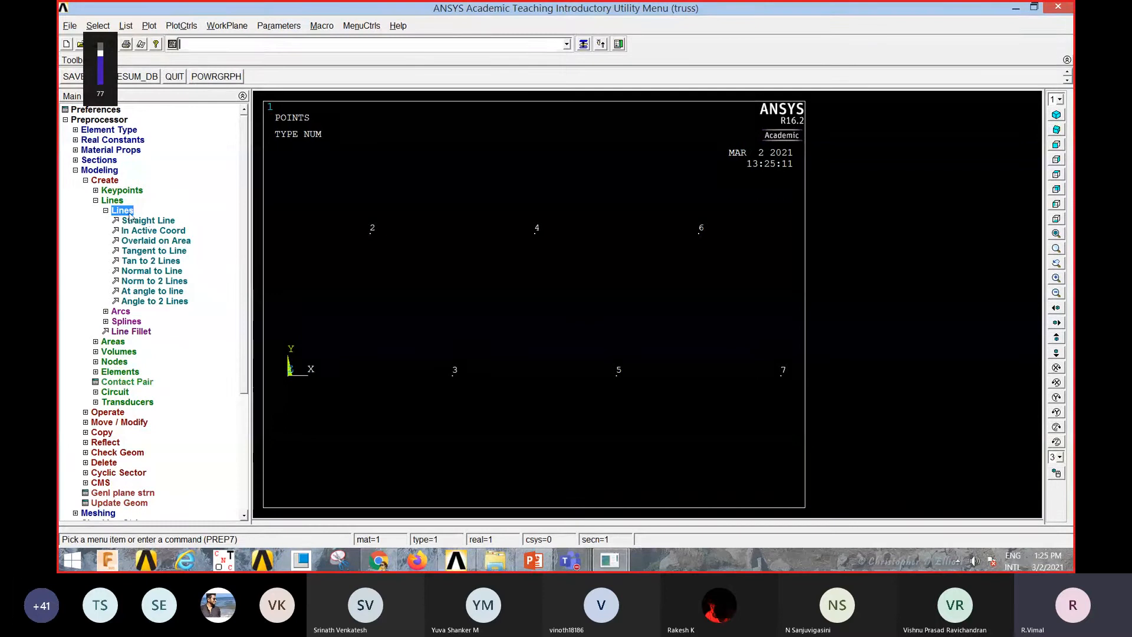
pyautogui.click(148, 221)
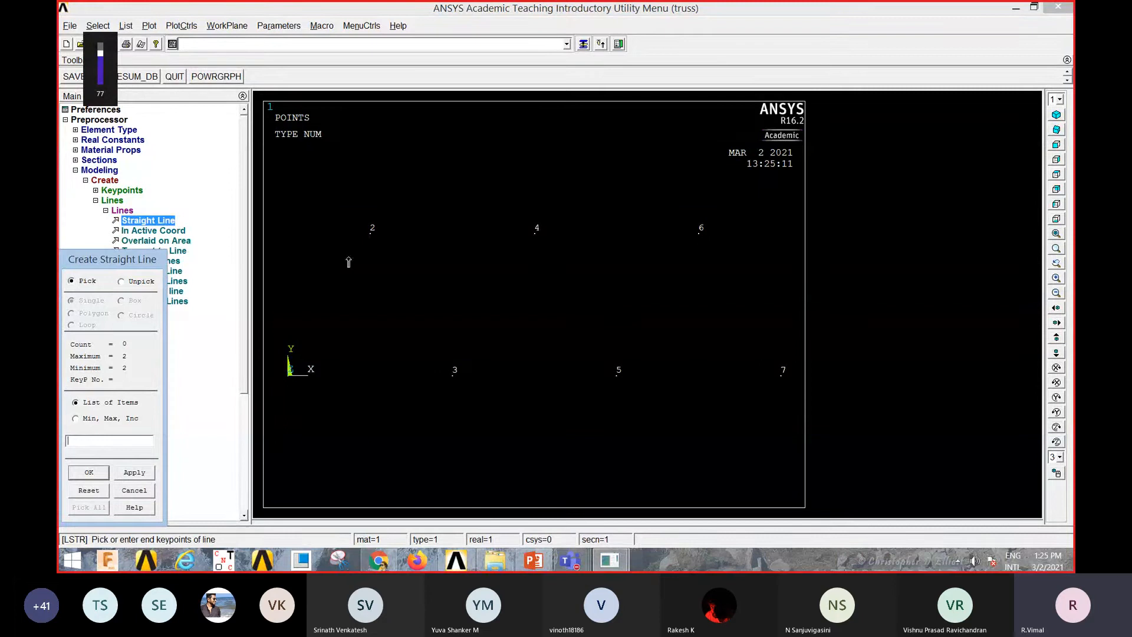
pyautogui.click(307, 362)
pyautogui.click(370, 231)
pyautogui.moveTo(389, 292); pyautogui.dragTo(396, 391)
pyautogui.click(297, 398)
pyautogui.click(389, 397)
# Create straight lines joining keypoints 3-4, 4-5 and 3-5 to form the middle triangle
pyautogui.click(472, 367)
pyautogui.click(520, 262)
pyautogui.click(547, 255)
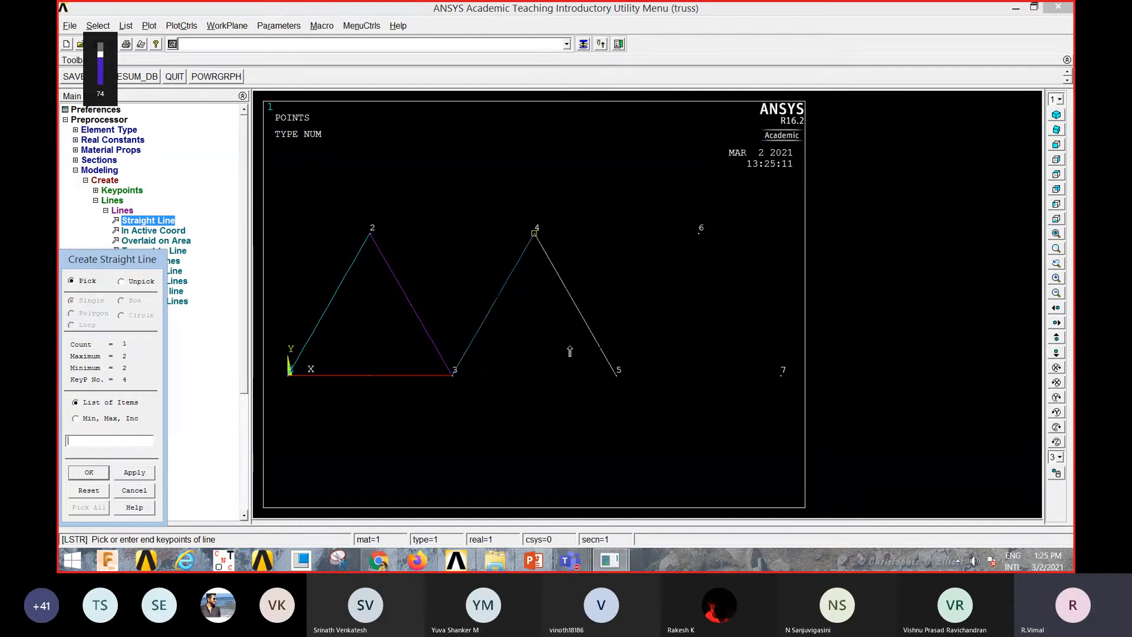
pyautogui.click(569, 352)
pyautogui.click(453, 397)
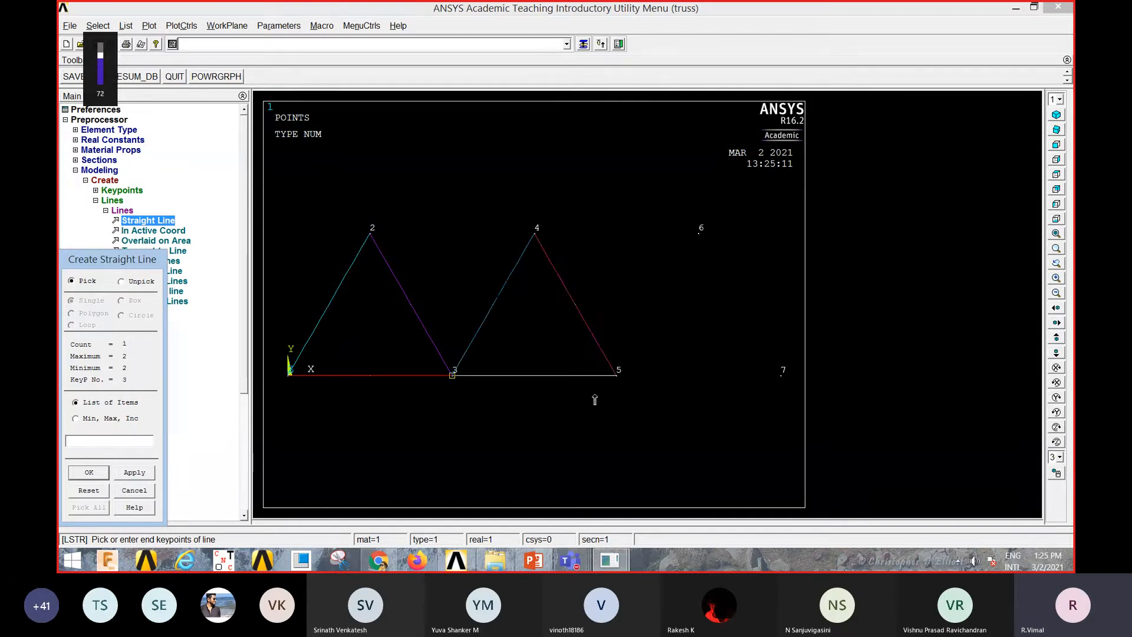
pyautogui.click(617, 373)
# Create straight lines joining keypoints 5-6, 6-7 and 5-7 to form the last triangle
pyautogui.click(617, 374)
pyautogui.click(698, 235)
pyautogui.click(699, 235)
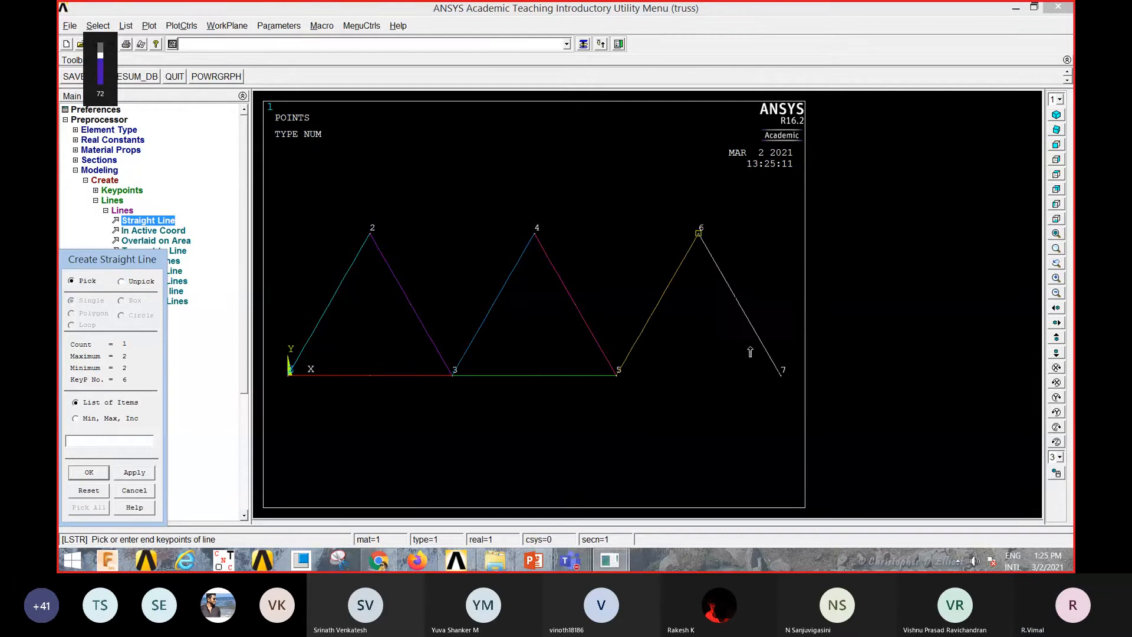
pyautogui.click(750, 352)
pyautogui.click(638, 398)
pyautogui.click(740, 397)
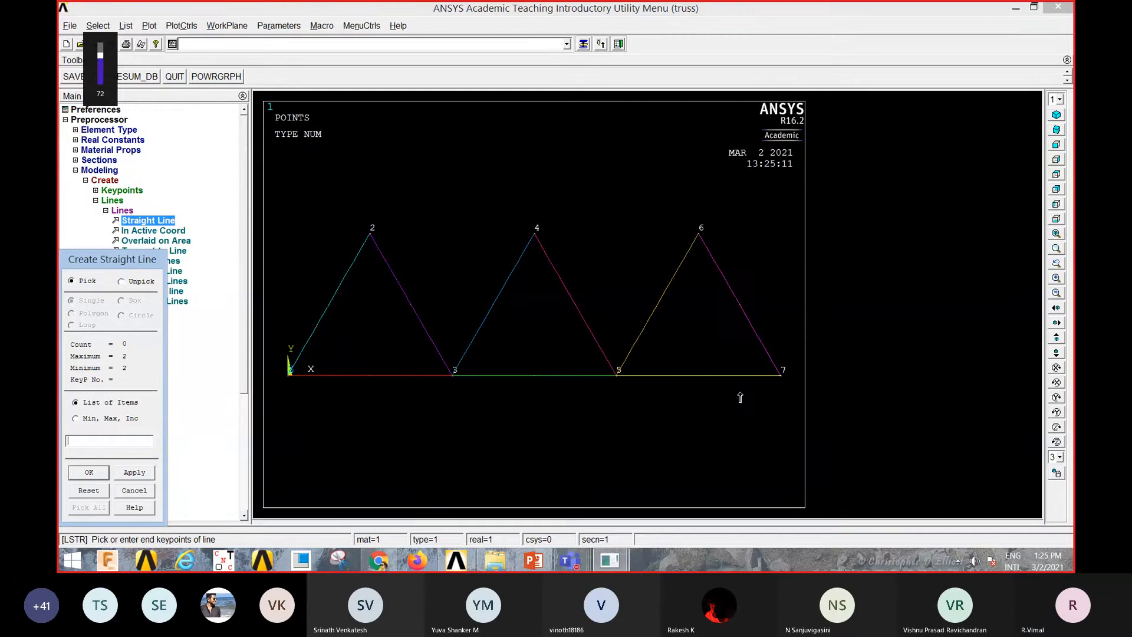
# Create the top chord lines joining keypoints 6-4 and 4-2, and finish the straight line creation
pyautogui.click(672, 252)
pyautogui.click(585, 248)
pyautogui.click(409, 250)
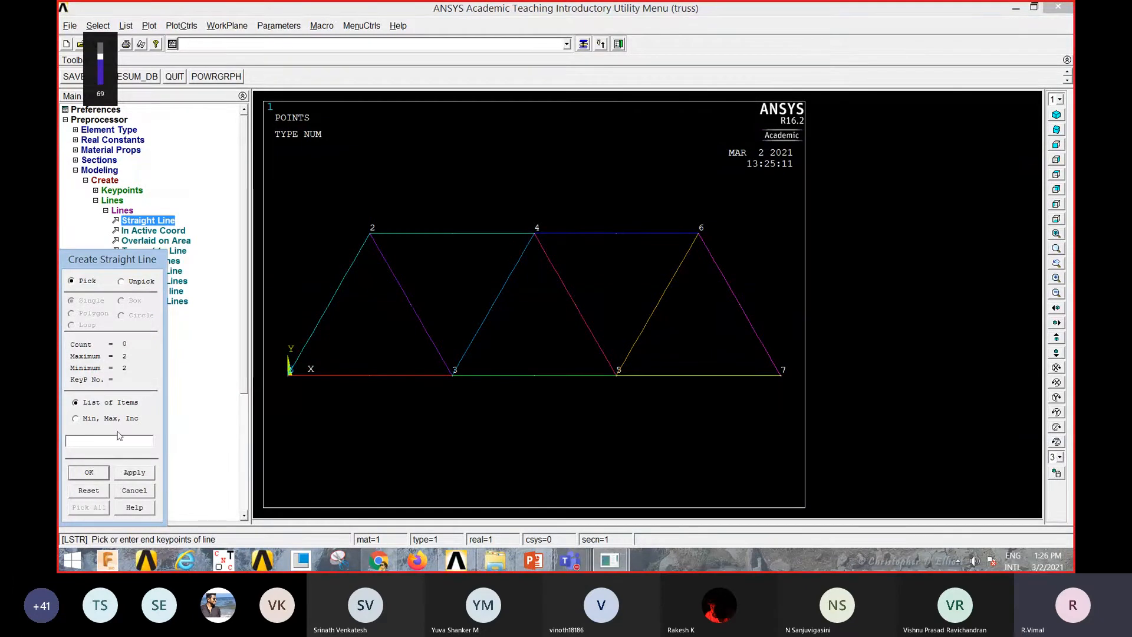
pyautogui.click(90, 475)
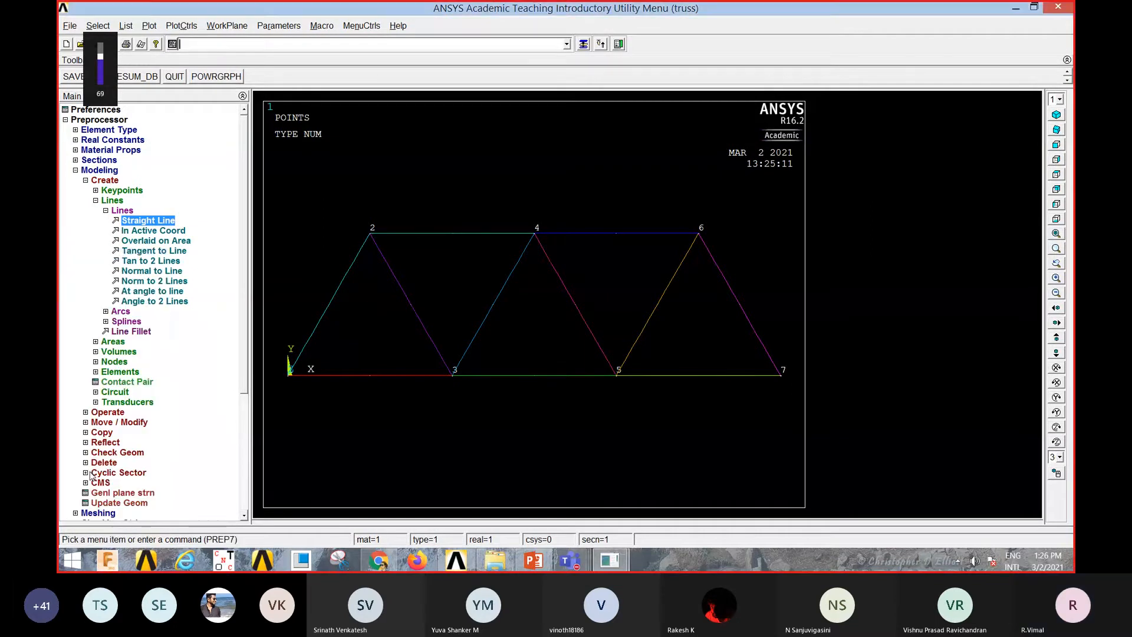
pyautogui.click(181, 27)
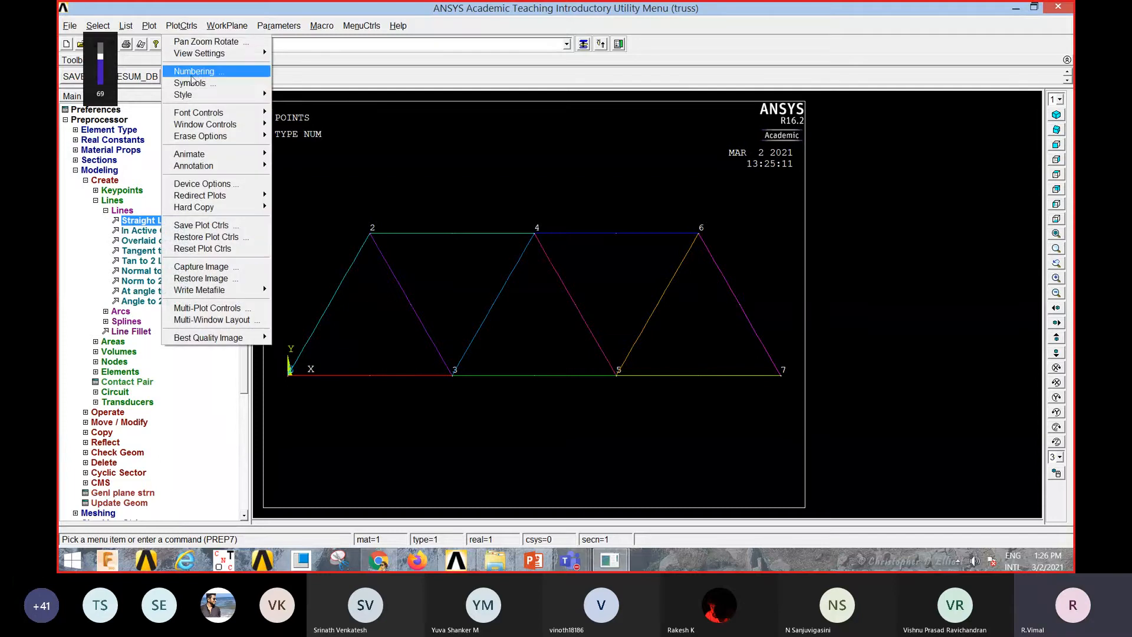
pyautogui.click(201, 75)
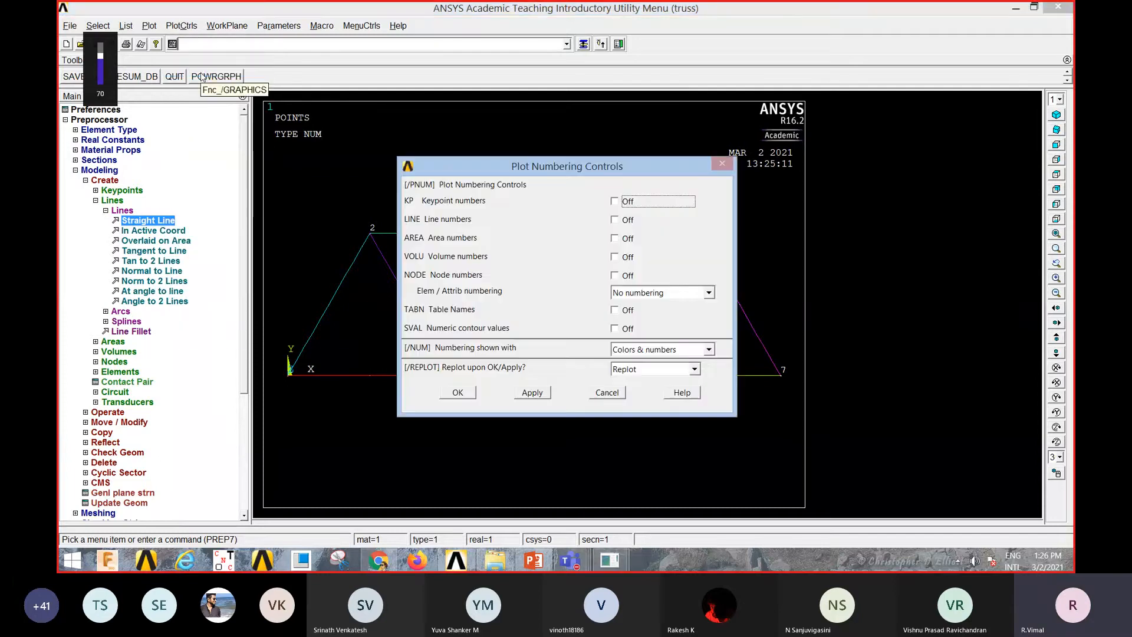
pyautogui.click(607, 393)
# Turn on node numbers and set the element/attribute numbering to Element numbers in the plot numbering controls
pyautogui.click(181, 25)
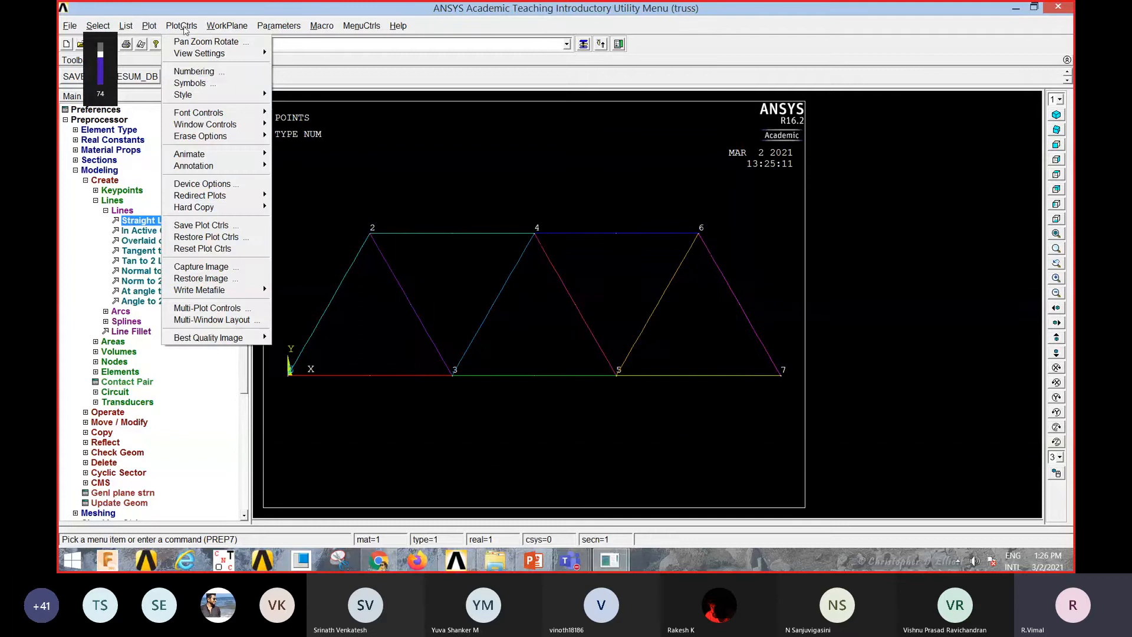
pyautogui.click(190, 71)
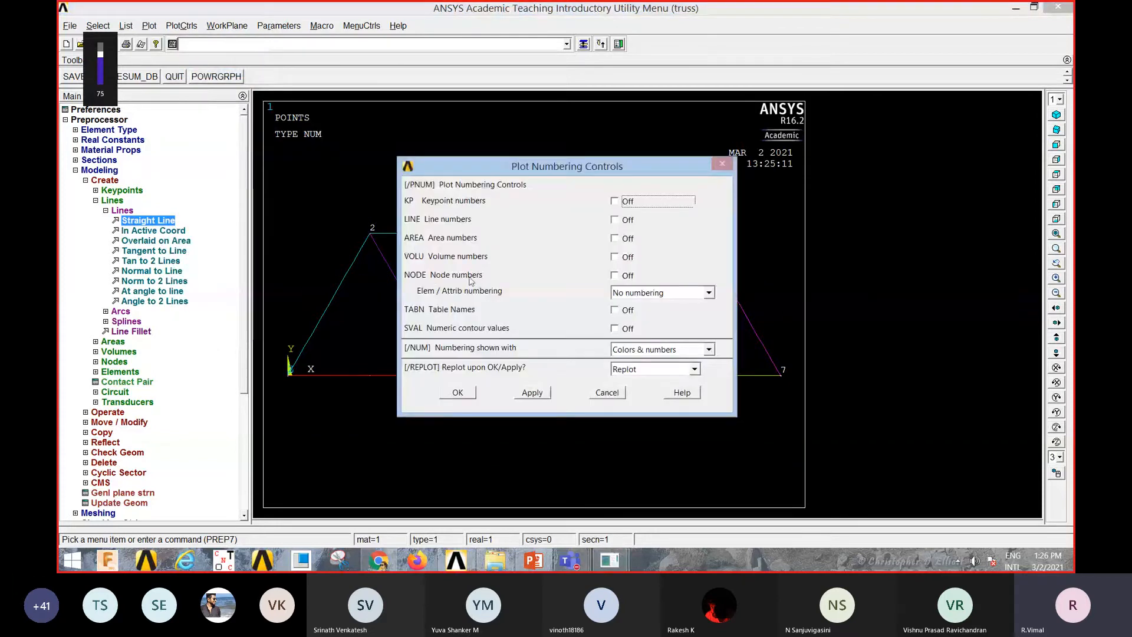
pyautogui.click(615, 275)
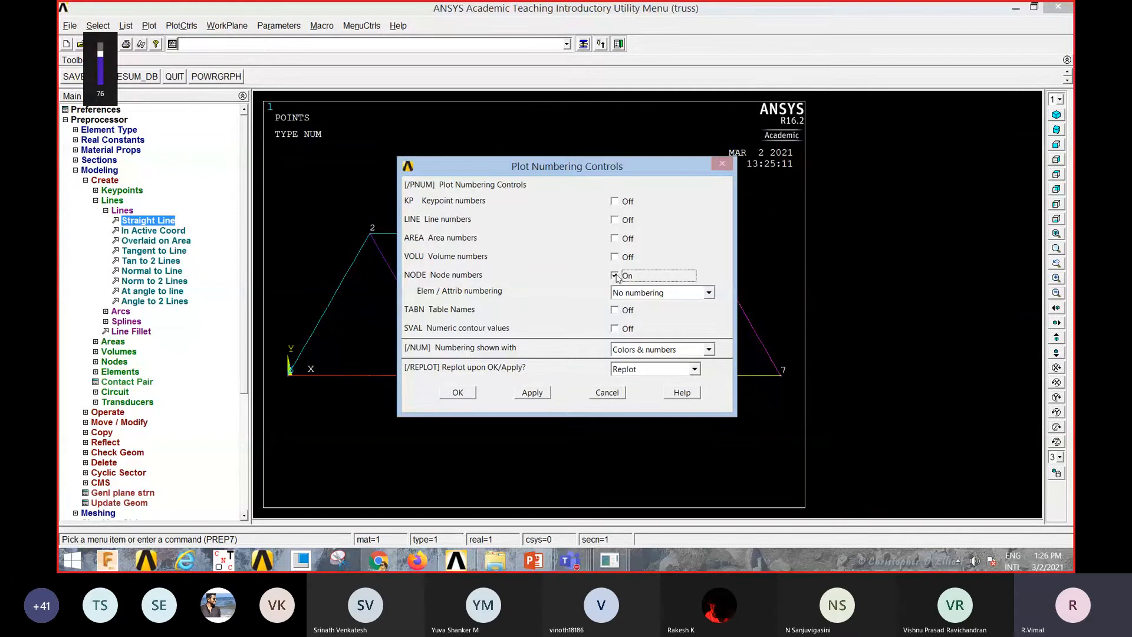
pyautogui.click(652, 293)
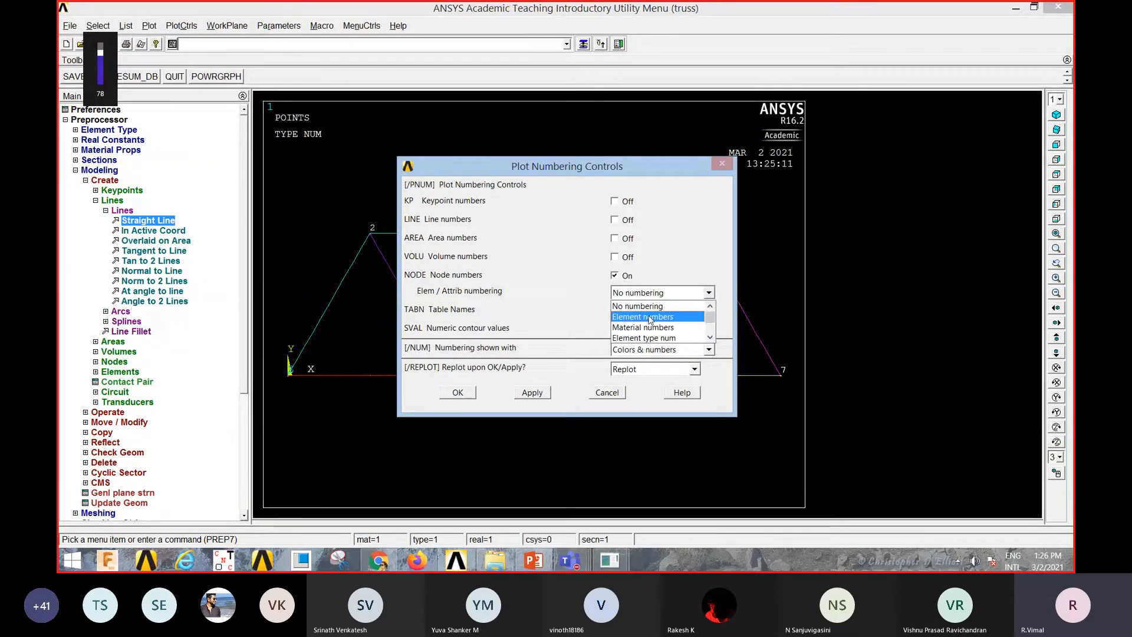
pyautogui.click(650, 318)
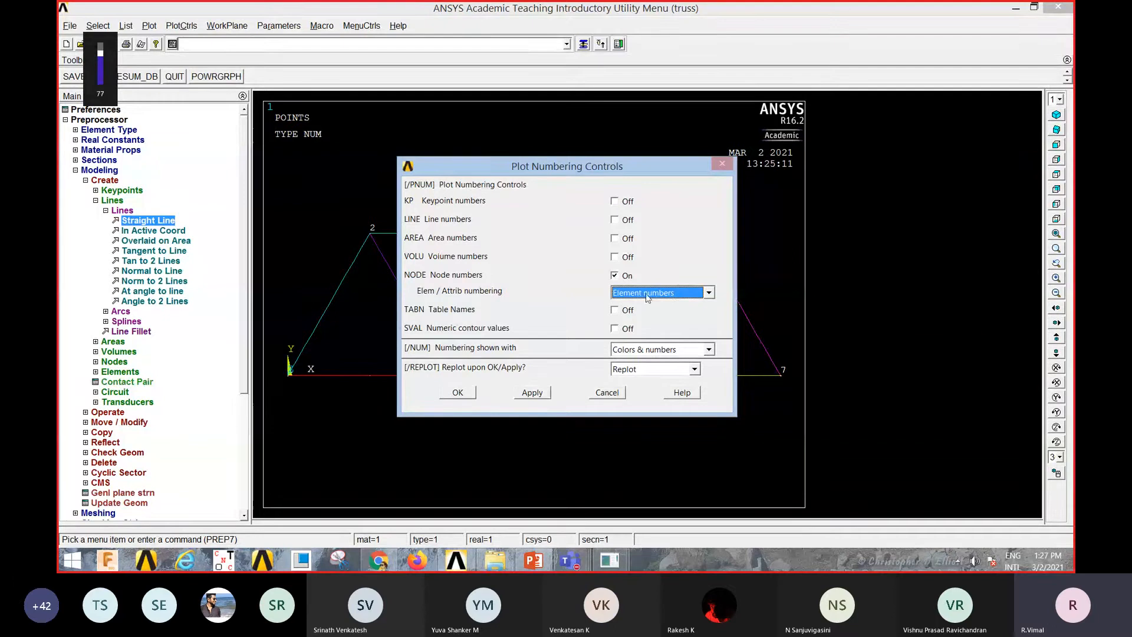
pyautogui.click(674, 295)
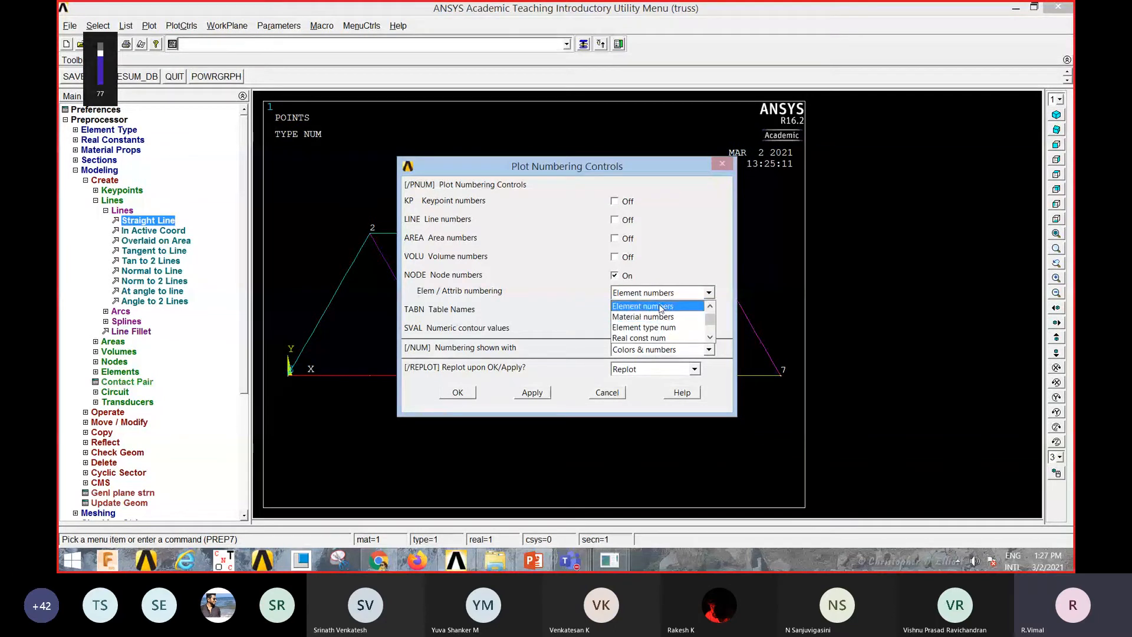
pyautogui.click(660, 307)
pyautogui.click(458, 392)
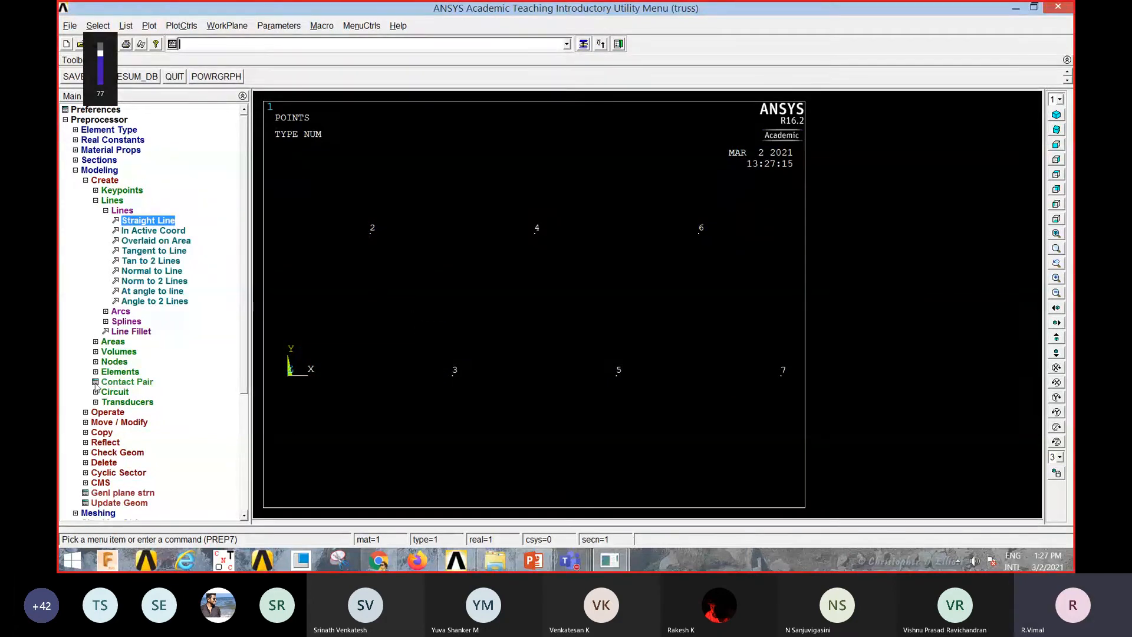
# Set the number of element divisions to 1 on all truss lines with the MeshTool
pyautogui.click(101, 512)
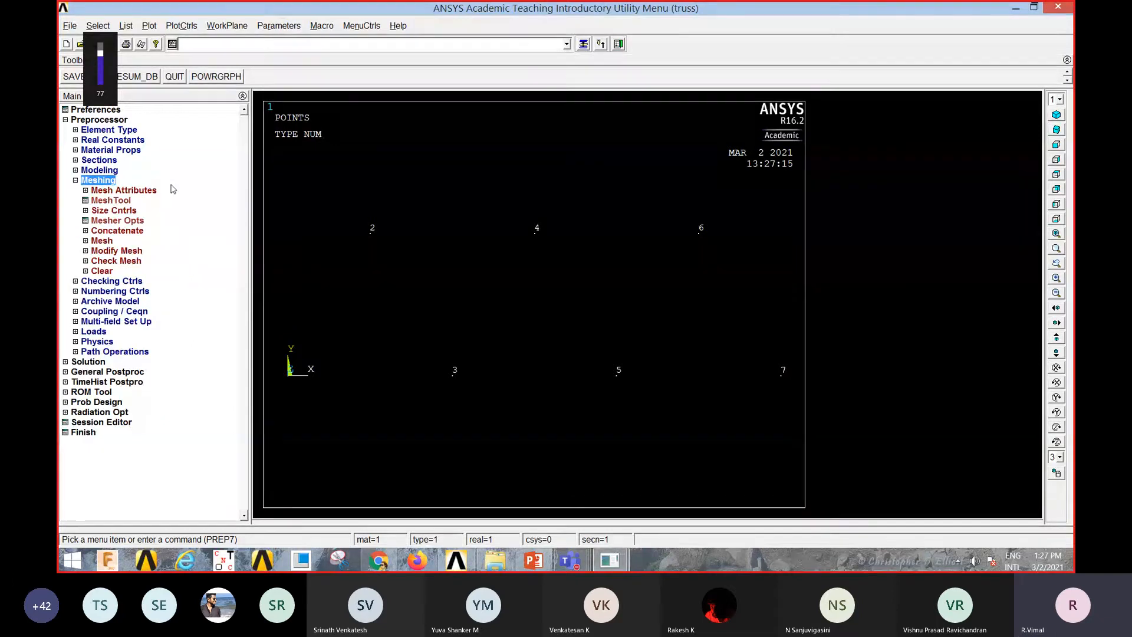
pyautogui.click(120, 203)
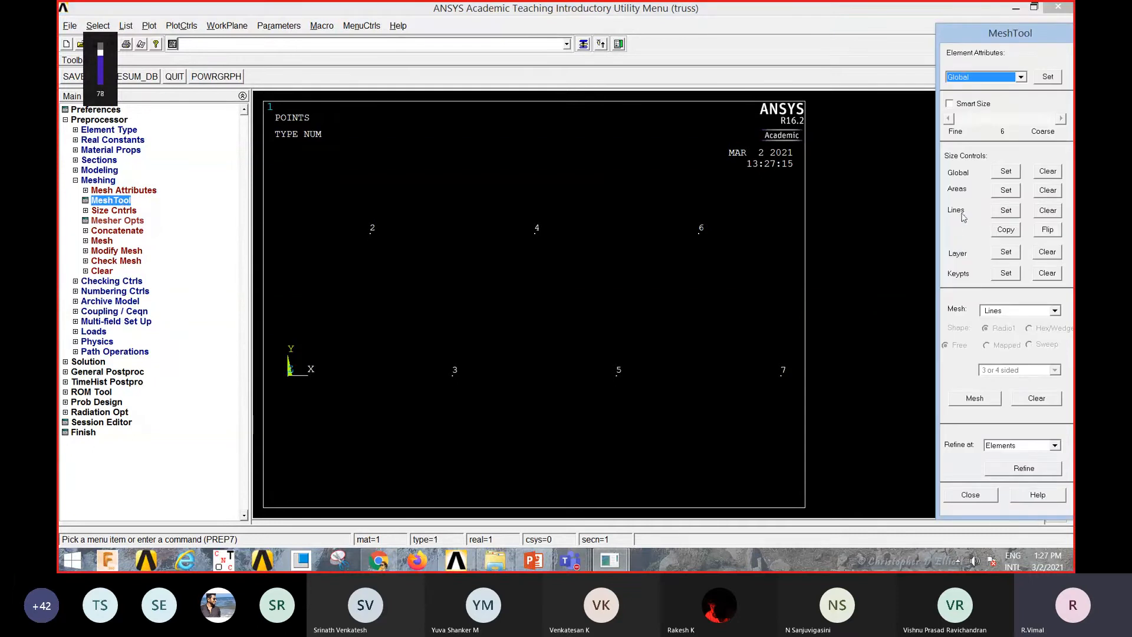
pyautogui.click(1005, 211)
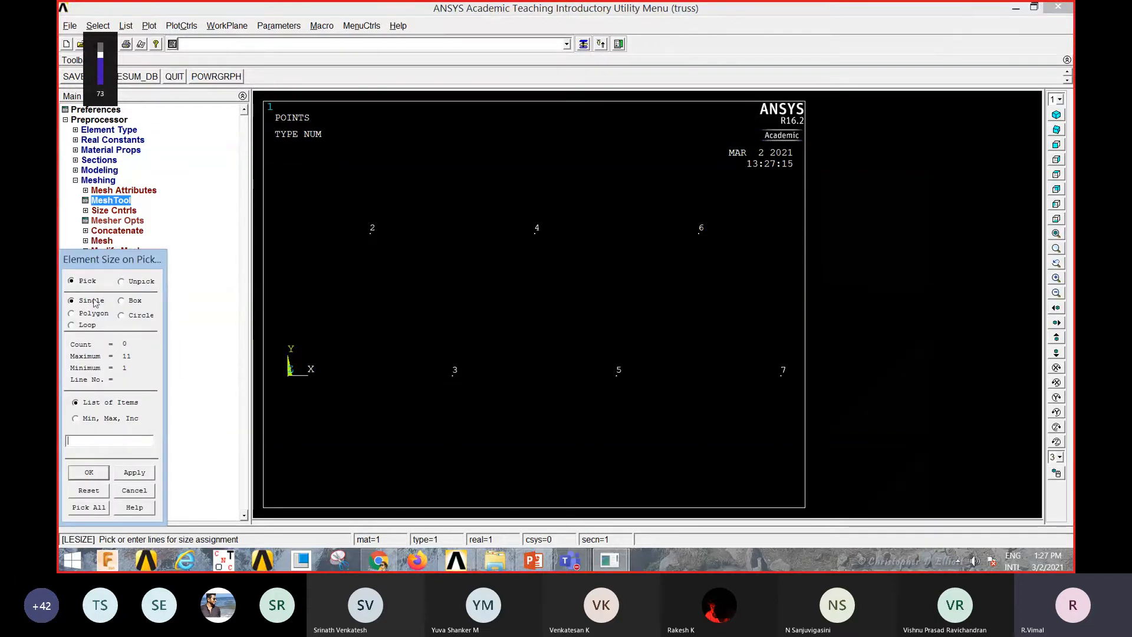
pyautogui.click(91, 509)
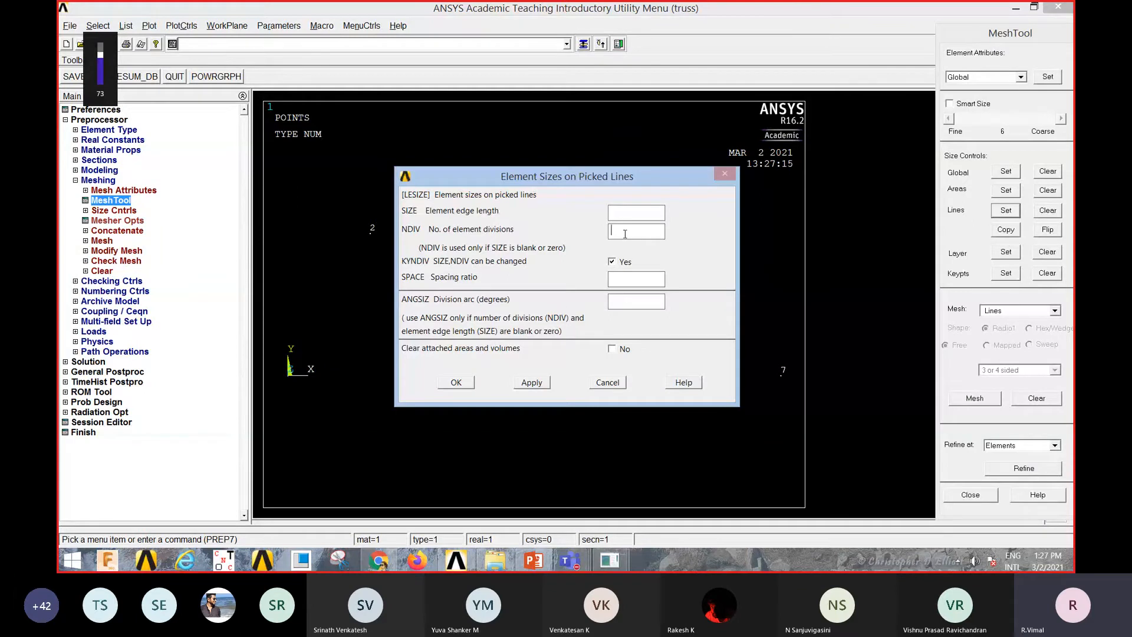
pyautogui.write('1')
pyautogui.click(457, 382)
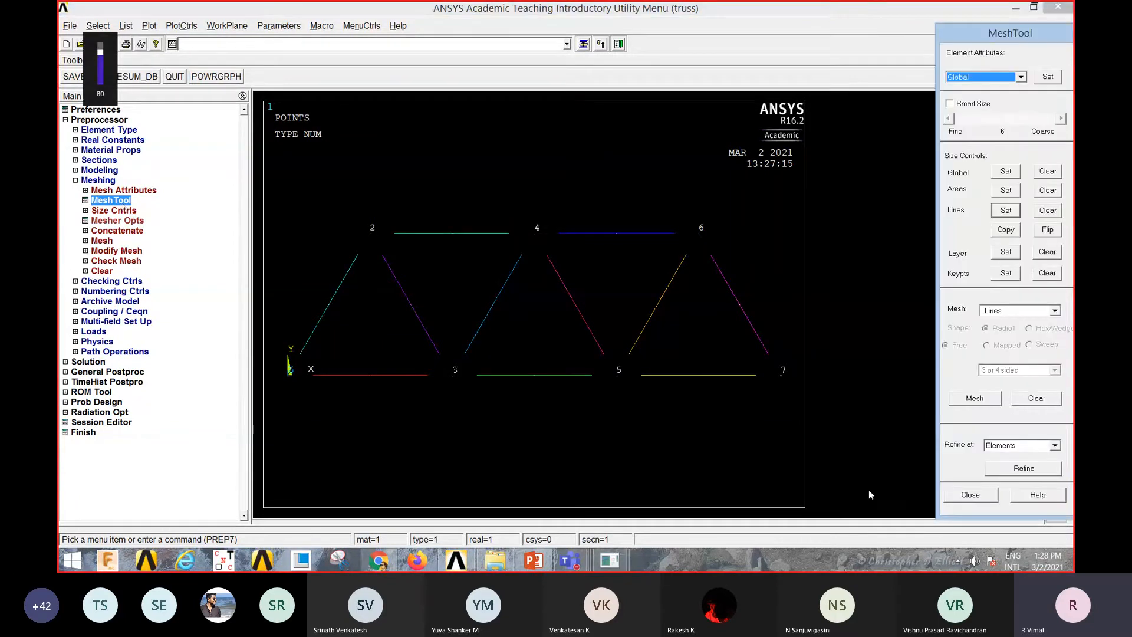
# Mesh all the truss lines with the MeshTool
pyautogui.click(965, 405)
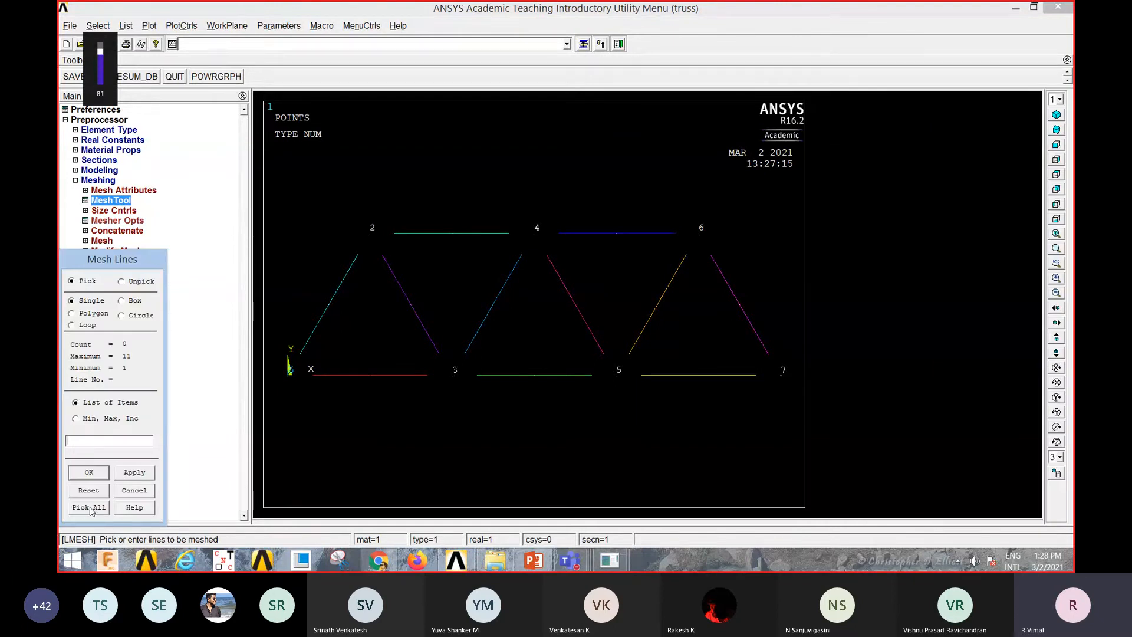
pyautogui.moveTo(114, 251); pyautogui.dragTo(331, 163)
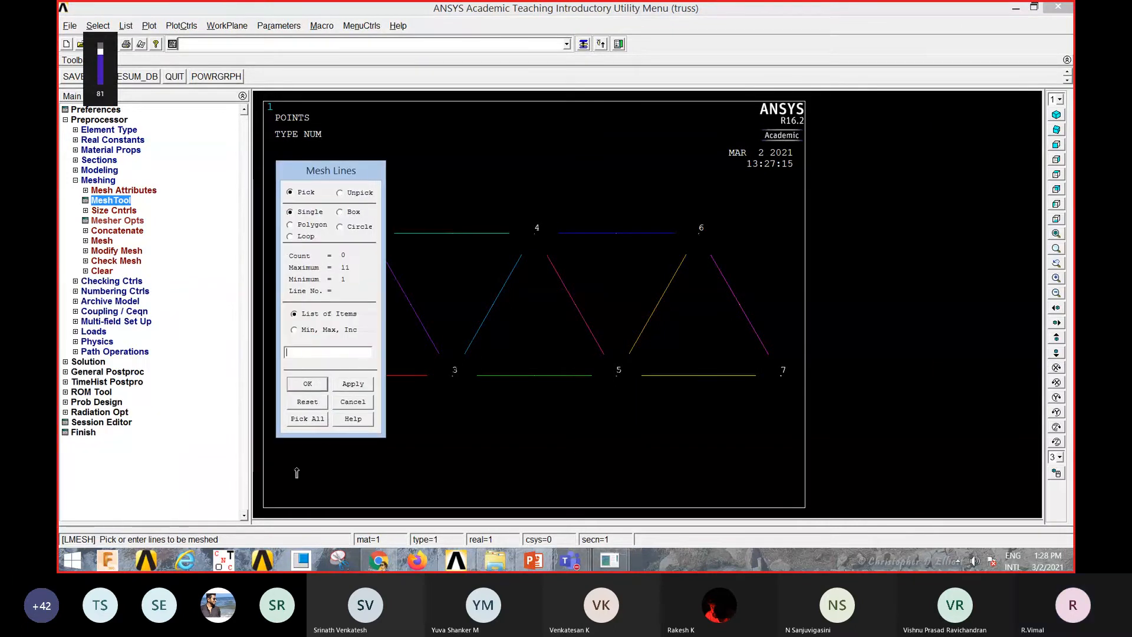
pyautogui.click(306, 418)
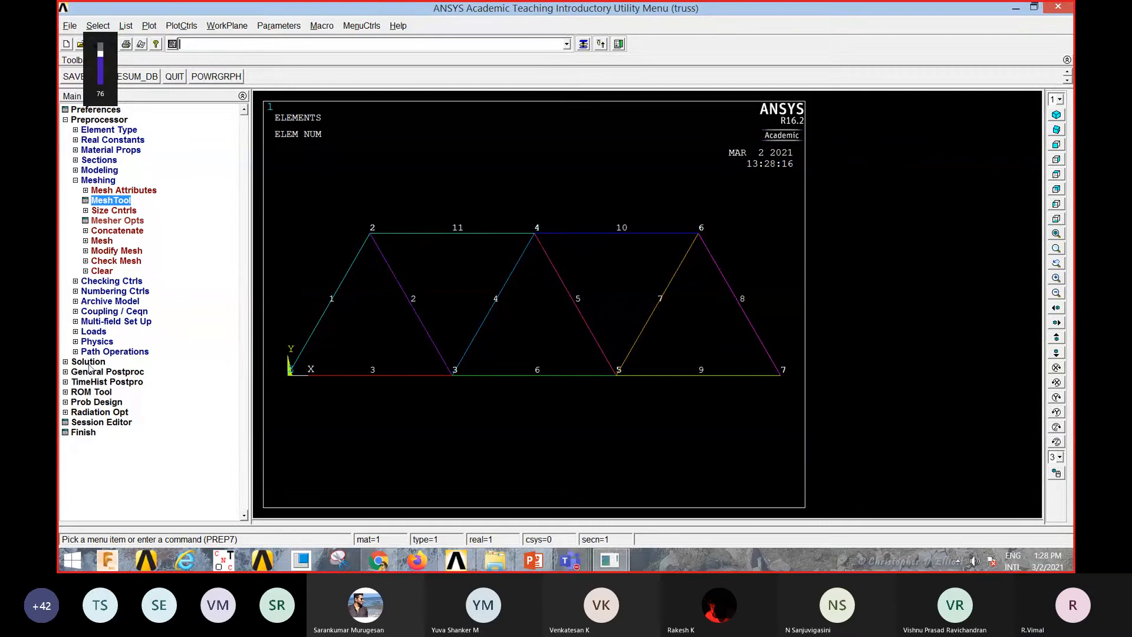
# Constrain all degrees of freedom at keypoint 1 with a constant displacement value of 0
pyautogui.click(103, 181)
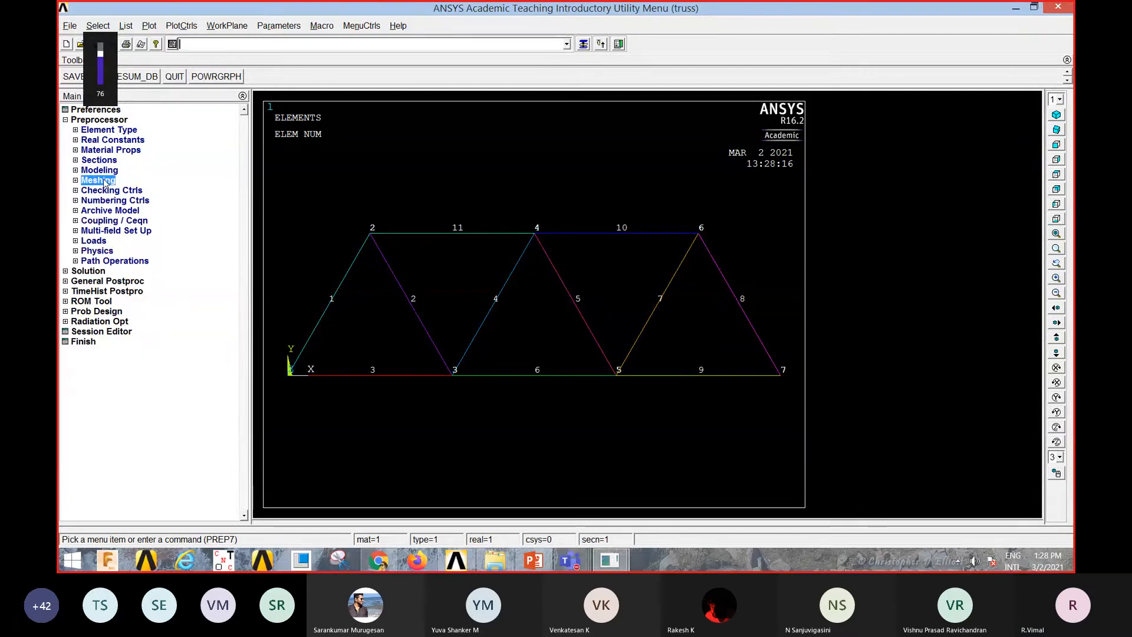
pyautogui.click(95, 273)
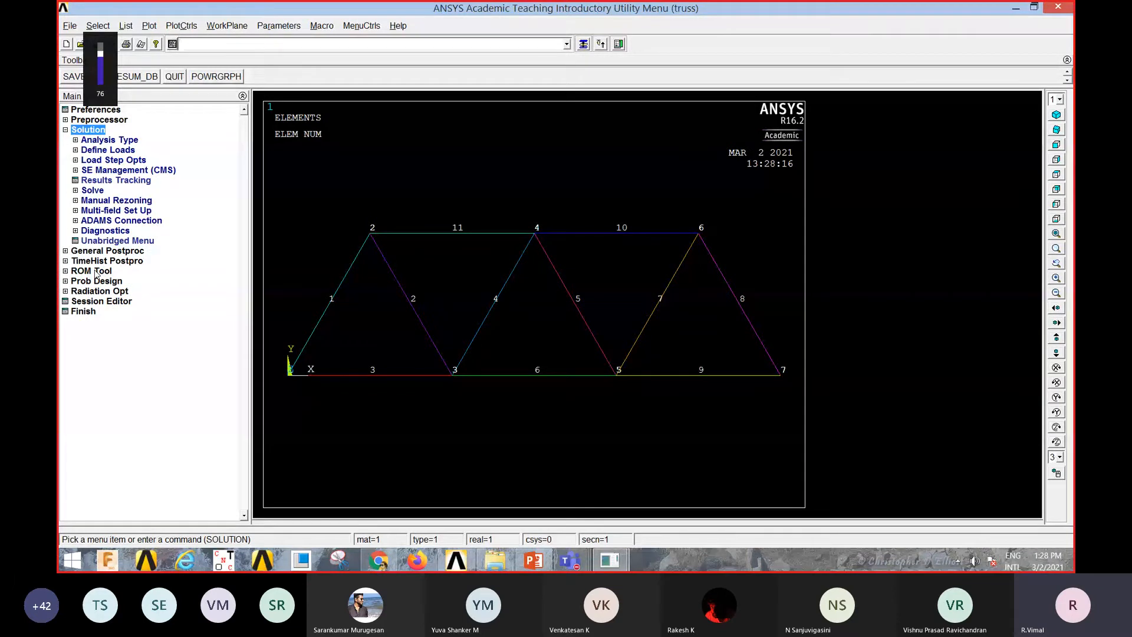
pyautogui.click(115, 152)
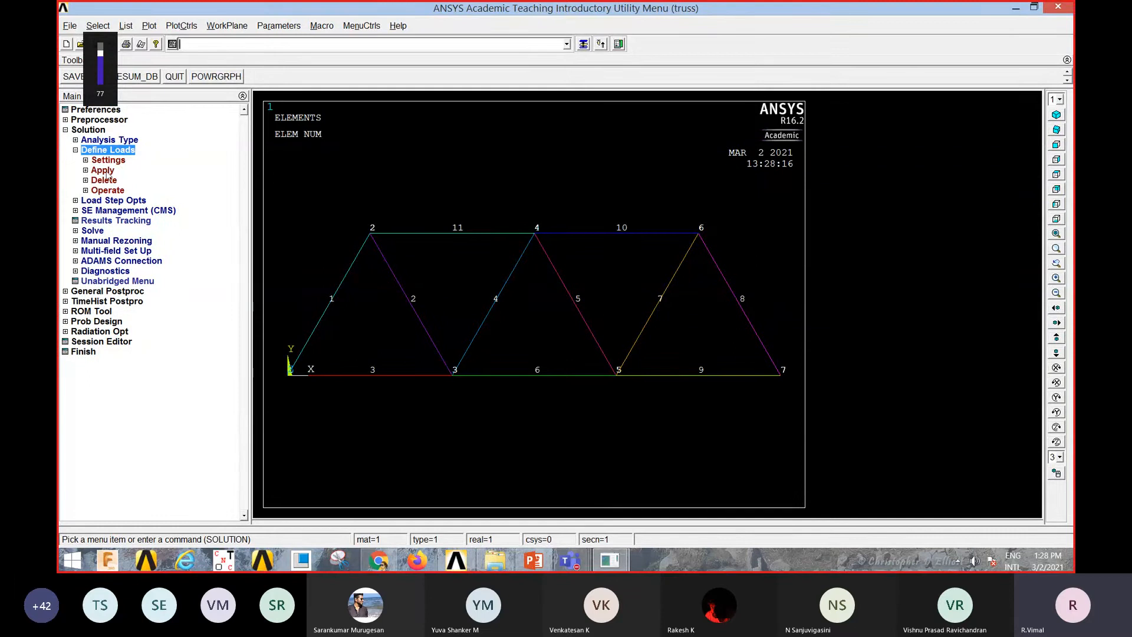
pyautogui.click(107, 171)
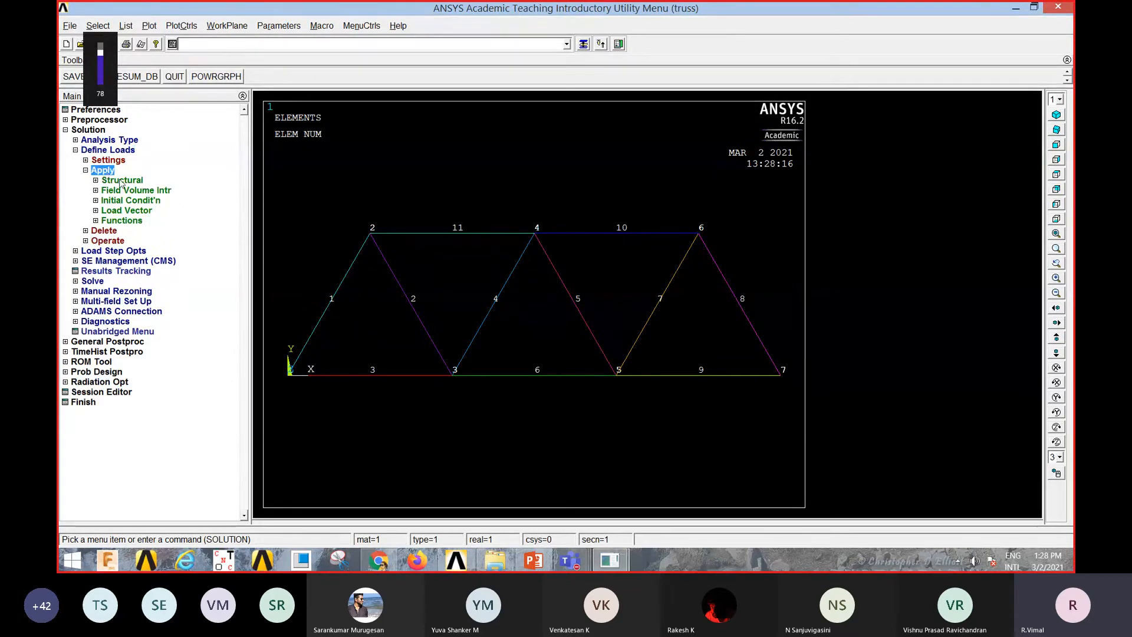
pyautogui.click(121, 181)
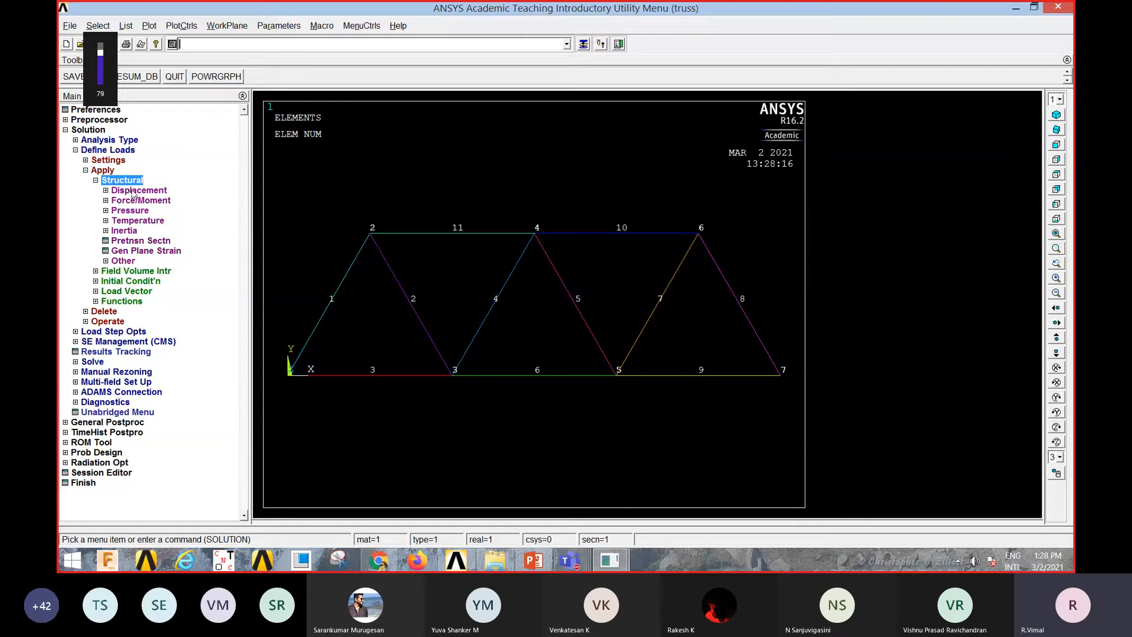
pyautogui.click(131, 191)
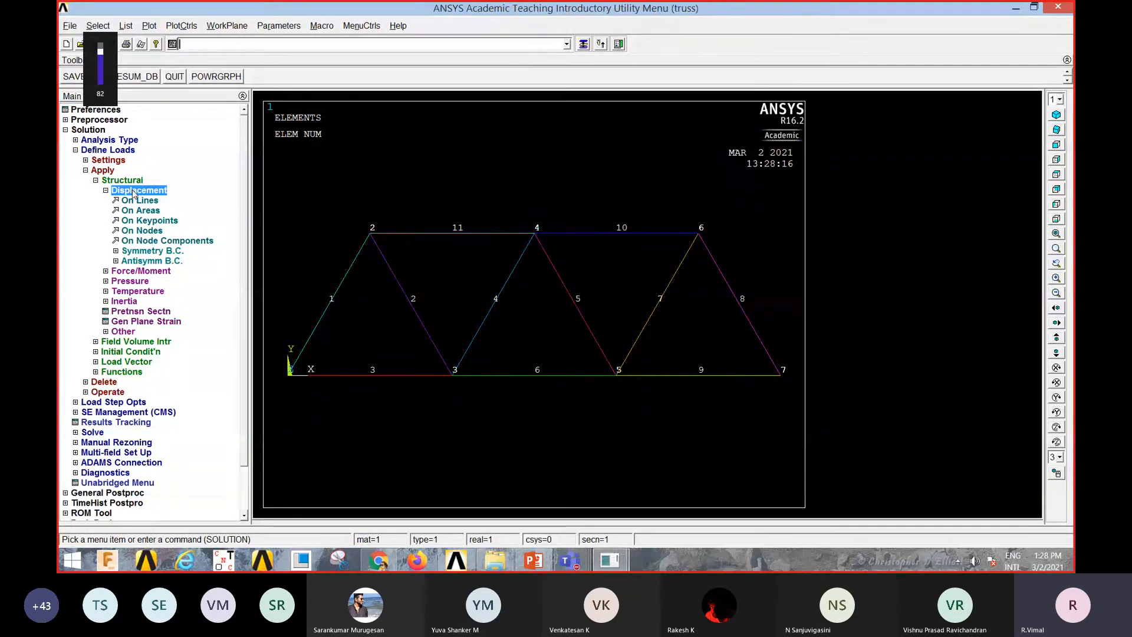
pyautogui.click(142, 221)
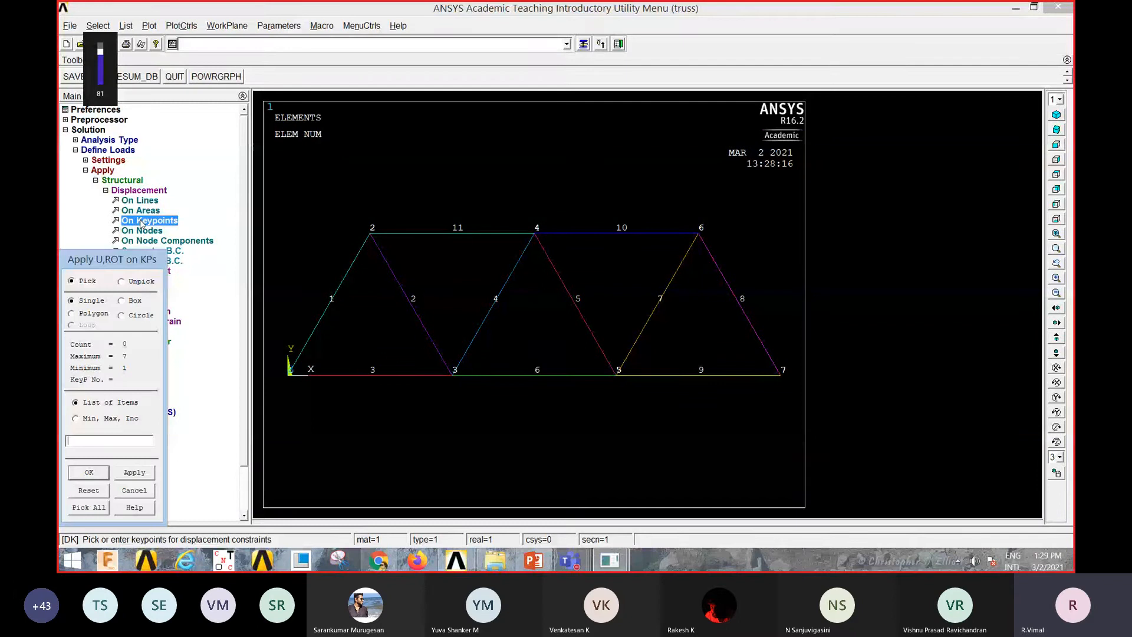
pyautogui.click(287, 393)
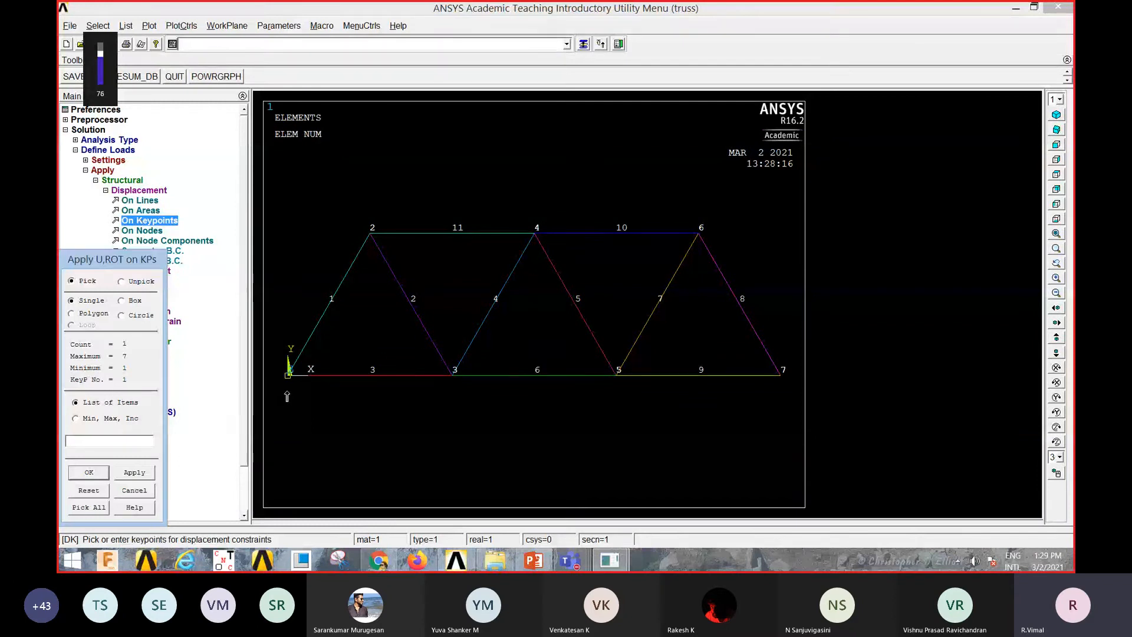
pyautogui.click(89, 472)
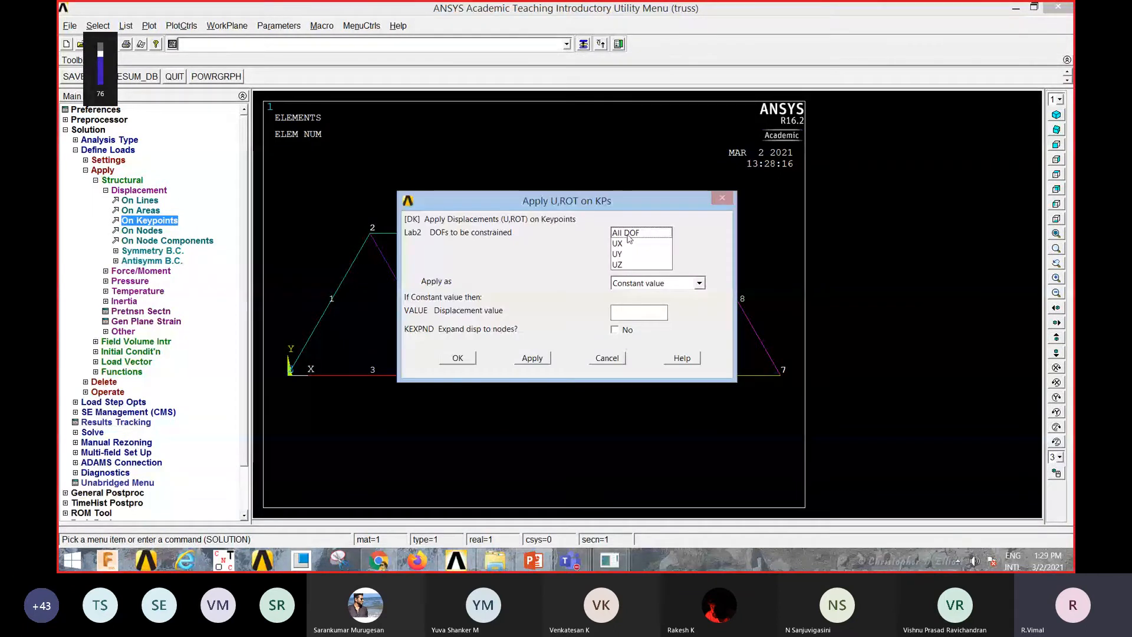
pyautogui.click(627, 234)
pyautogui.click(630, 313)
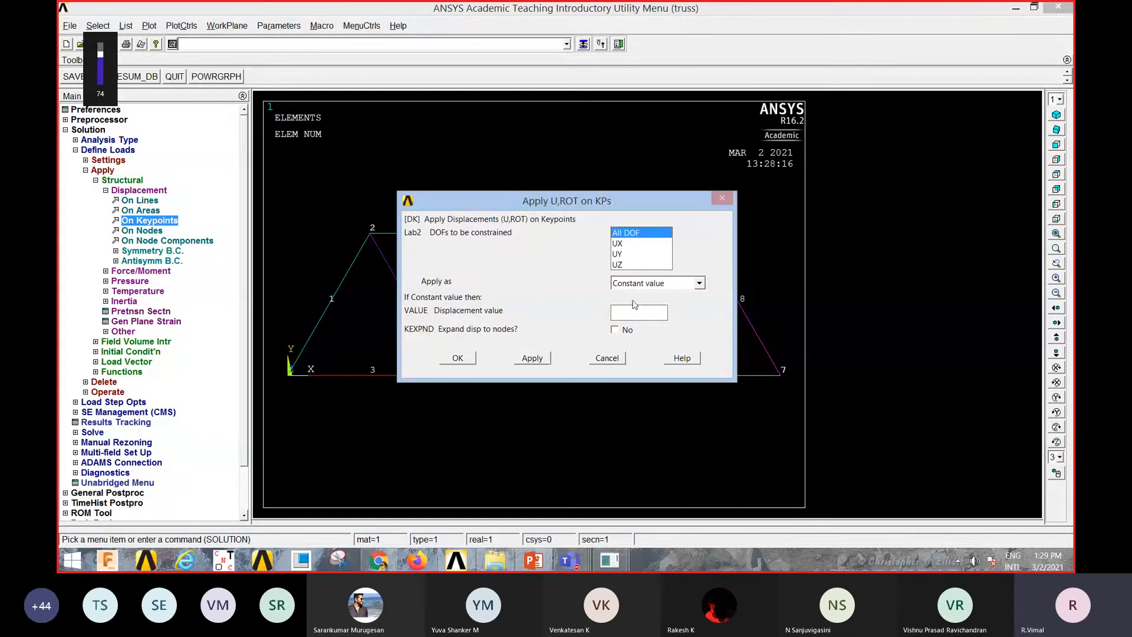
pyautogui.write('0')
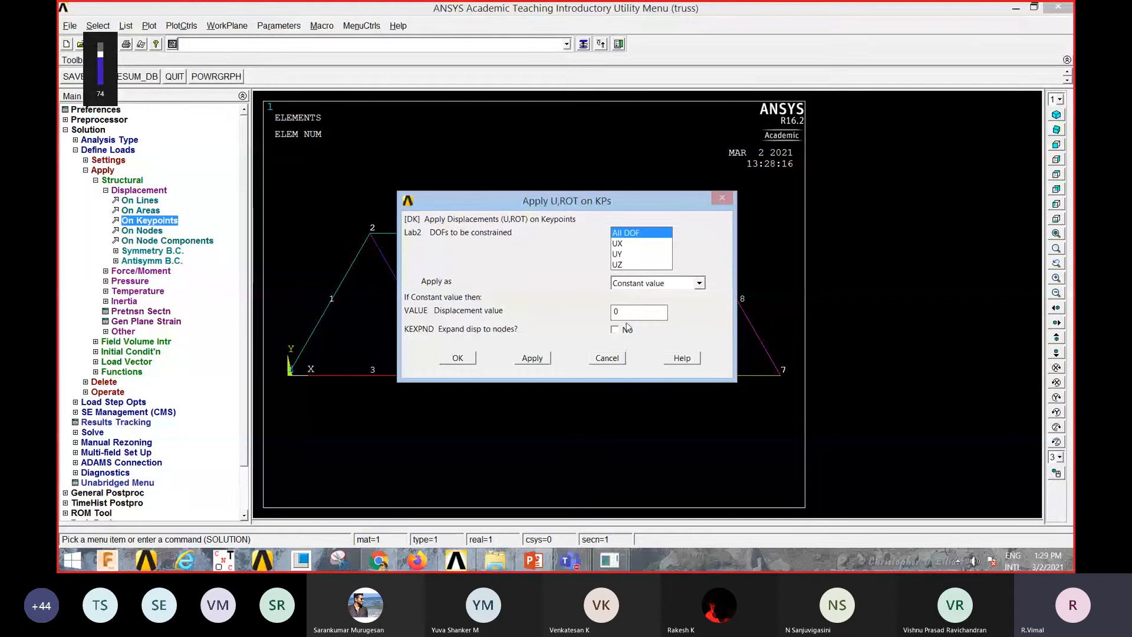
pyautogui.click(531, 358)
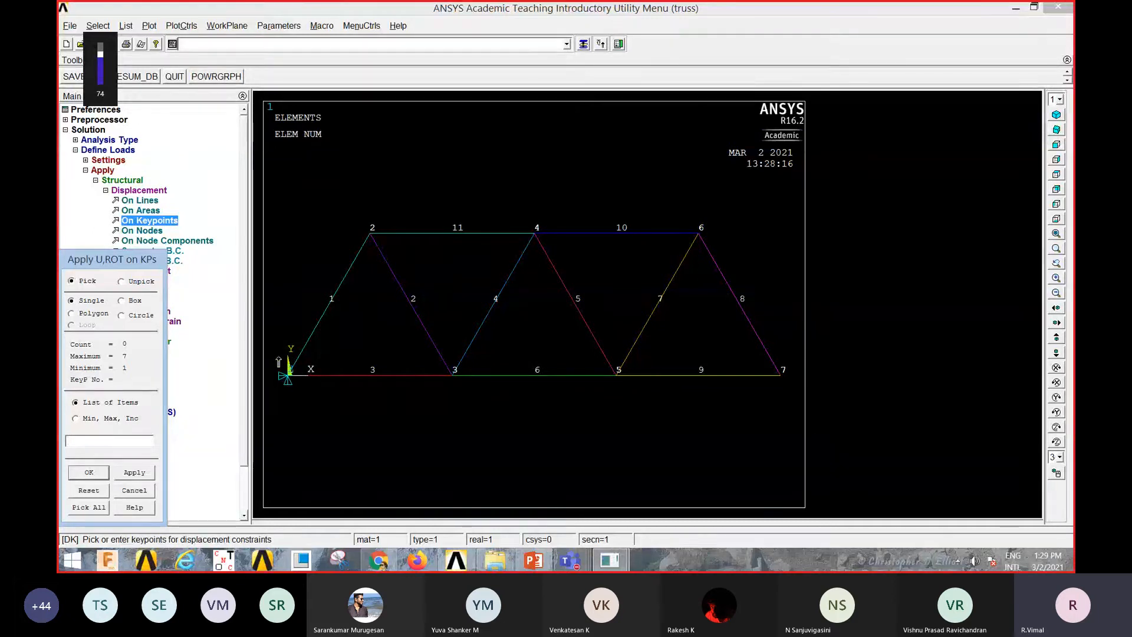
# Constrain only UY at keypoint 7 with a displacement value of 0 and finish applying the supports
pyautogui.click(779, 383)
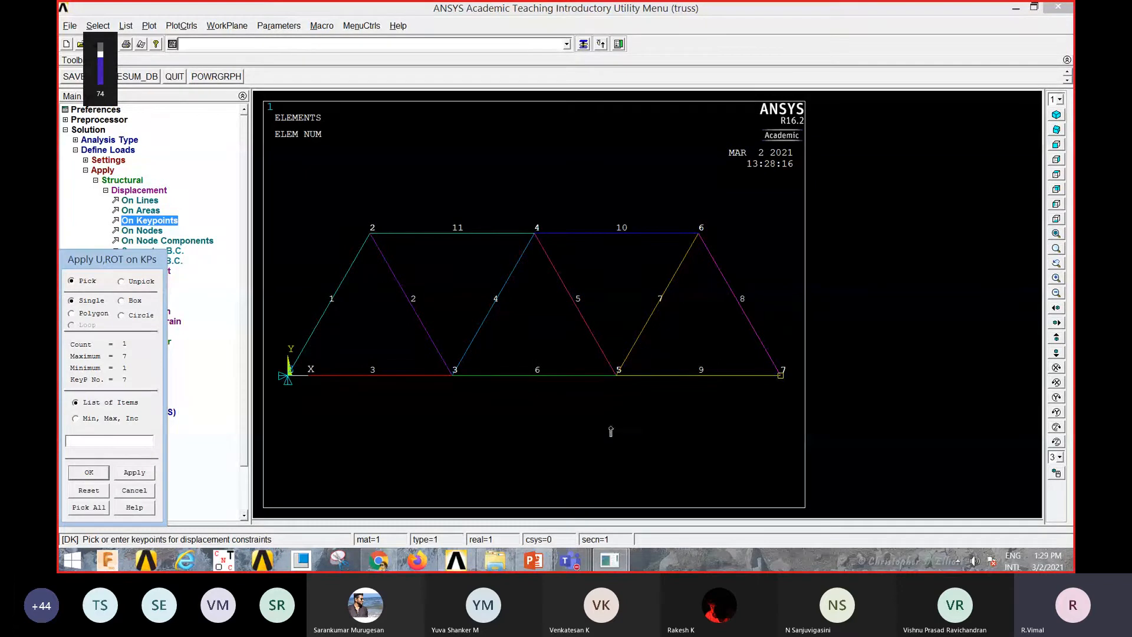
pyautogui.click(97, 473)
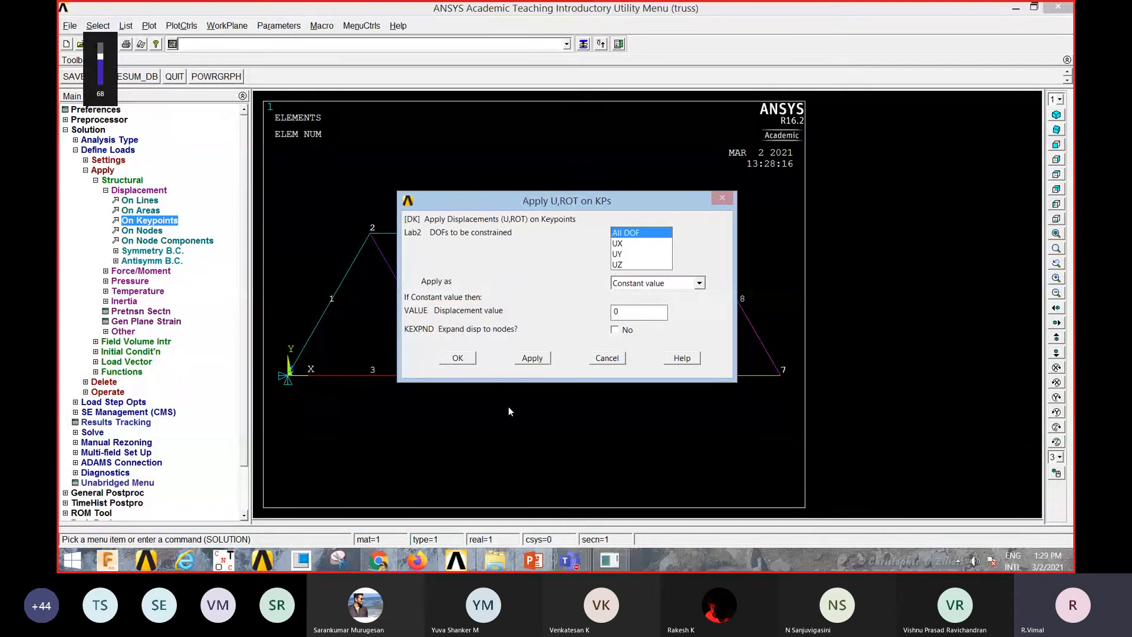
pyautogui.click(637, 239)
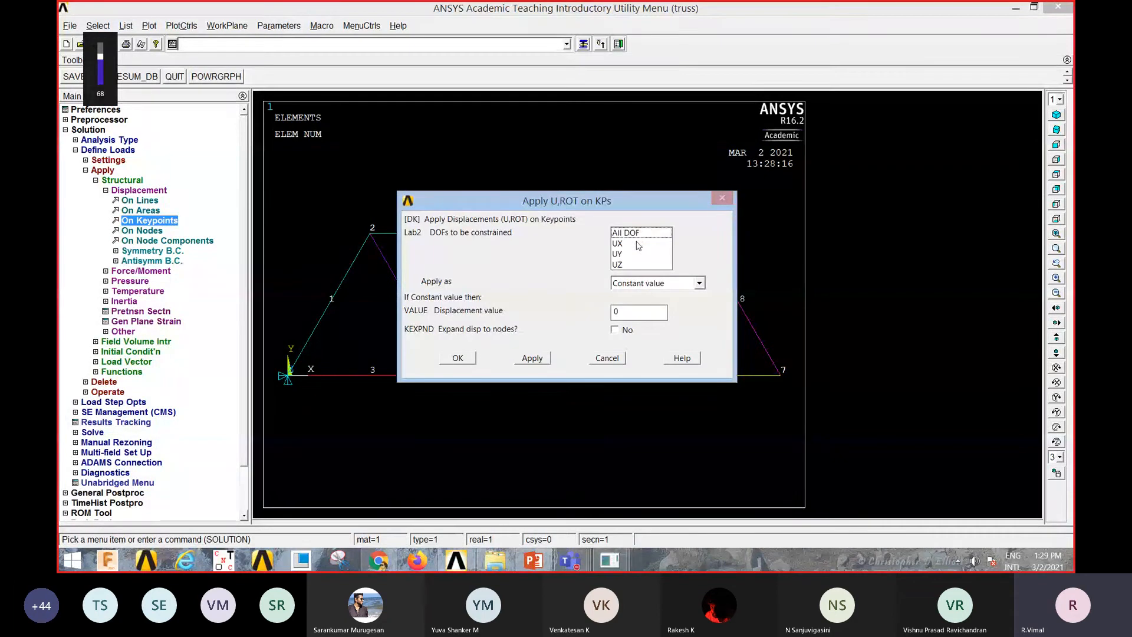
pyautogui.click(625, 254)
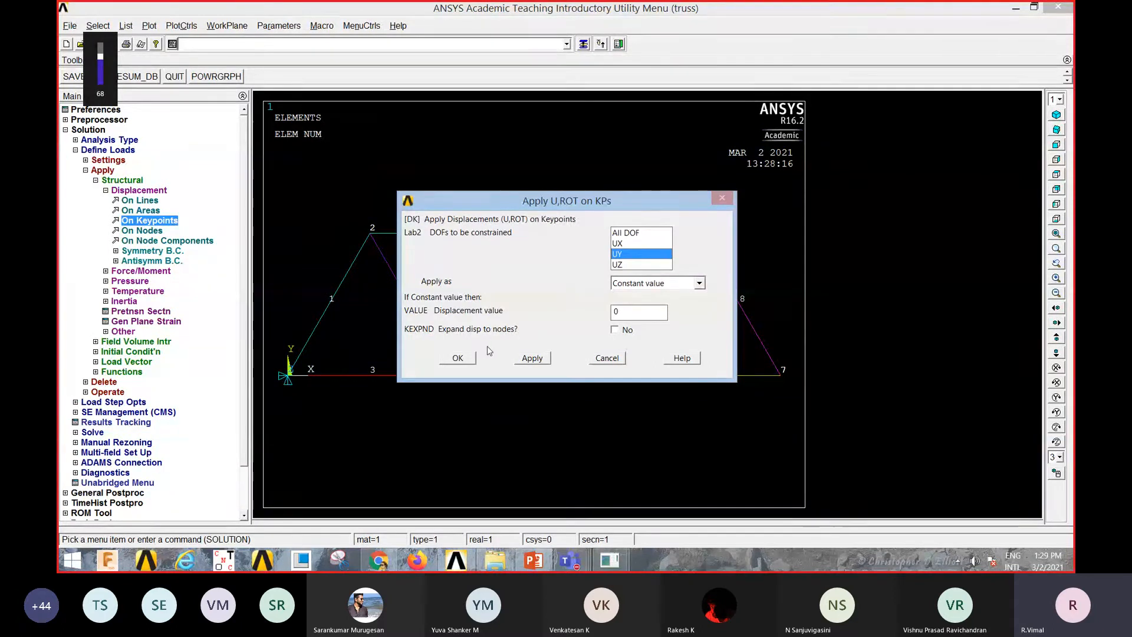
pyautogui.click(459, 358)
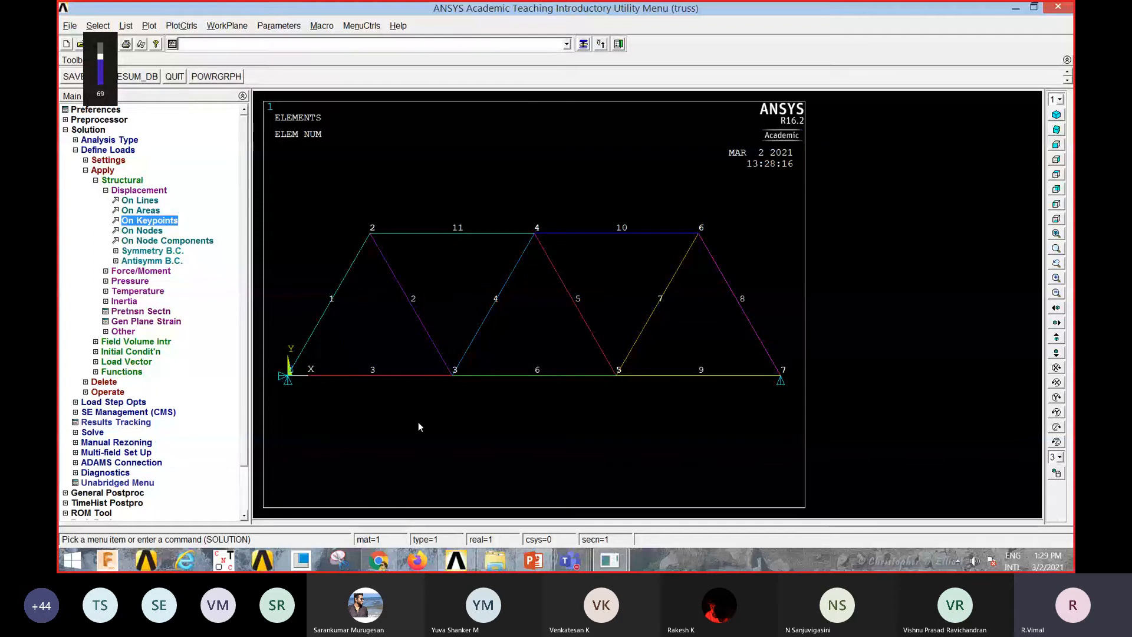
# Apply a constant FY force of -280000 on keypoint 1, checking the load against the truss problem slide in PowerPoint
pyautogui.click(101, 151)
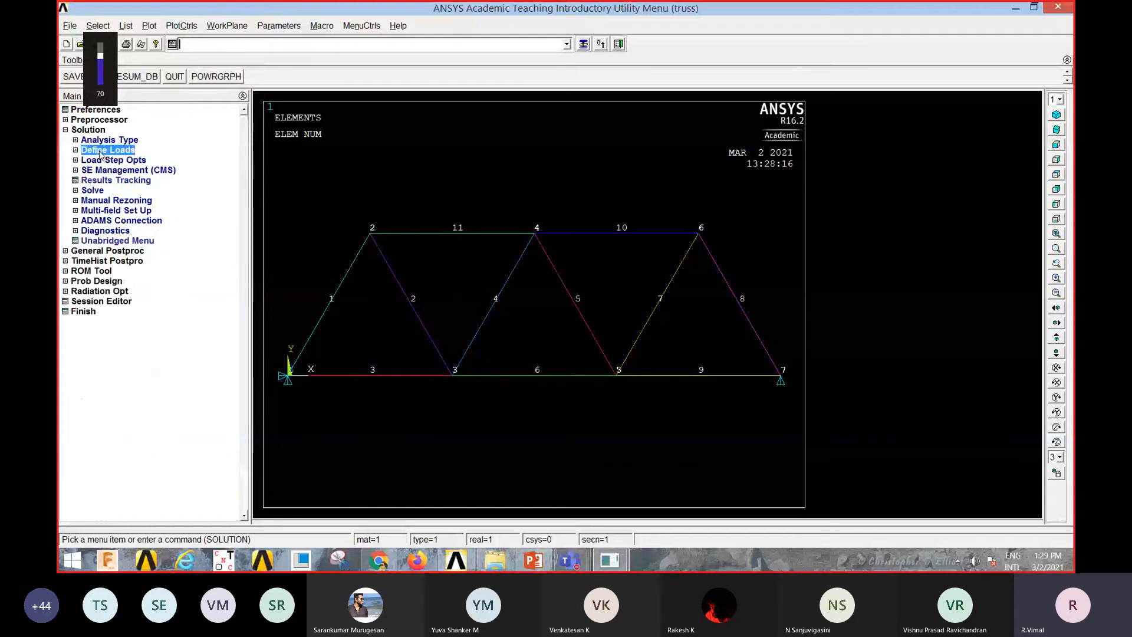
pyautogui.click(102, 151)
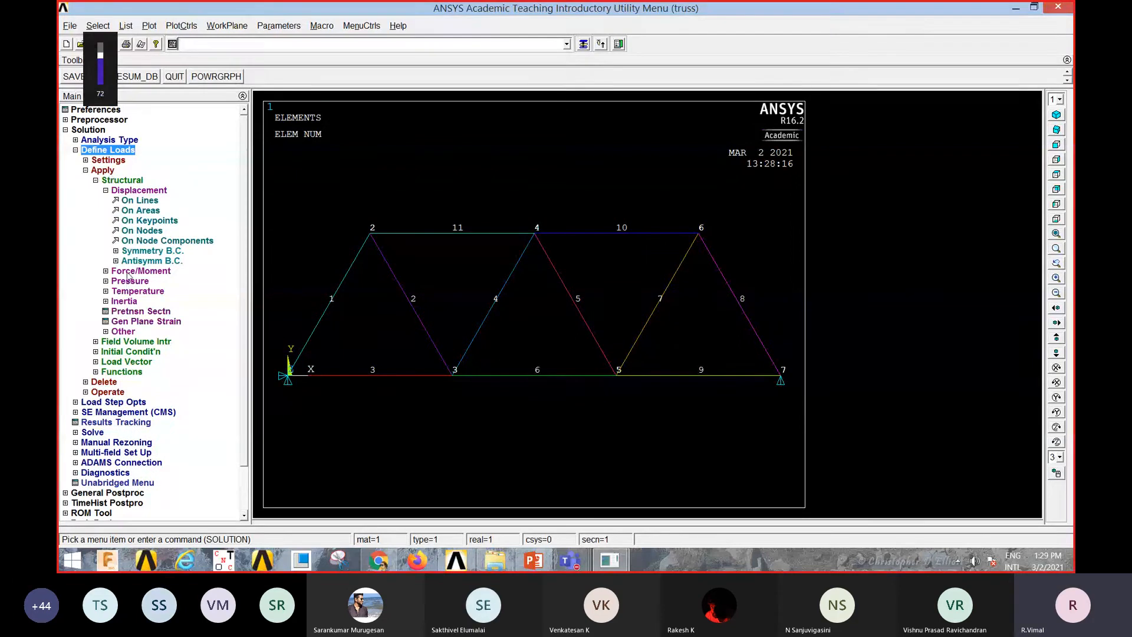
pyautogui.click(151, 271)
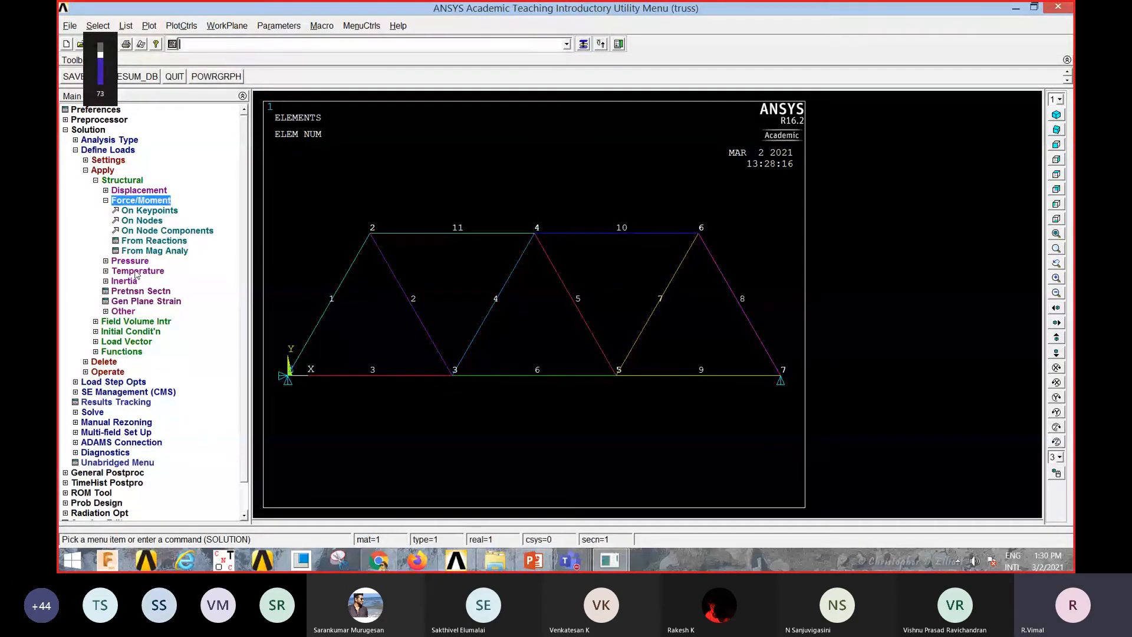
pyautogui.click(151, 211)
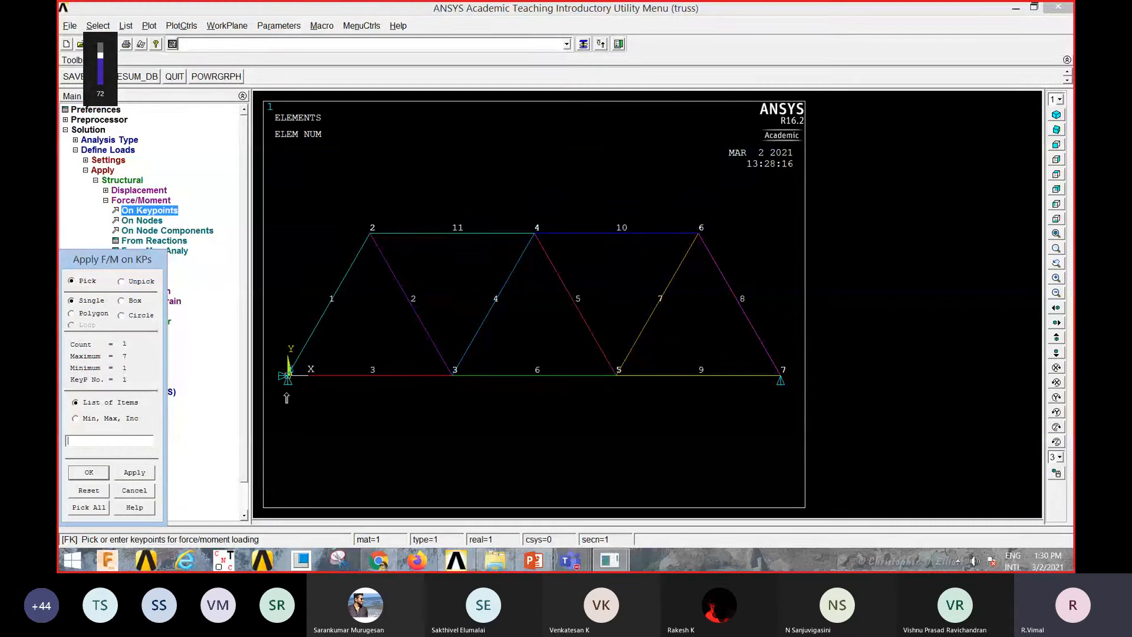
pyautogui.click(287, 398)
pyautogui.click(90, 474)
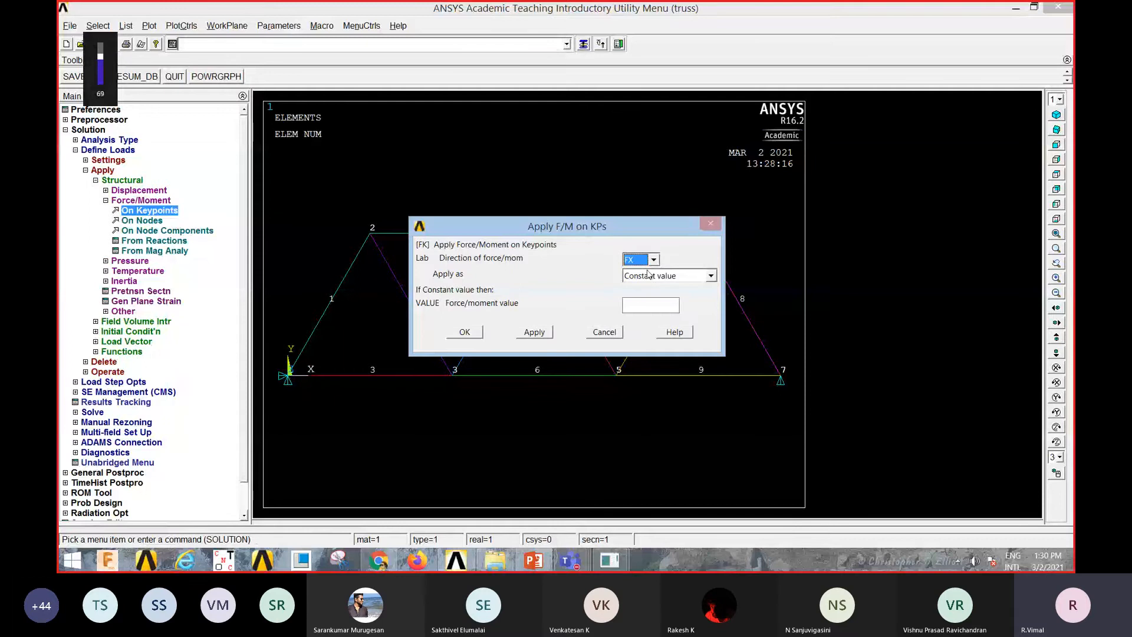
pyautogui.click(651, 260)
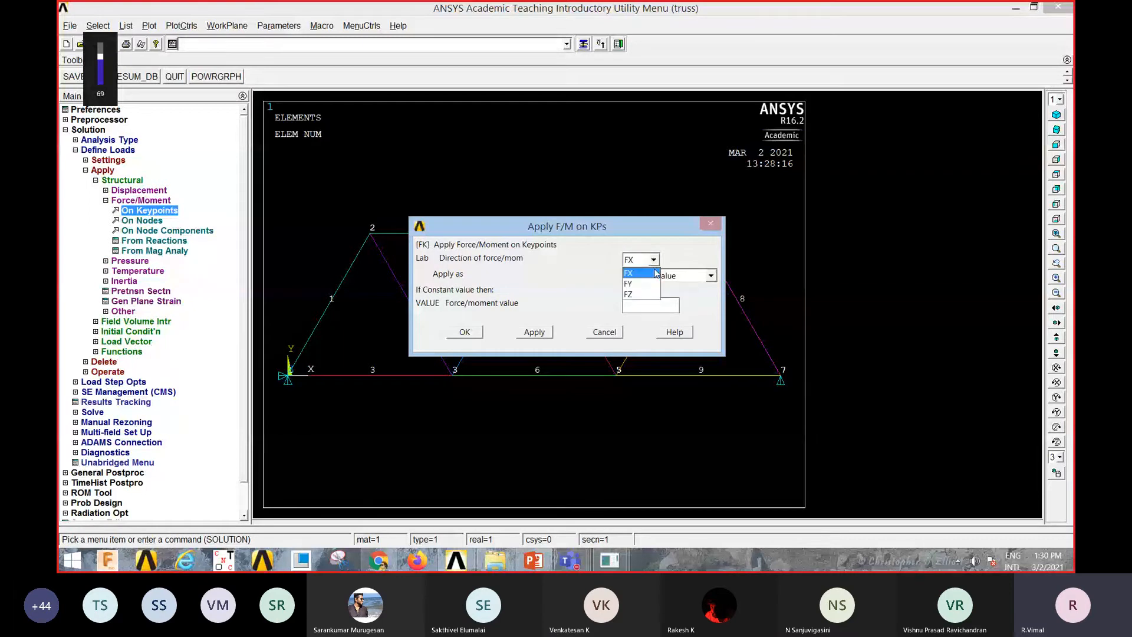
pyautogui.click(649, 287)
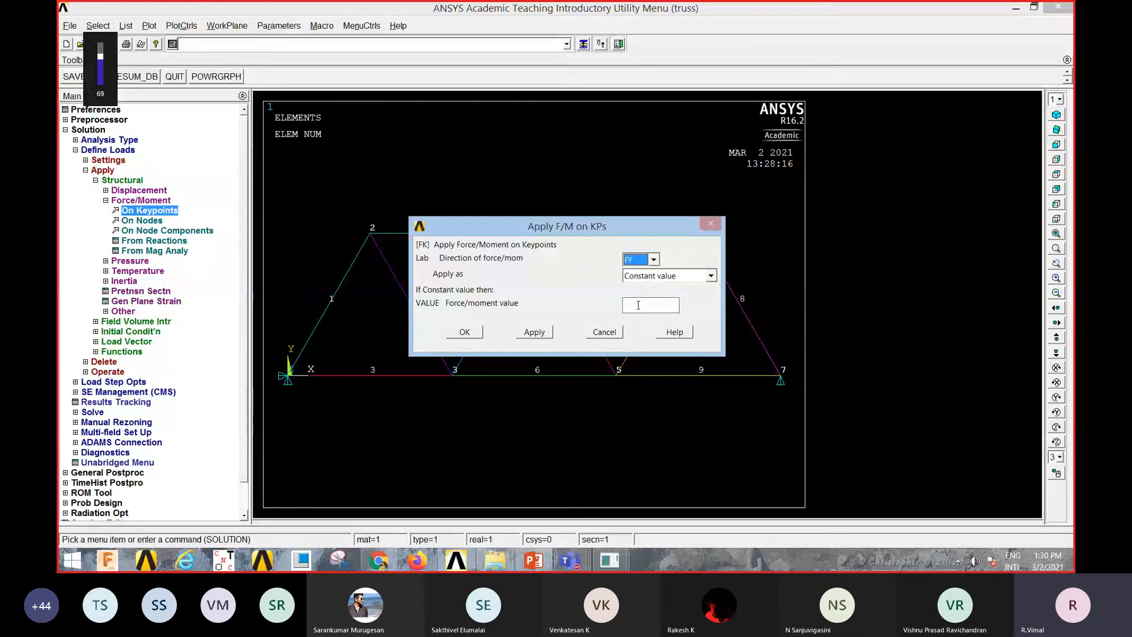
pyautogui.click(638, 305)
pyautogui.write('-280000')
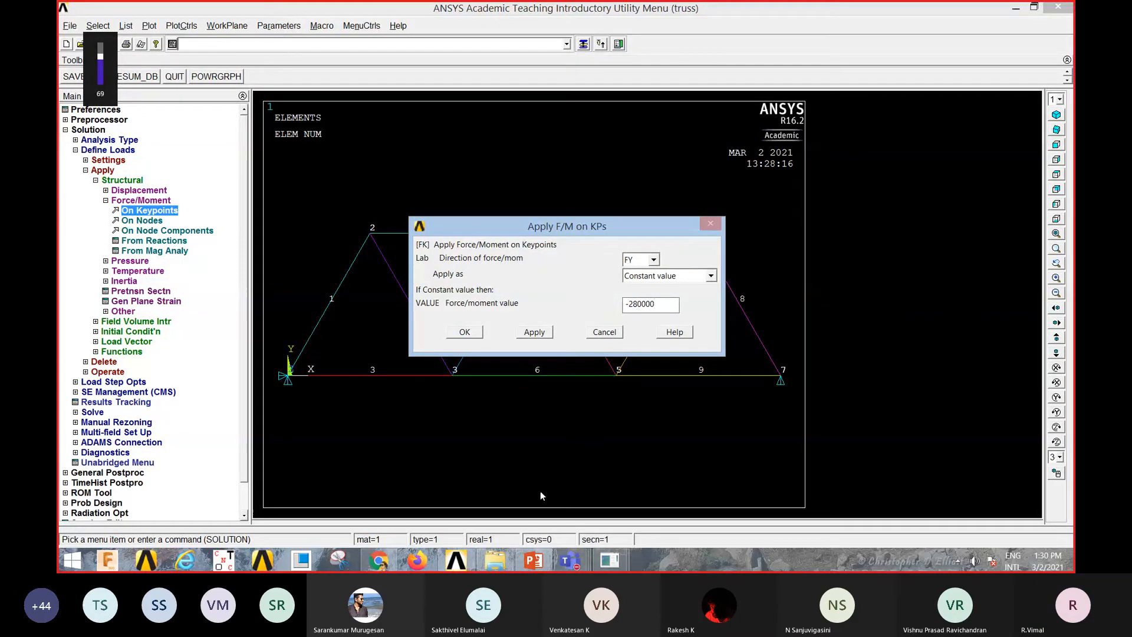
pyautogui.click(534, 560)
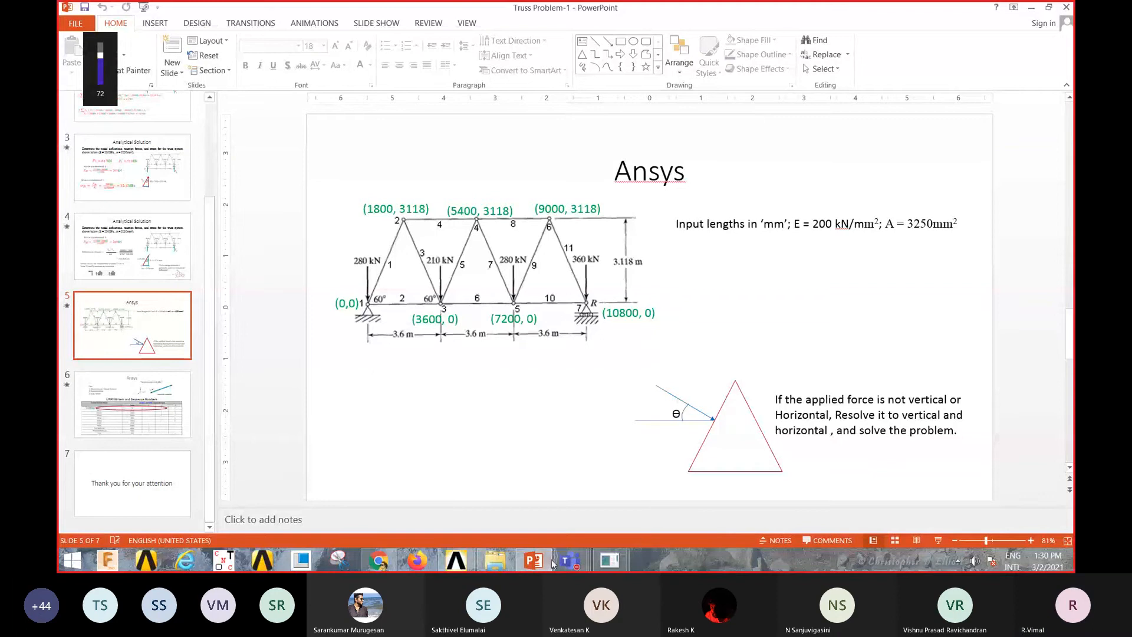
pyautogui.click(1031, 11)
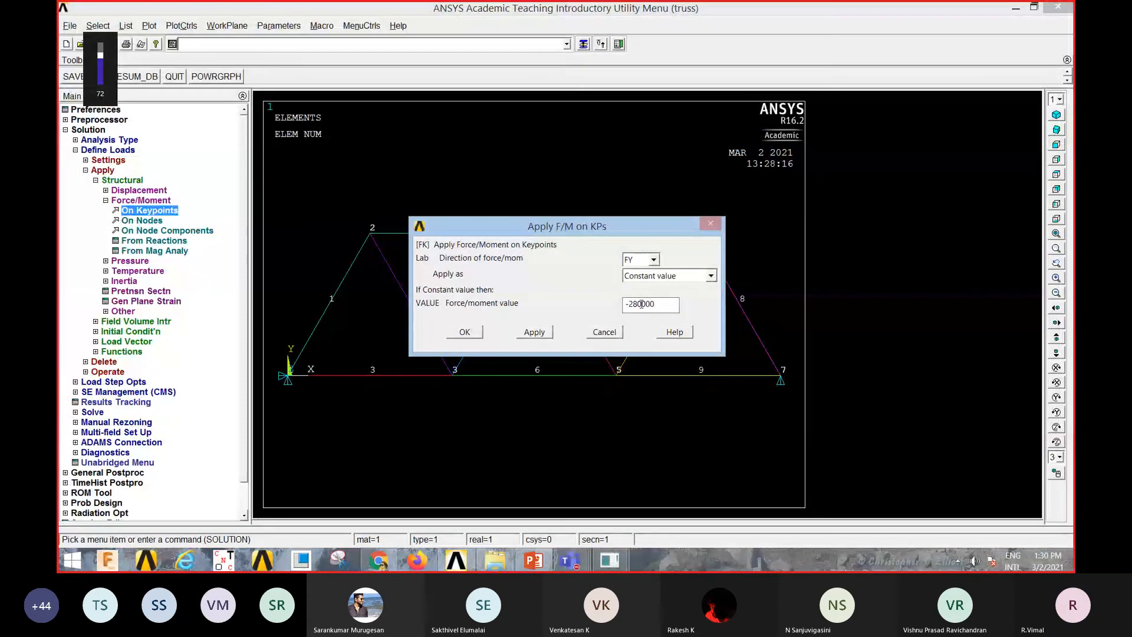
pyautogui.click(530, 333)
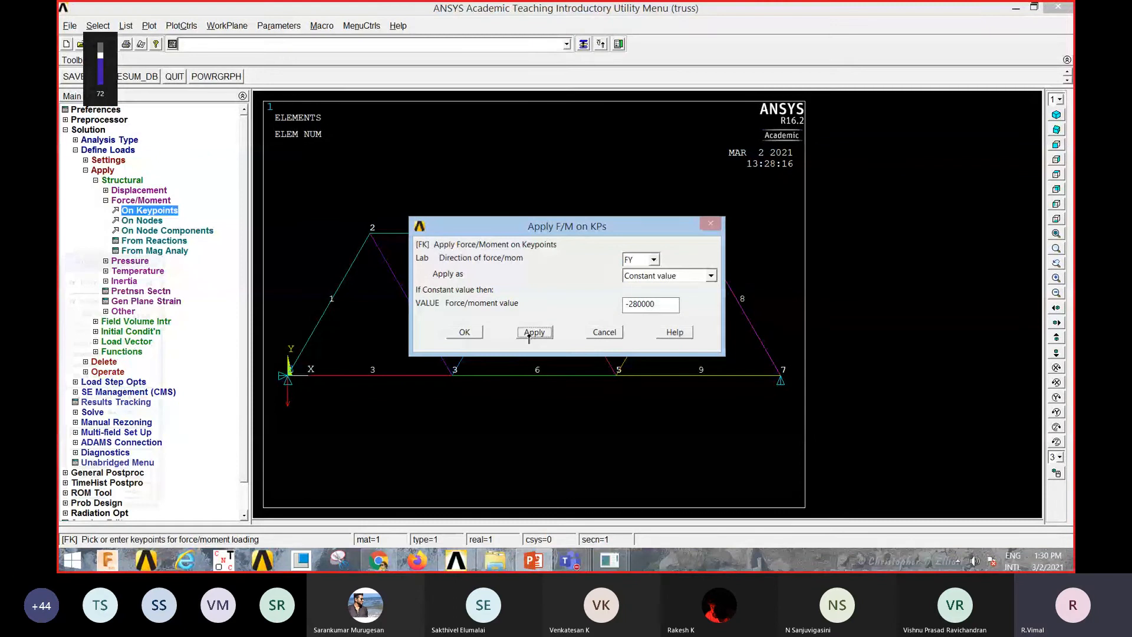
# Apply a constant FY force of -210000 on keypoint 3
pyautogui.click(450, 389)
pyautogui.click(89, 472)
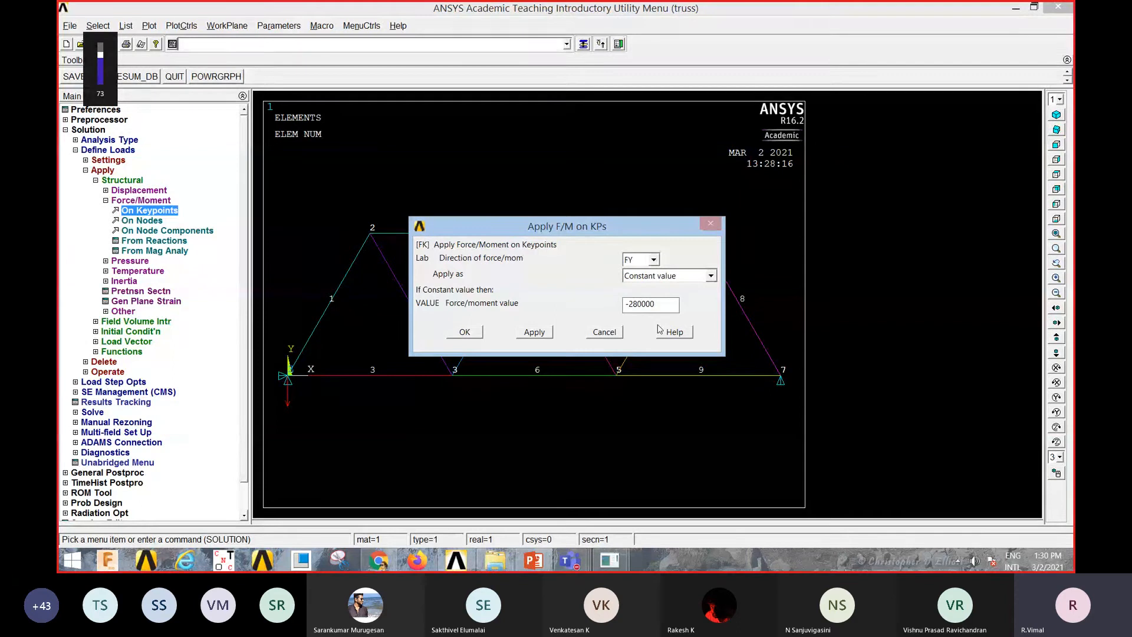
pyautogui.press('BackSpace')
pyautogui.write('1')
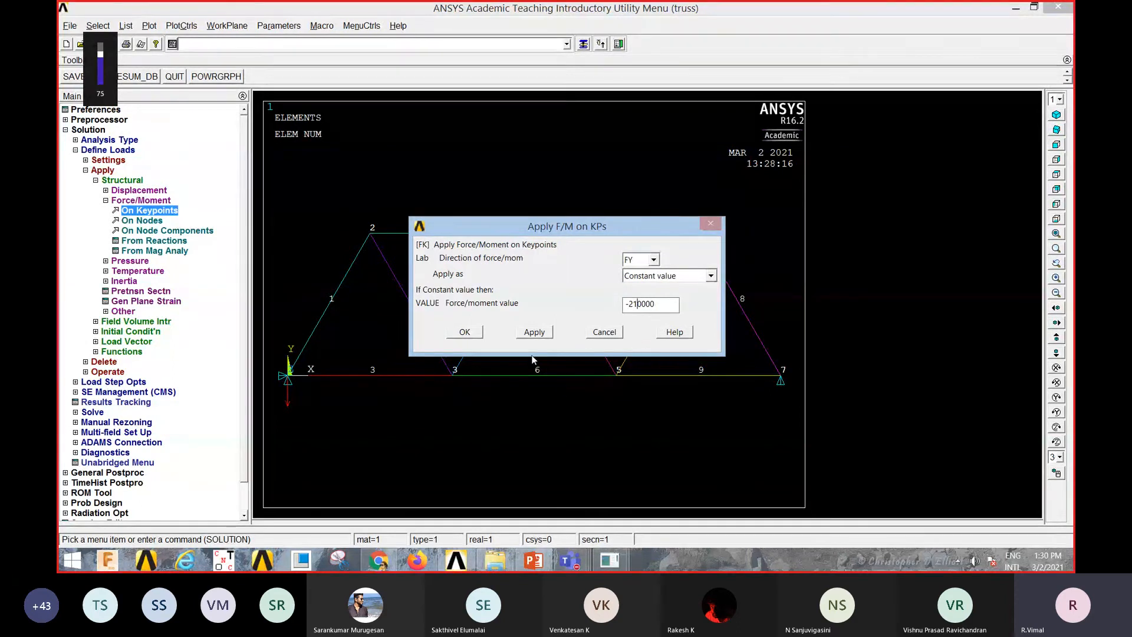
pyautogui.click(531, 334)
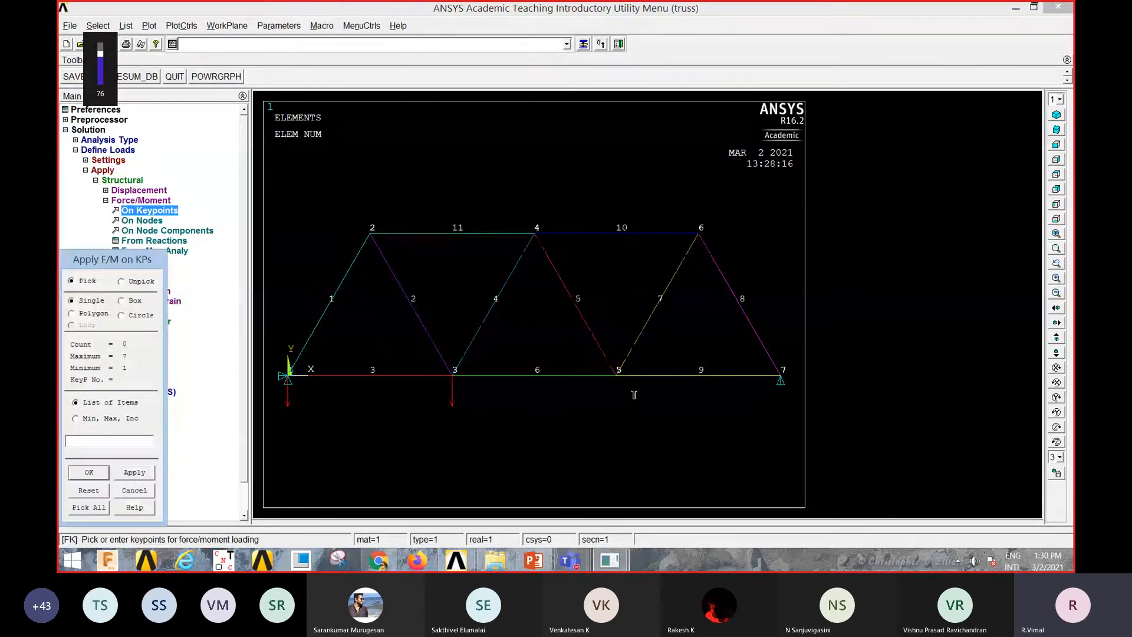
# Apply a constant FY force of -280000 on keypoint 5
pyautogui.click(614, 383)
pyautogui.click(104, 473)
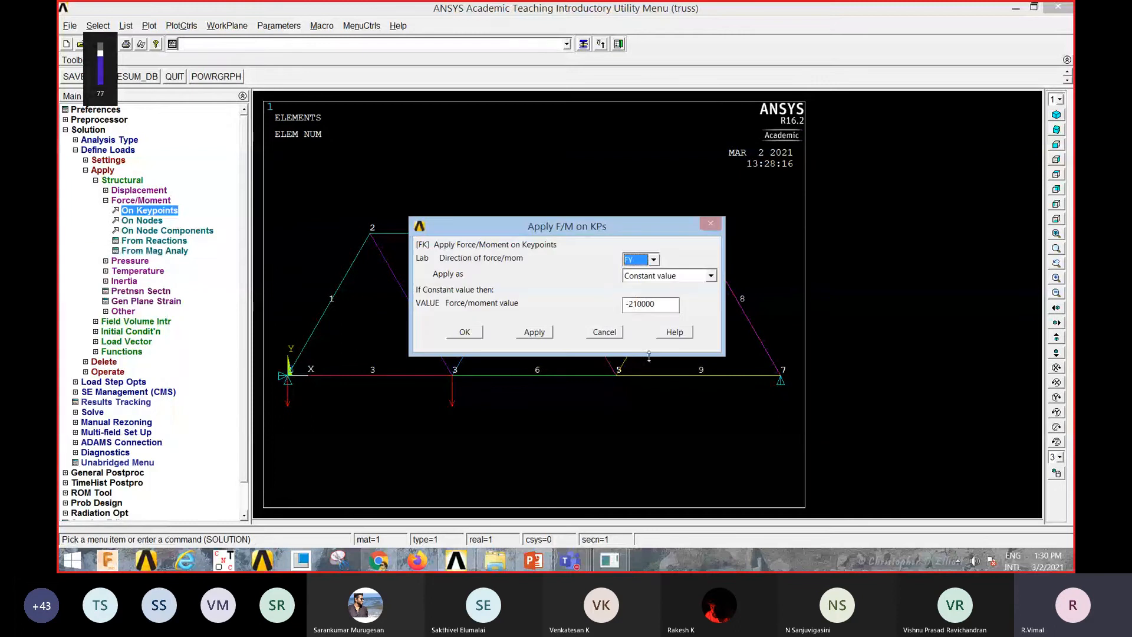
pyautogui.click(636, 303)
pyautogui.press('BackSpace')
pyautogui.write('8')
pyautogui.click(534, 331)
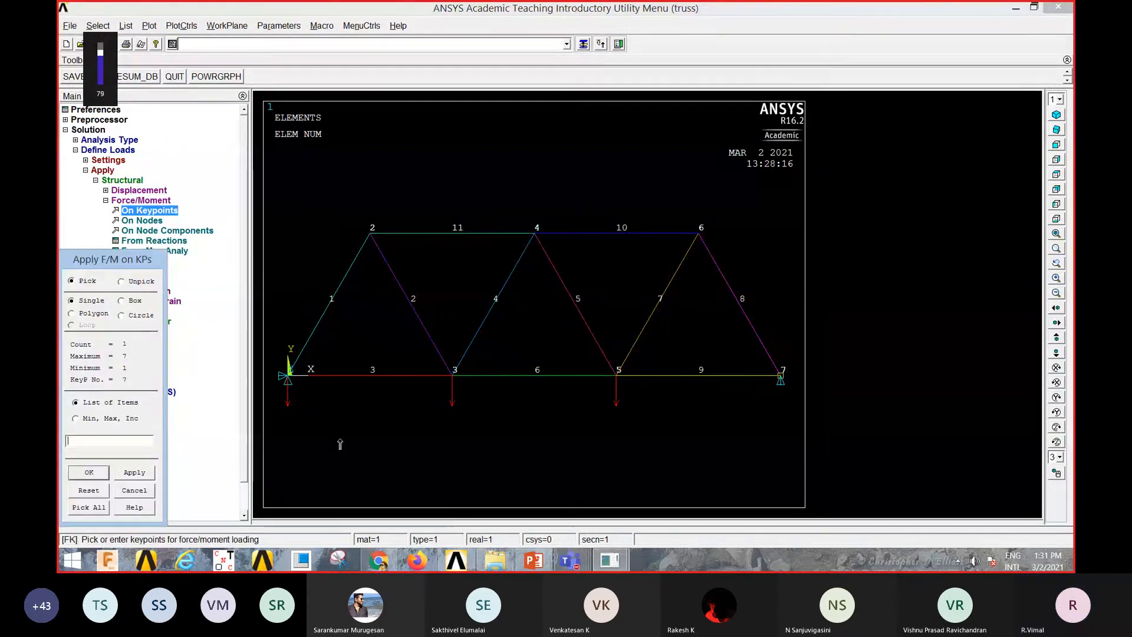
# Apply a constant FY force of -360000 on keypoint 7 and finish applying the forces
pyautogui.click(88, 472)
pyautogui.press('BackSpace')
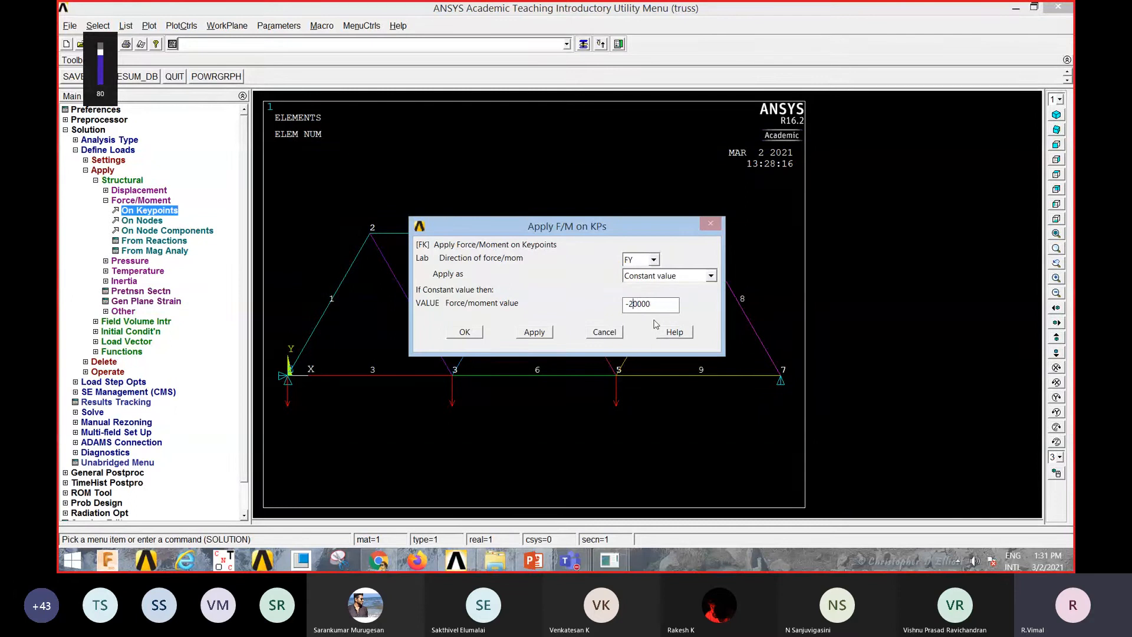
pyautogui.press('BackSpace')
pyautogui.write('36')
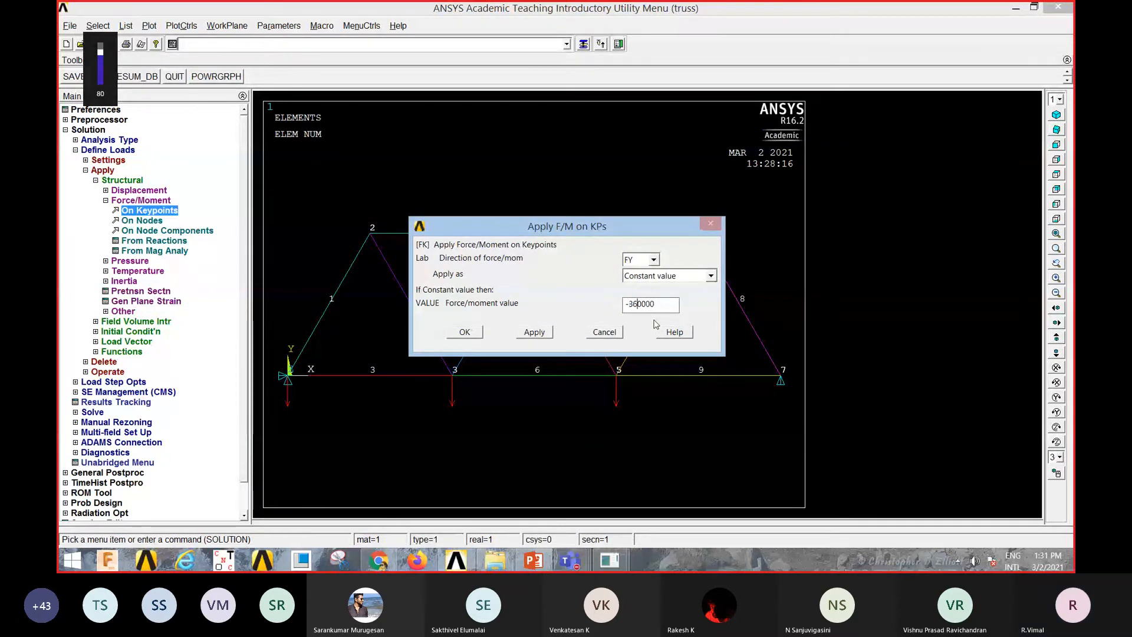
pyautogui.click(479, 332)
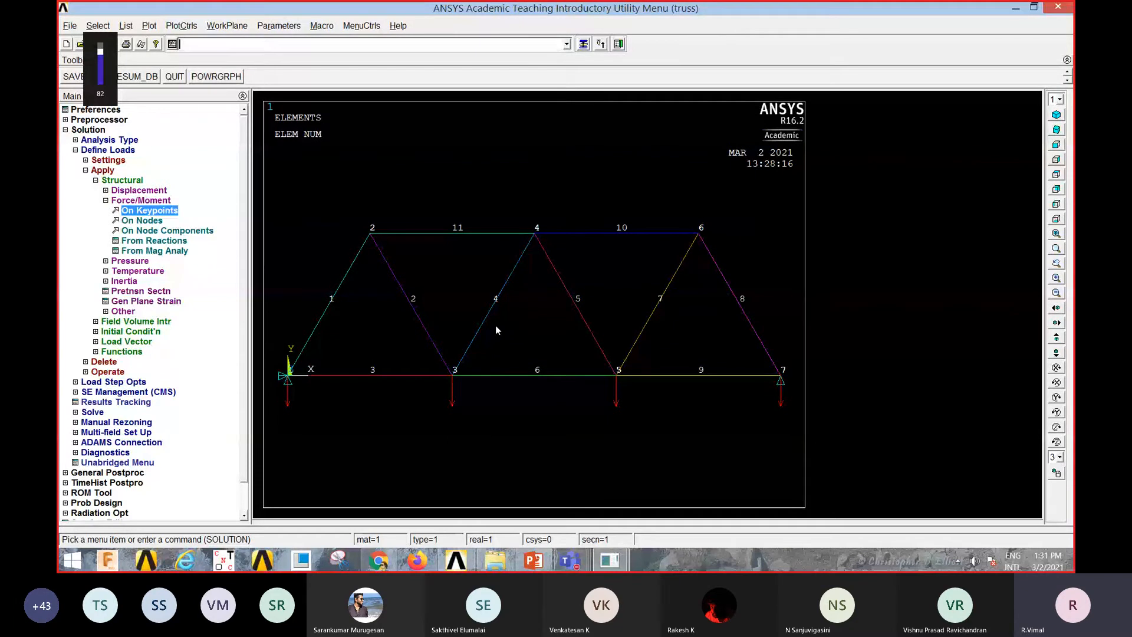
# Solve the current load step and dismiss the completion note and solution status listing
pyautogui.click(101, 414)
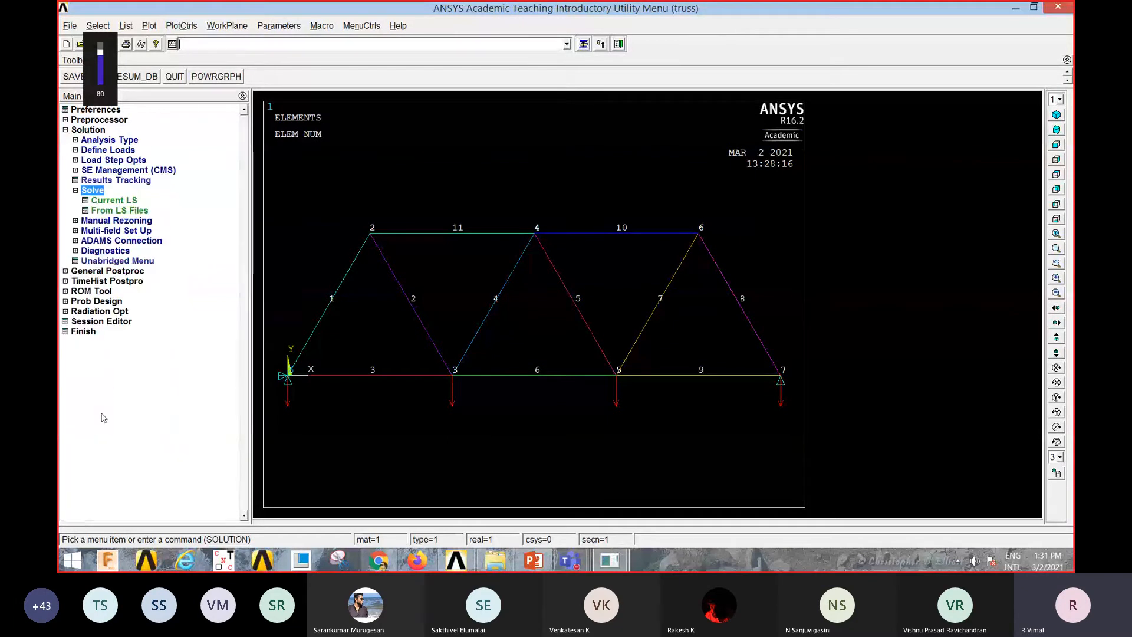
pyautogui.click(132, 203)
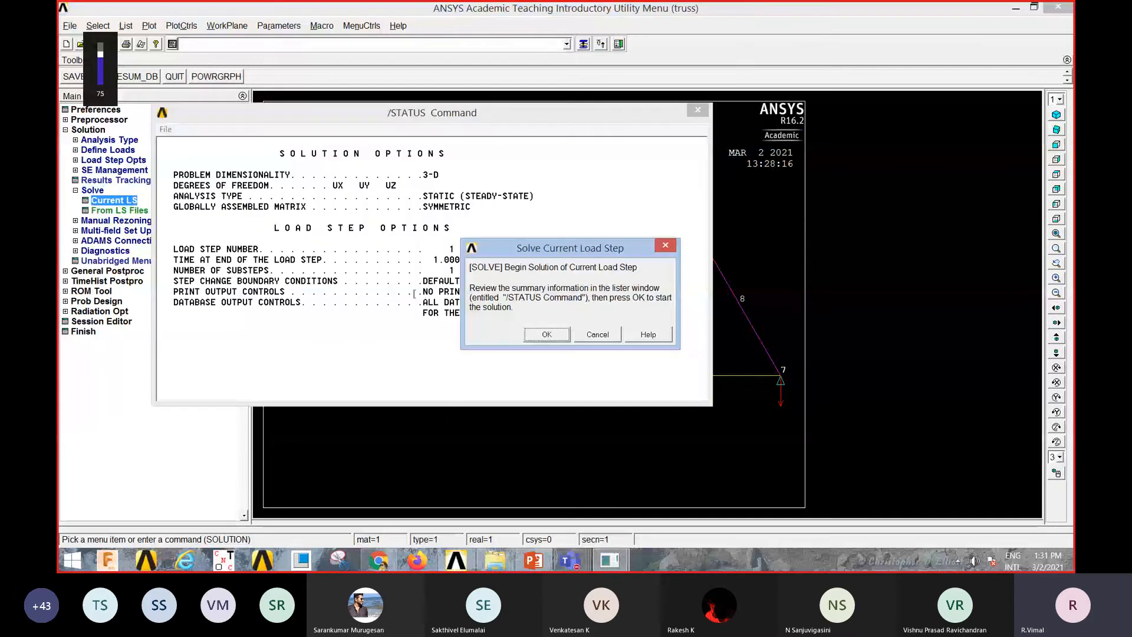
pyautogui.click(546, 334)
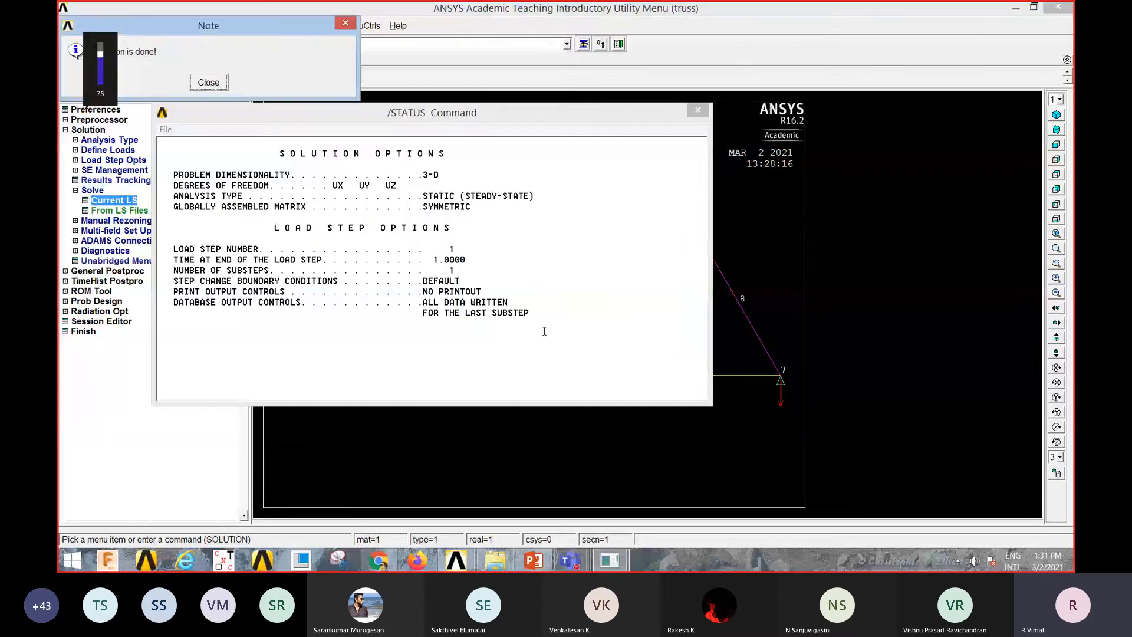
pyautogui.moveTo(194, 26); pyautogui.dragTo(262, 38)
pyautogui.click(275, 96)
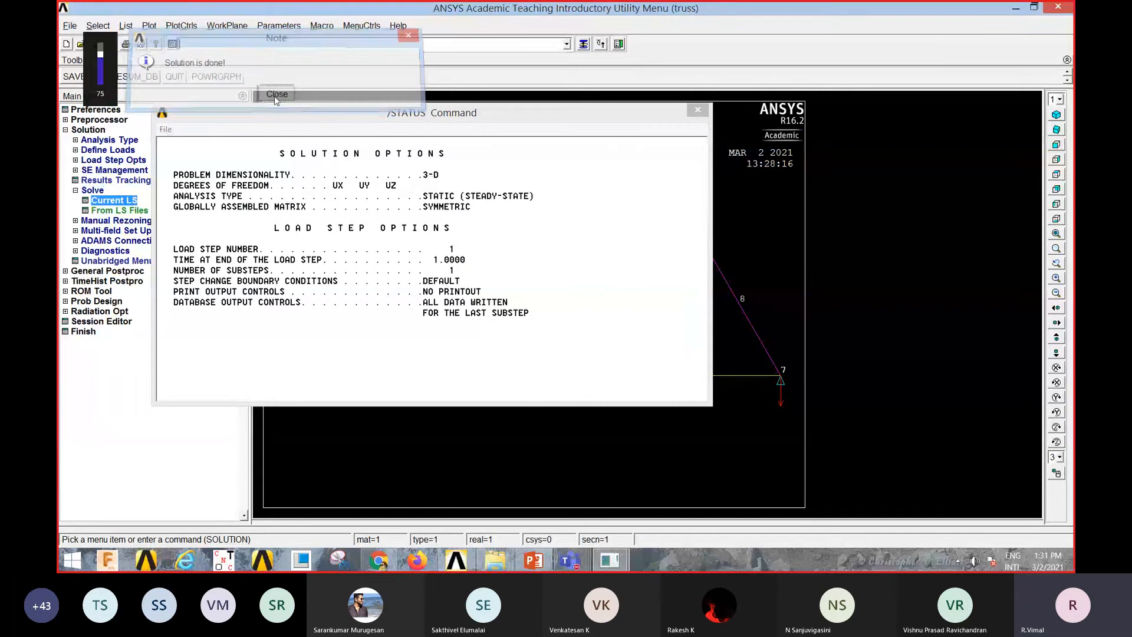
pyautogui.click(698, 111)
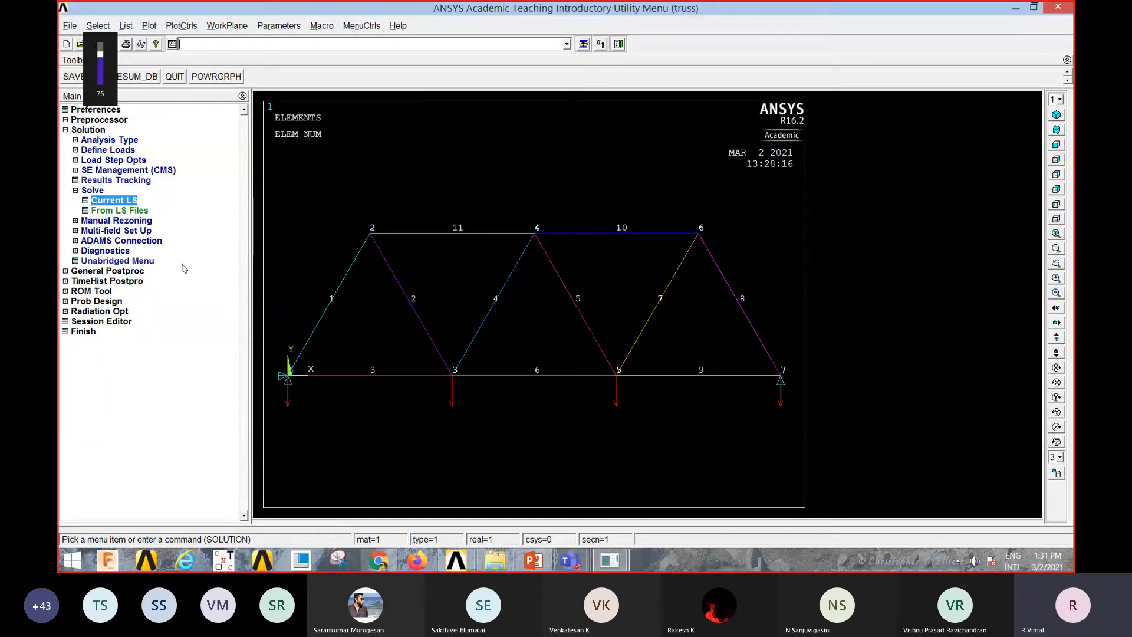
# Plot the truss's deformed shape together with the undeformed shape in the general postprocessor
pyautogui.click(102, 272)
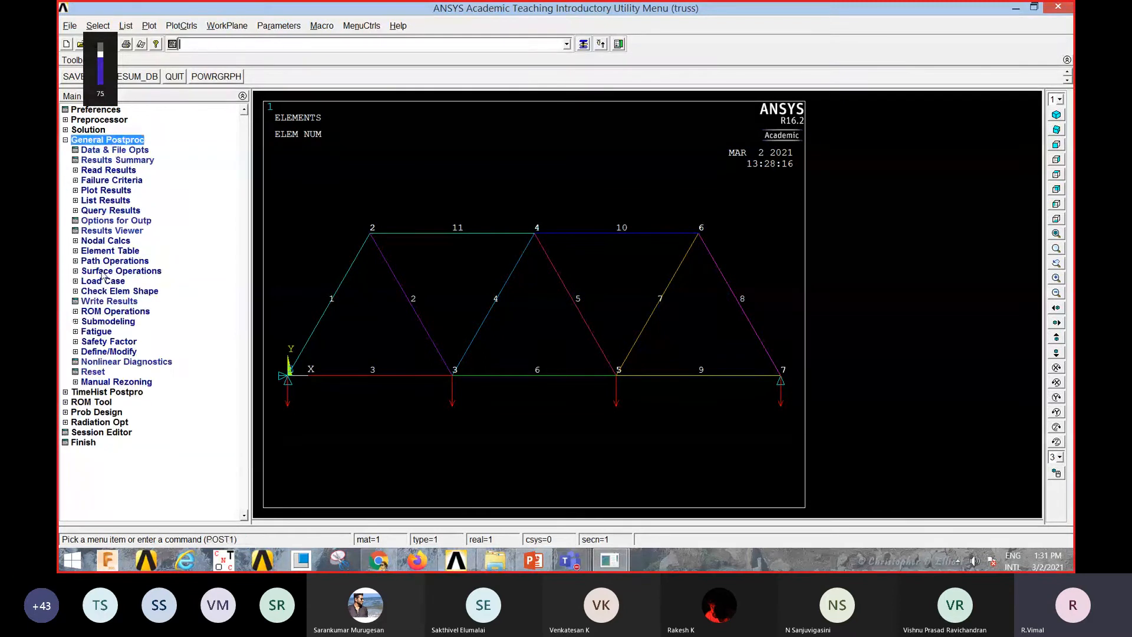
pyautogui.click(102, 192)
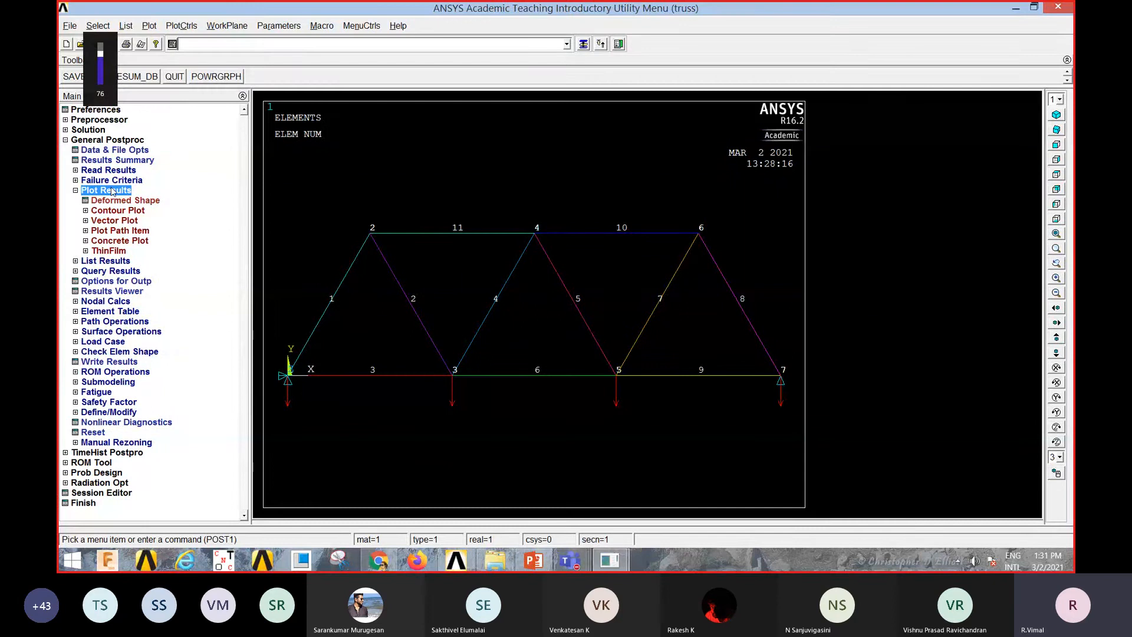
pyautogui.click(124, 201)
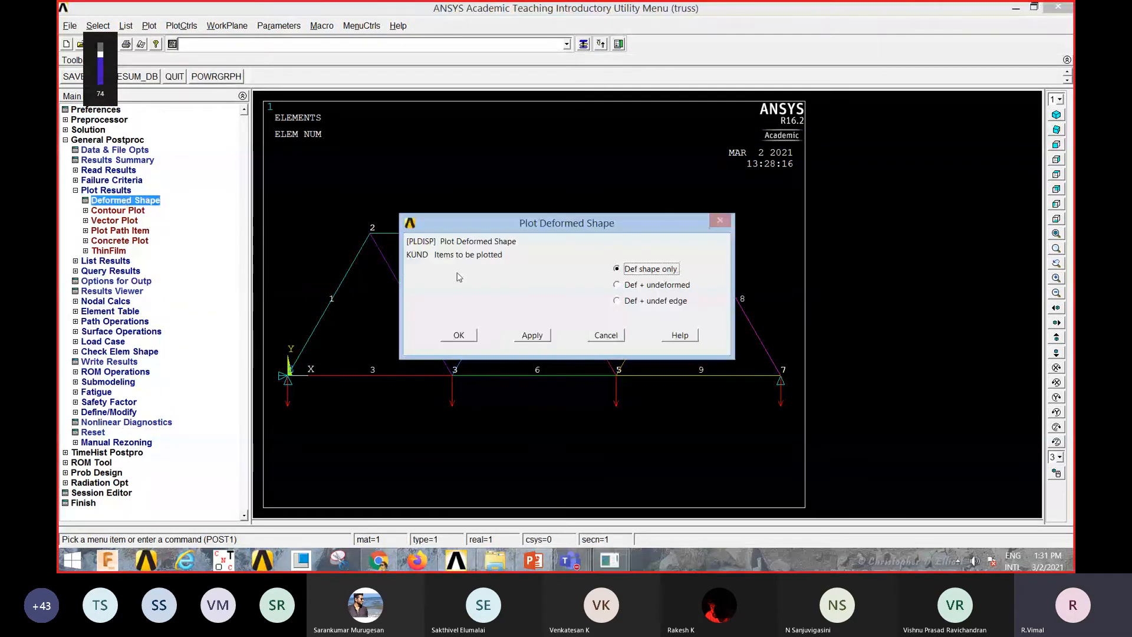
pyautogui.click(616, 285)
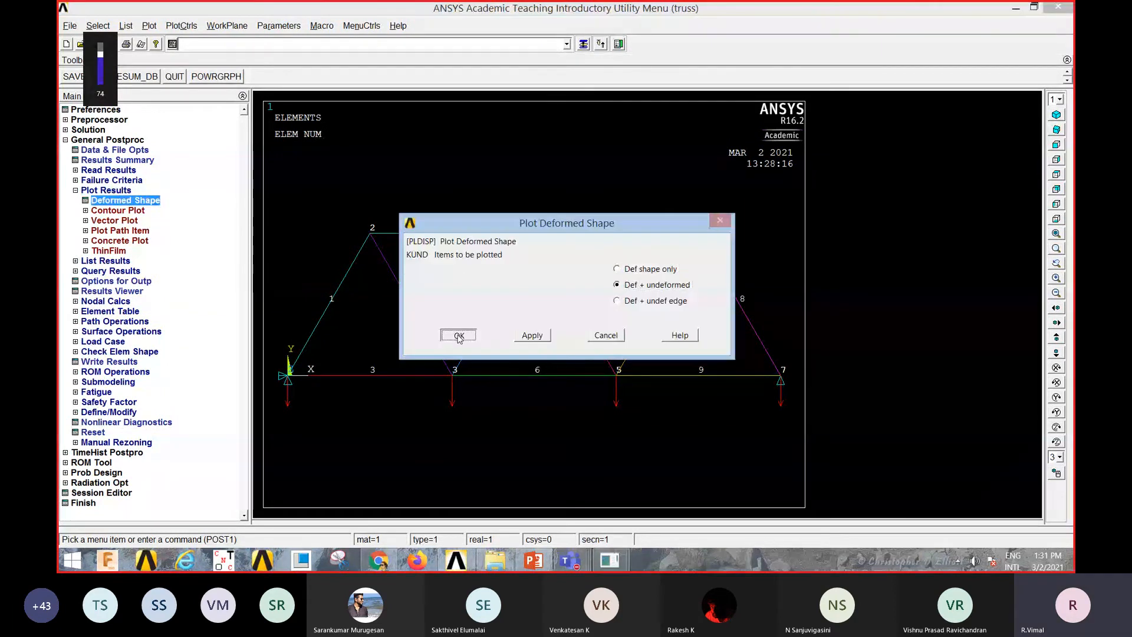
pyautogui.click(459, 335)
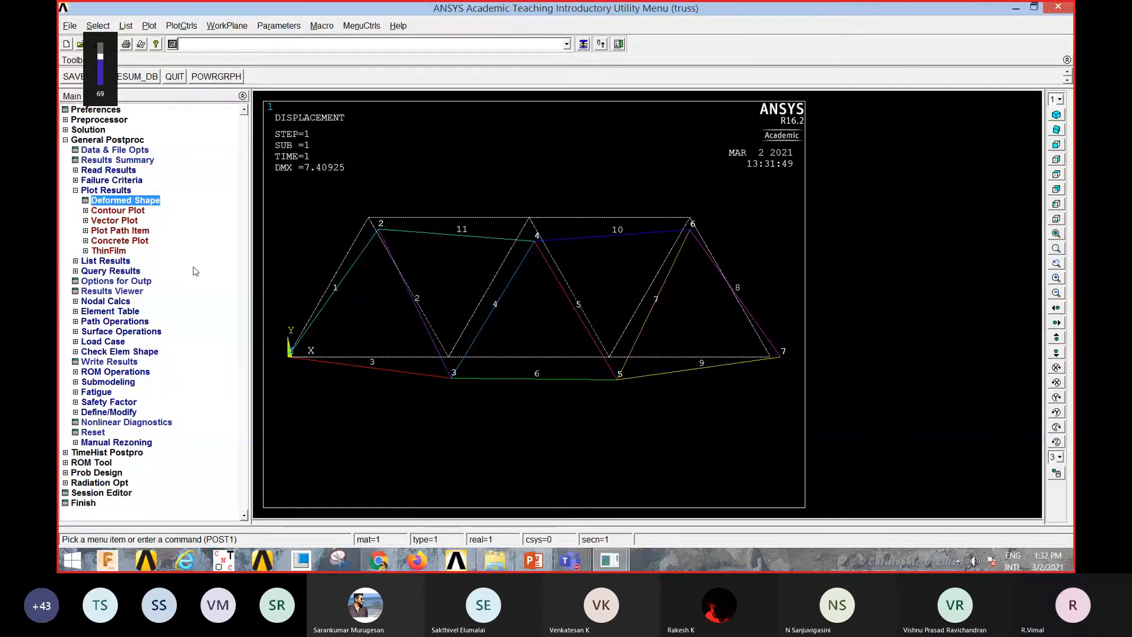
# List the nodal DOF solution for the displacement vector sum, review the deflections beside the deformed plot and close the listing
pyautogui.click(108, 261)
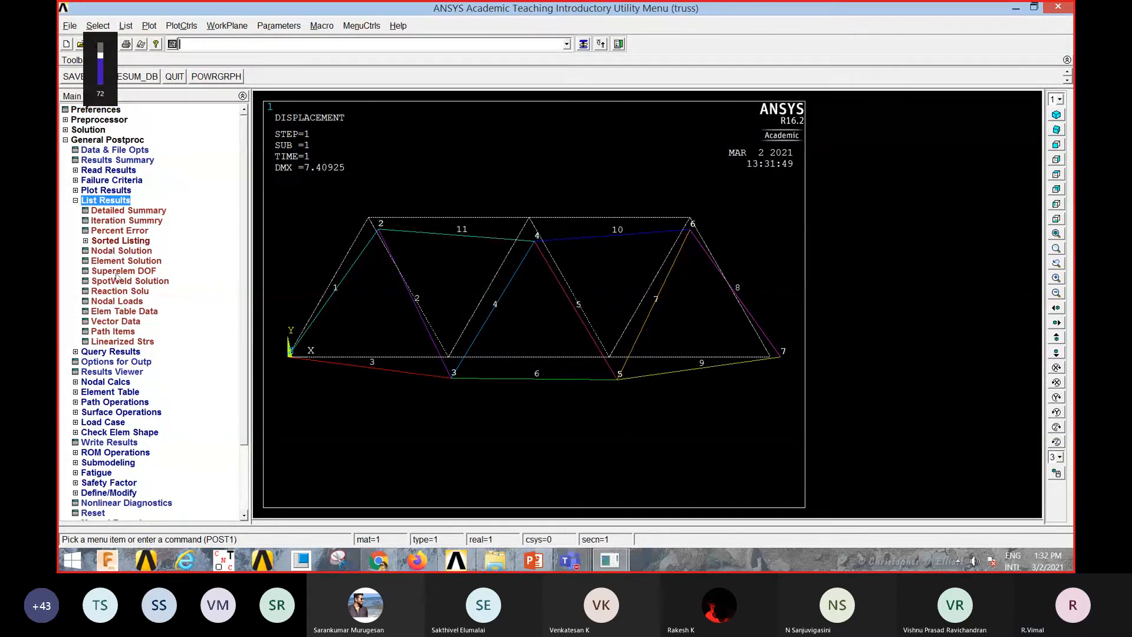
pyautogui.click(116, 250)
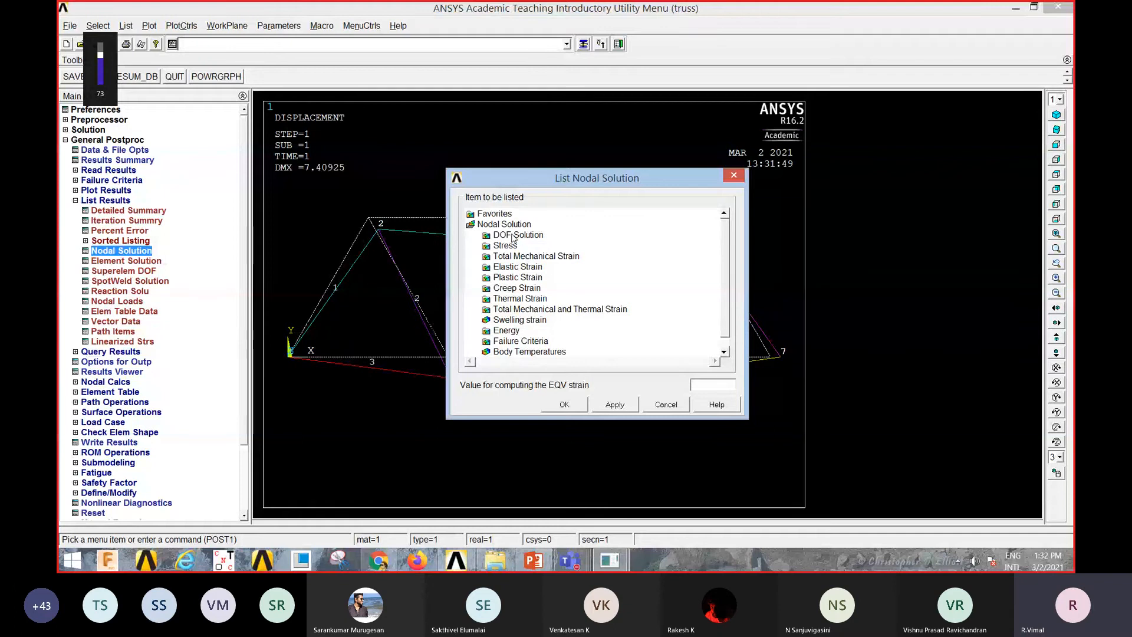
pyautogui.click(514, 236)
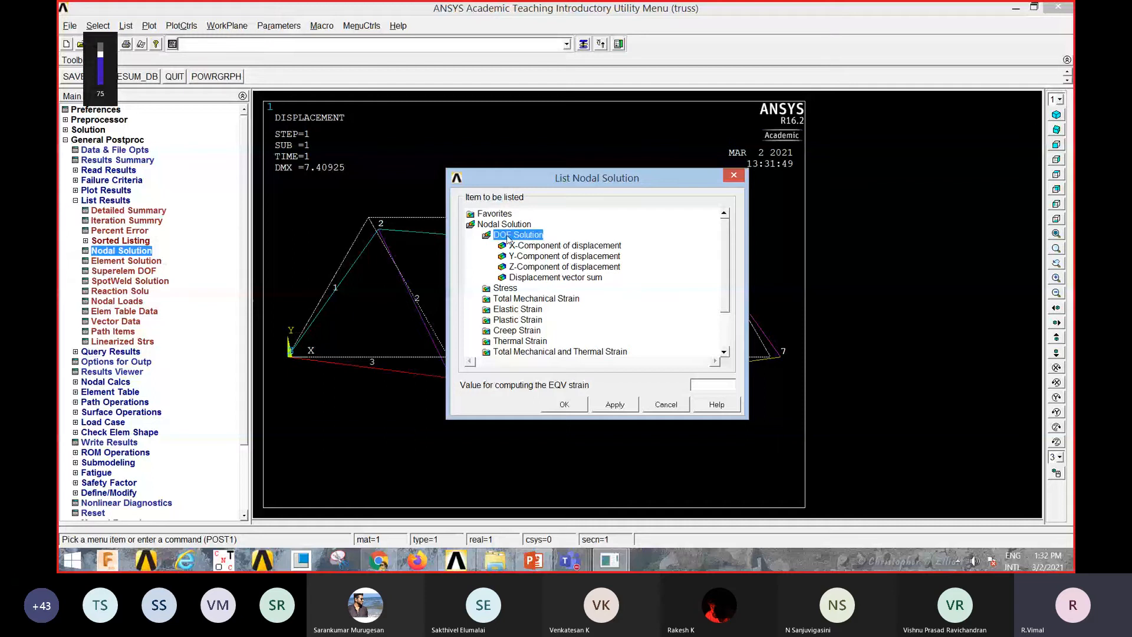
pyautogui.click(576, 278)
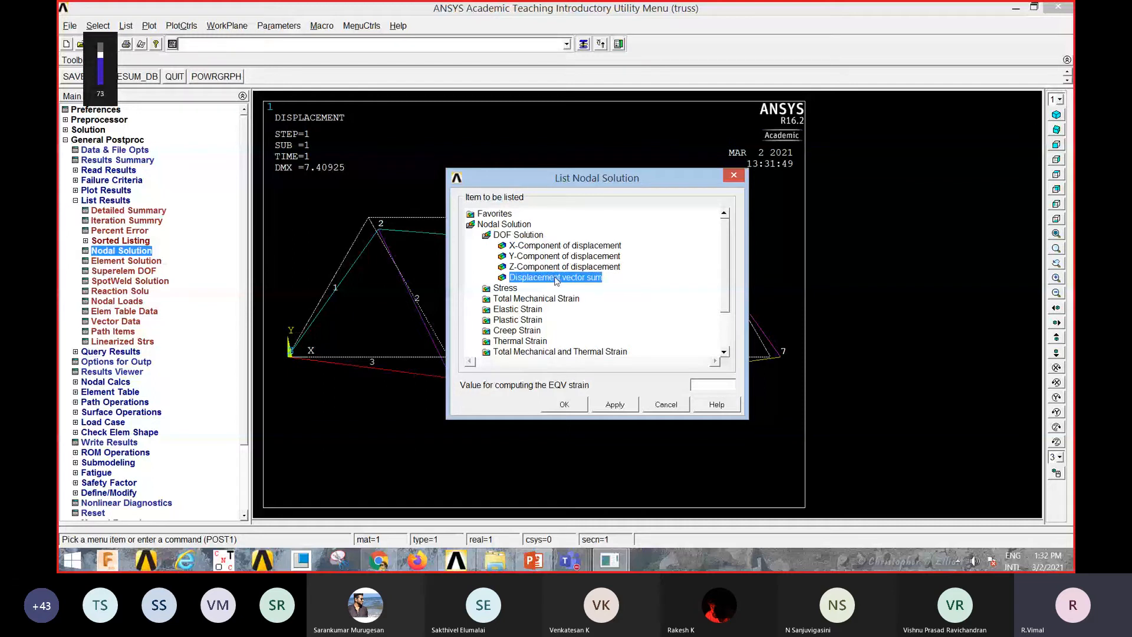
pyautogui.click(564, 405)
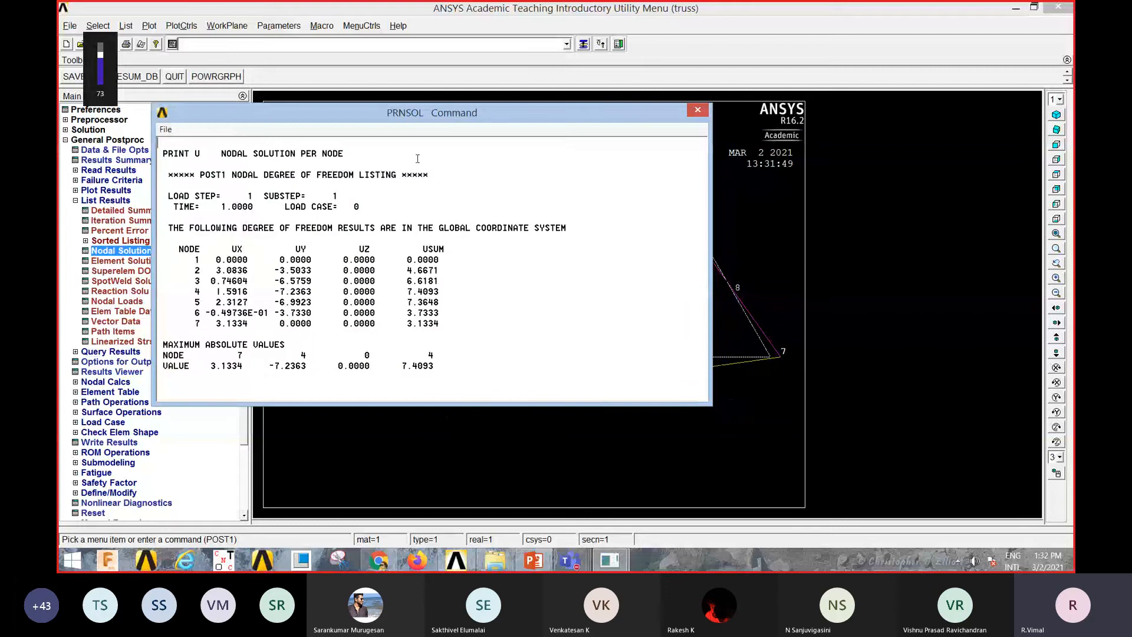
pyautogui.moveTo(395, 121); pyautogui.dragTo(984, 128)
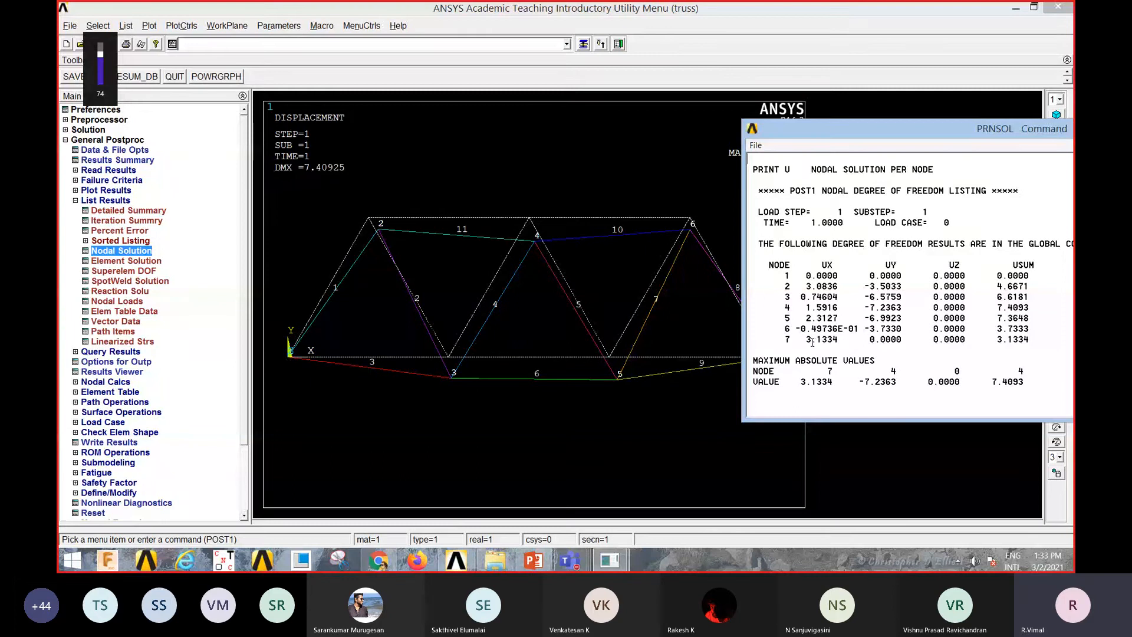
pyautogui.moveTo(920, 129); pyautogui.dragTo(665, 131)
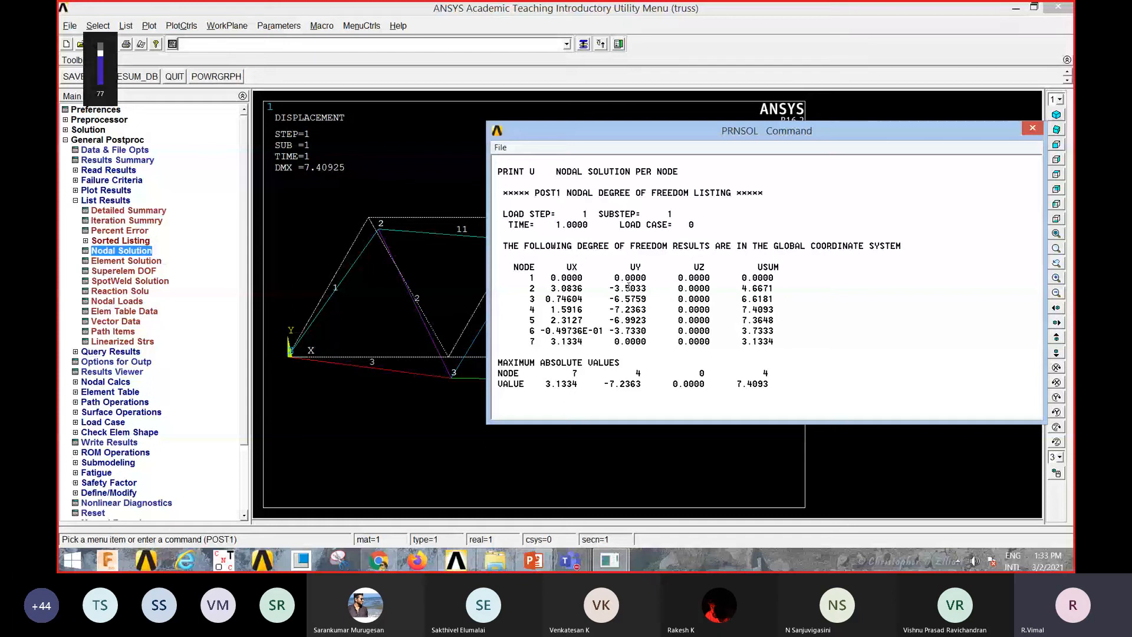
pyautogui.click(500, 147)
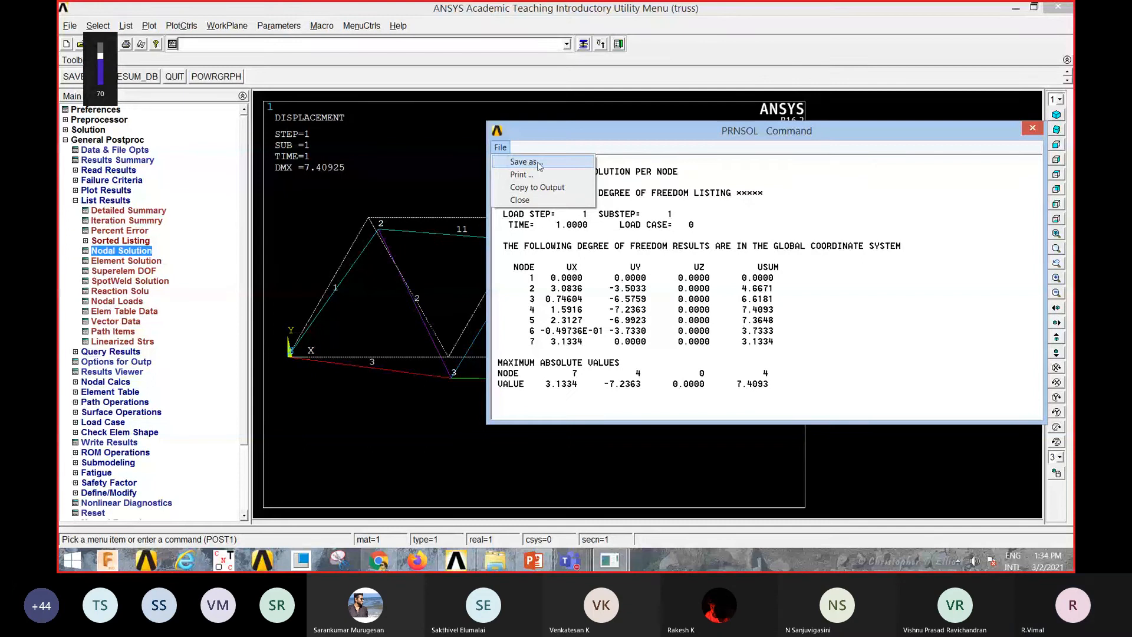
pyautogui.click(1037, 129)
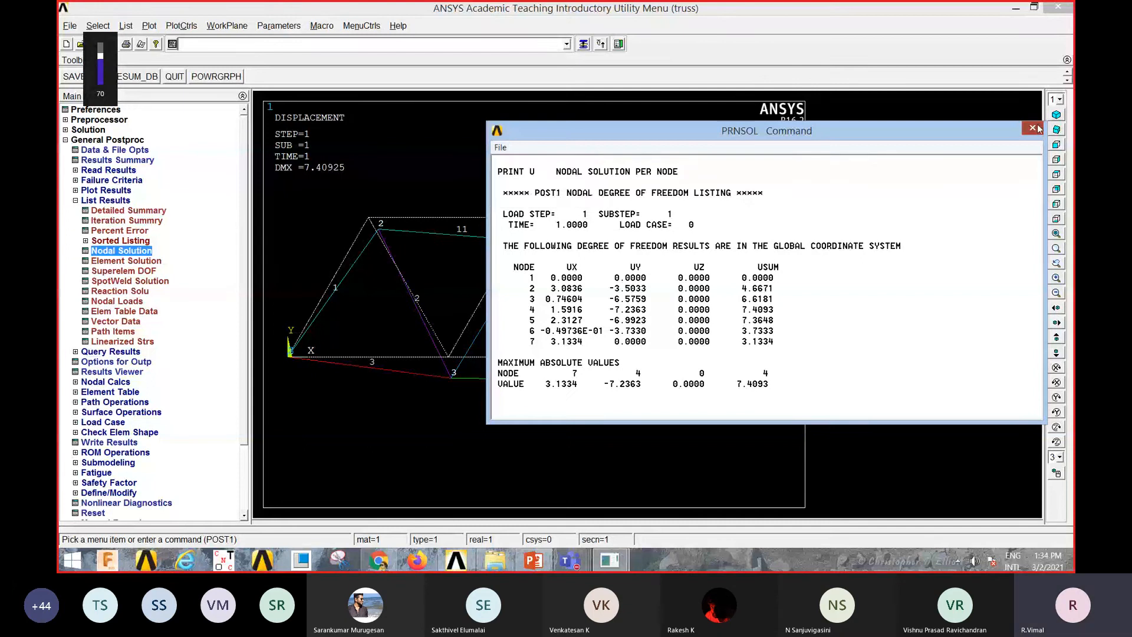
pyautogui.click(1037, 129)
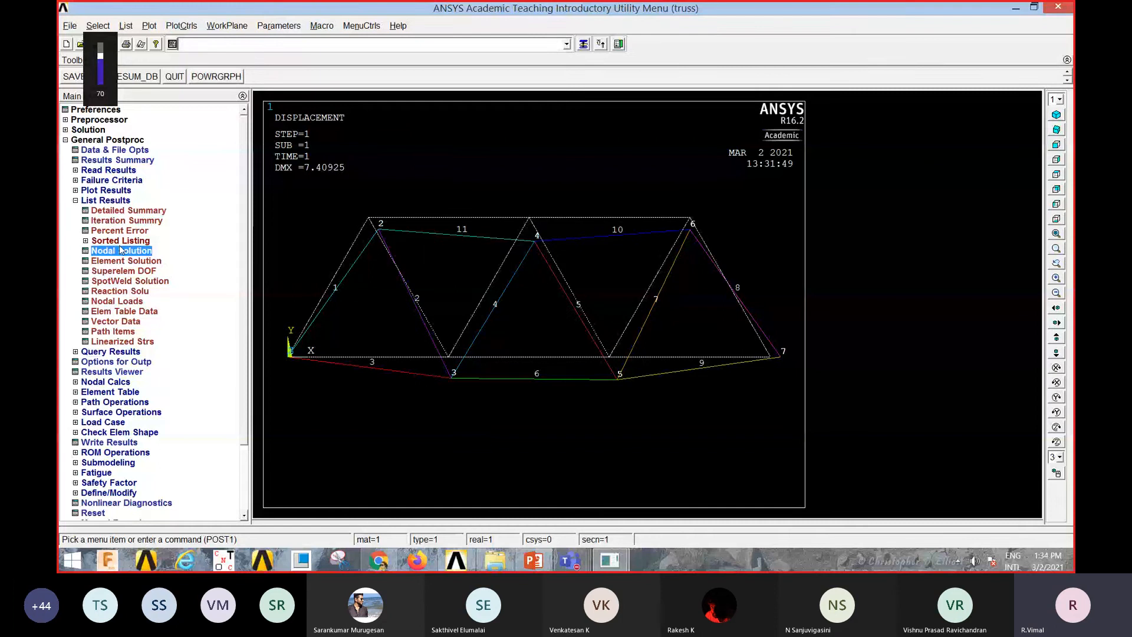
# List the reaction solution for all structural forces and examine the FY reactions at the supports
pyautogui.click(109, 292)
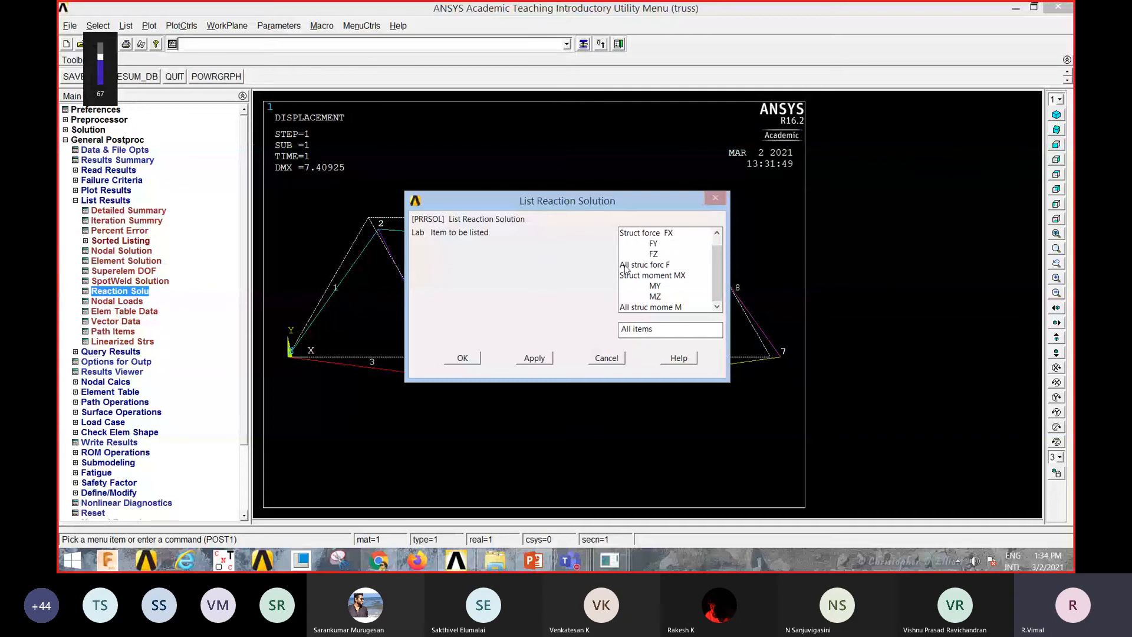
pyautogui.click(645, 265)
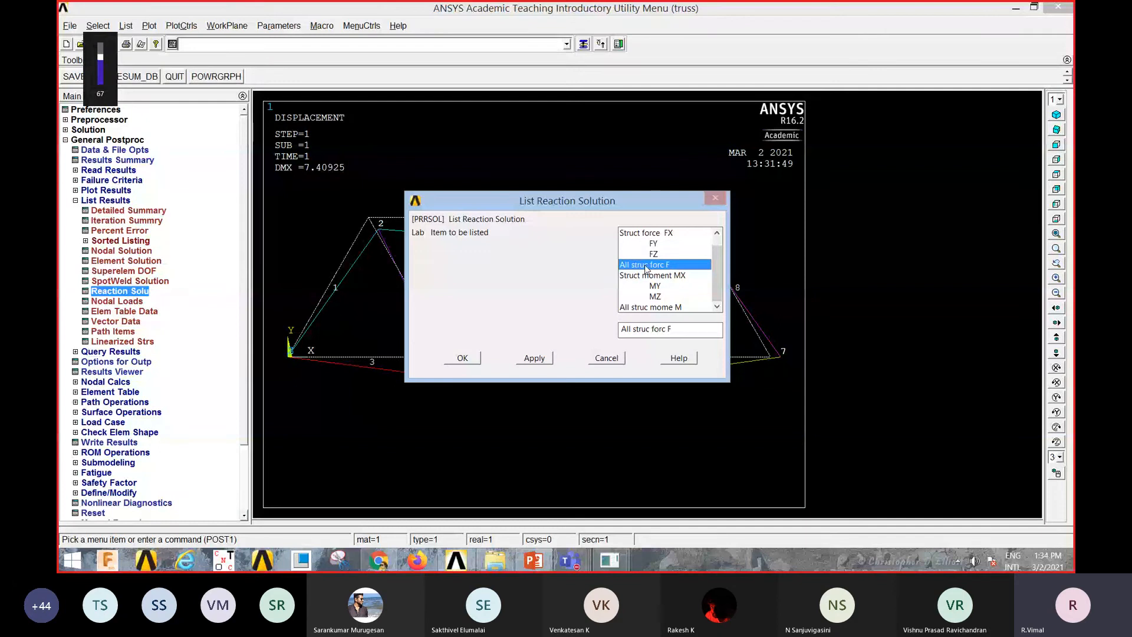
pyautogui.click(466, 358)
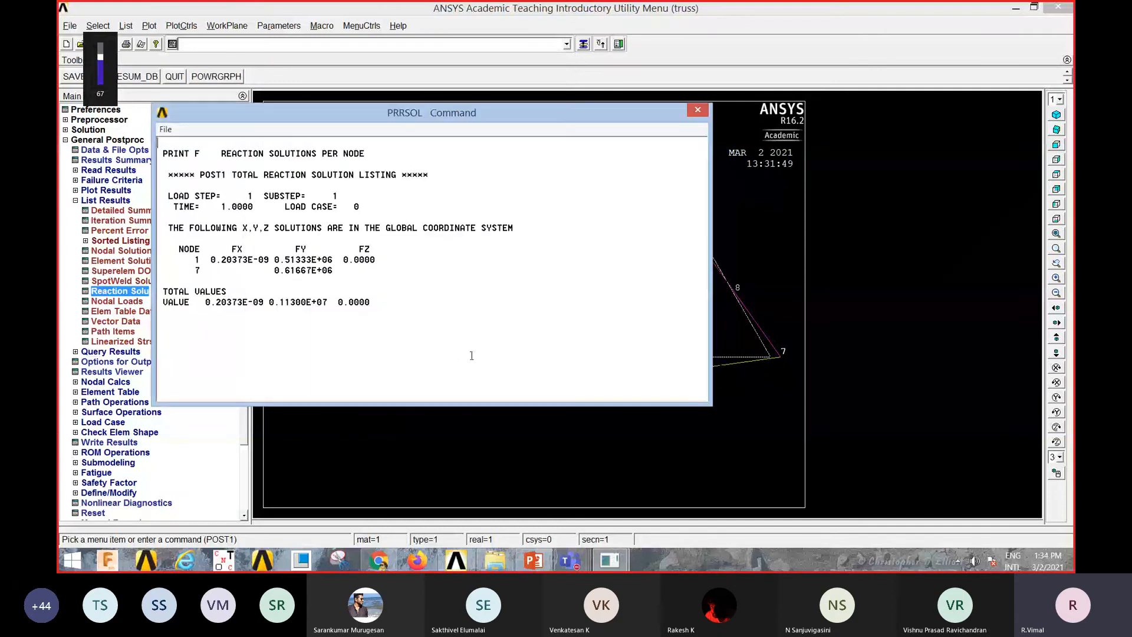
pyautogui.moveTo(280, 249); pyautogui.dragTo(336, 271)
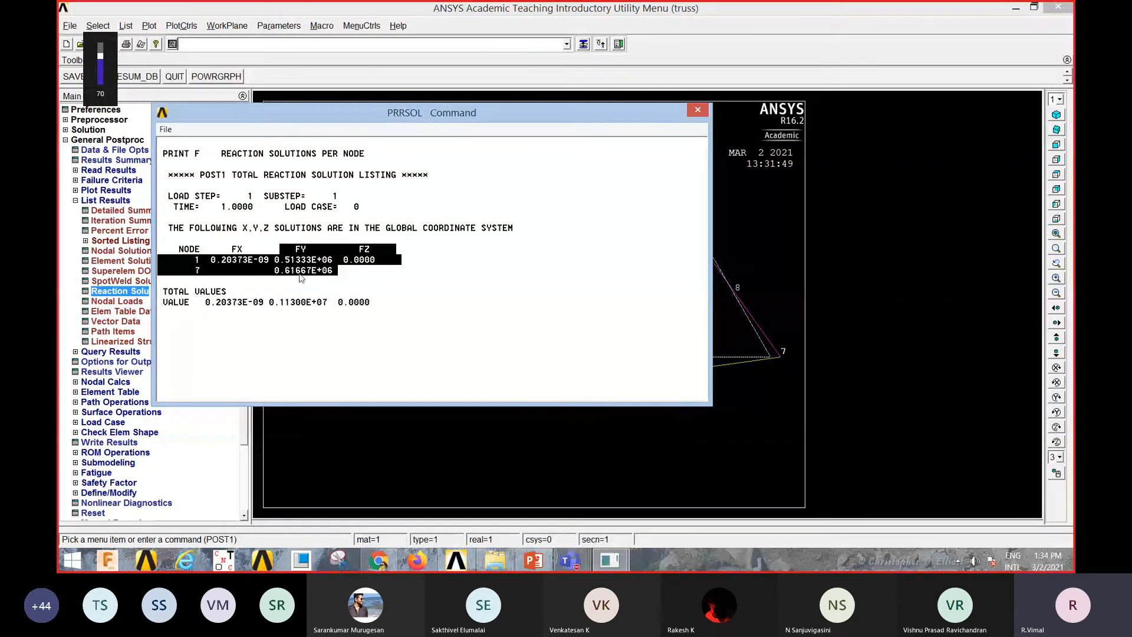
# Compare the listed FY reactions with the analytical F1 and F7 values on the PowerPoint slides and close the reaction listing
pyautogui.click(533, 560)
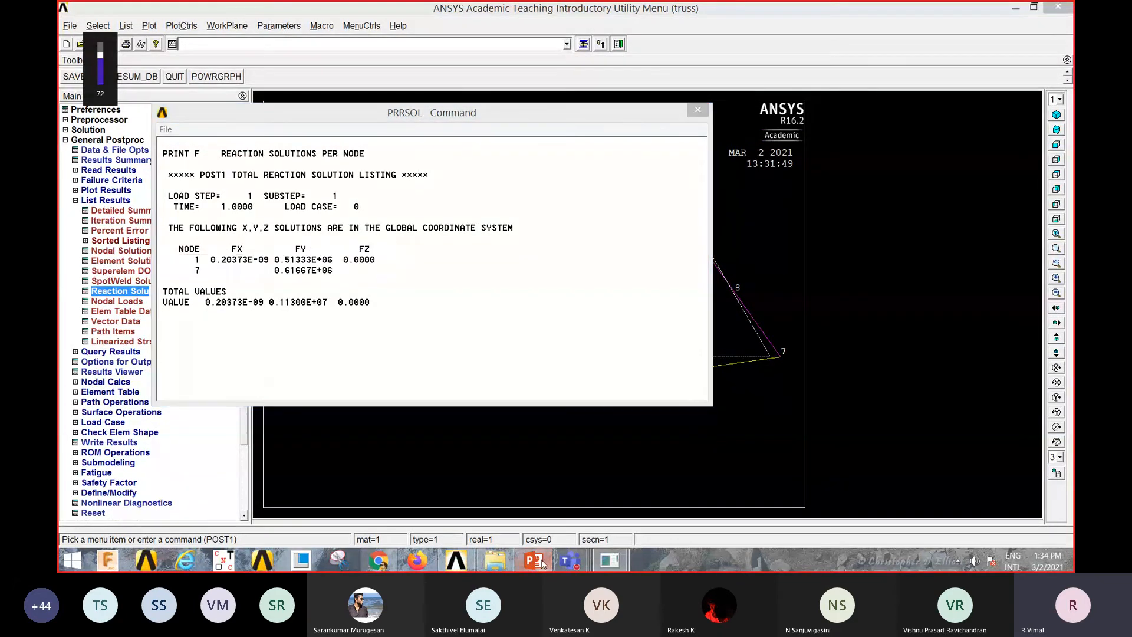
pyautogui.scroll(2, 577, 374)
pyautogui.scroll(1, 577, 374)
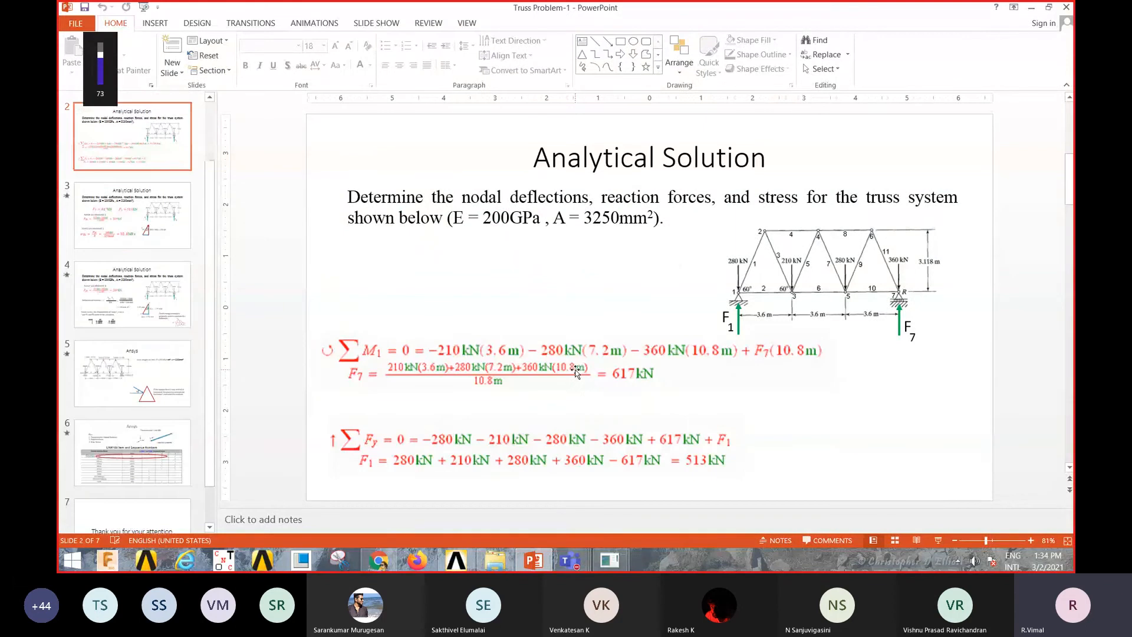
pyautogui.scroll(-1, 577, 373)
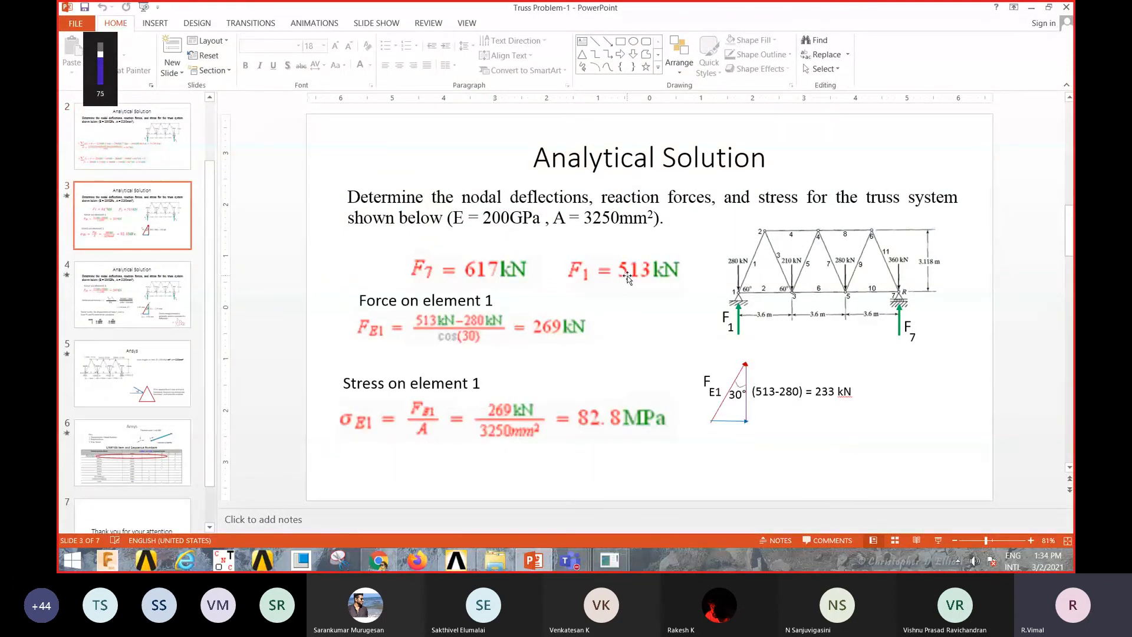
pyautogui.click(1029, 8)
pyautogui.click(286, 261)
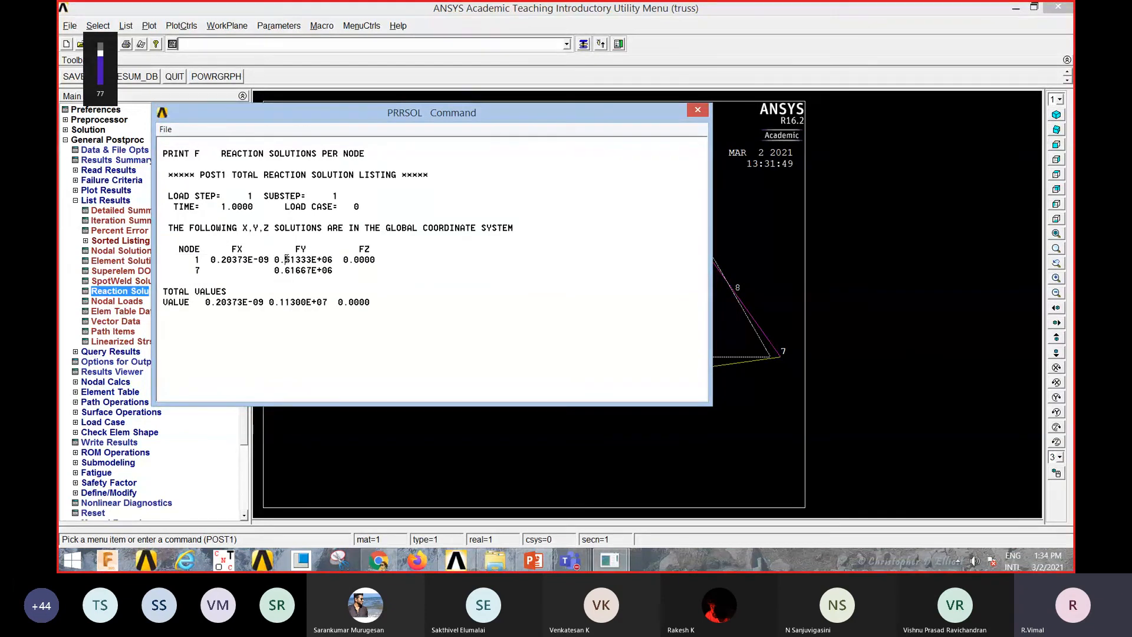
pyautogui.moveTo(287, 261); pyautogui.dragTo(307, 275)
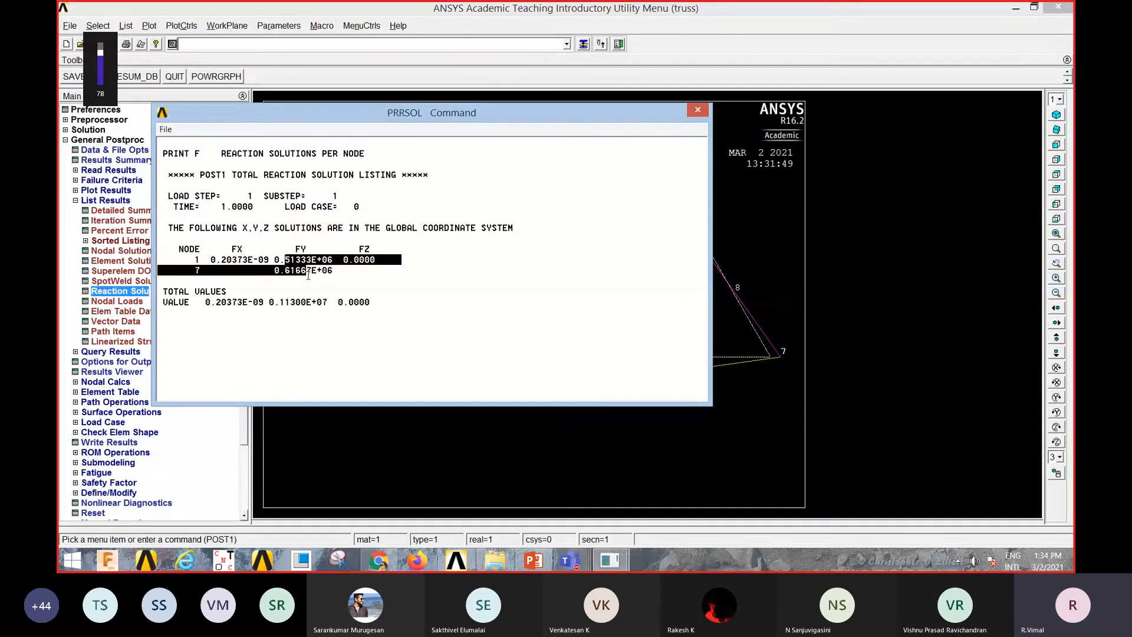
pyautogui.click(334, 292)
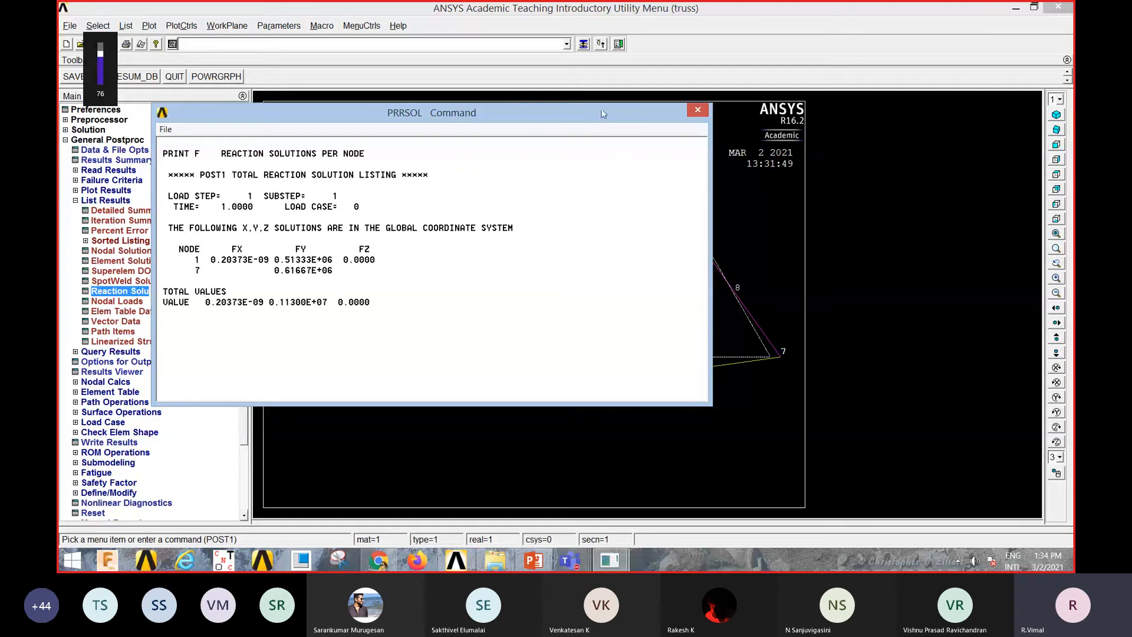
pyautogui.click(697, 110)
# List the reaction solution again for all structural forces, review the reactions at the two supports and close the listing
pyautogui.click(107, 141)
pyautogui.click(107, 142)
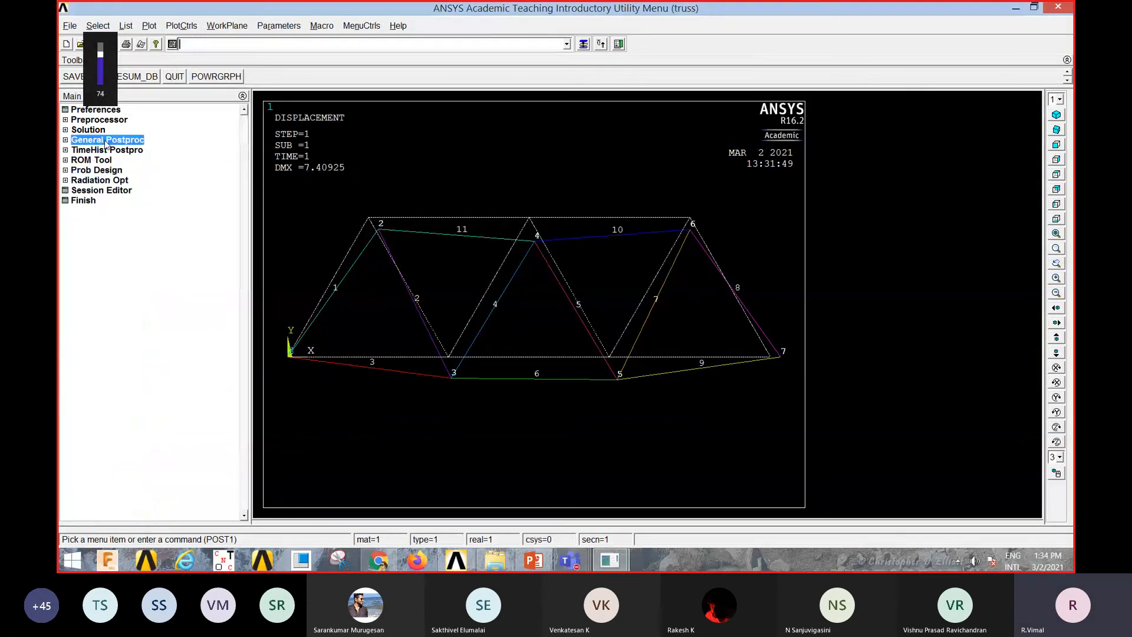
pyautogui.click(106, 141)
pyautogui.click(97, 200)
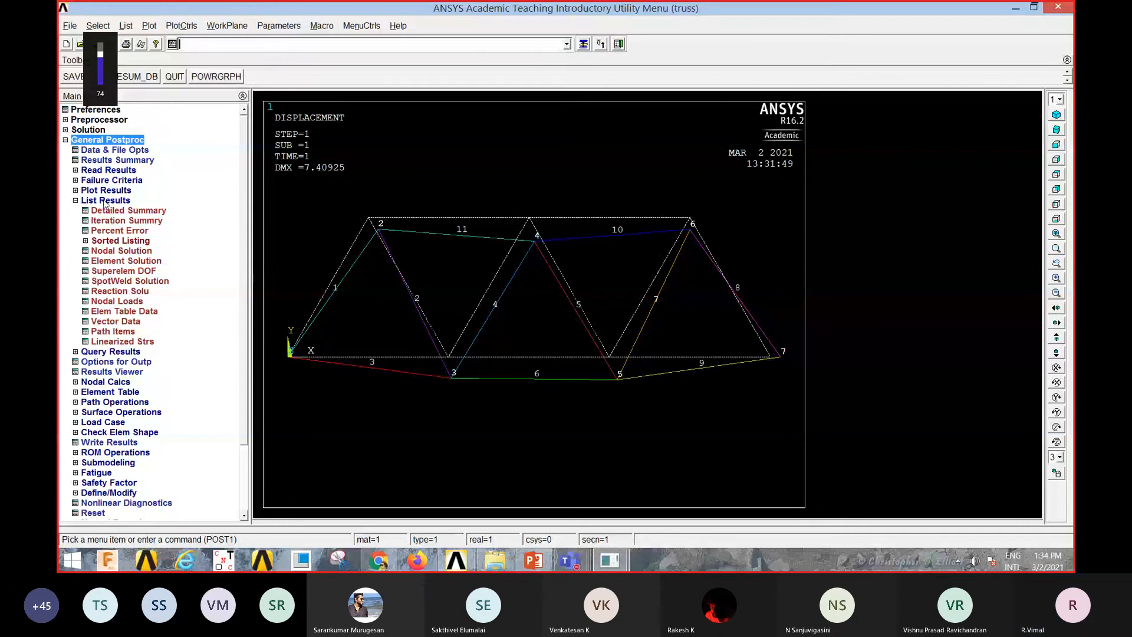
pyautogui.click(113, 291)
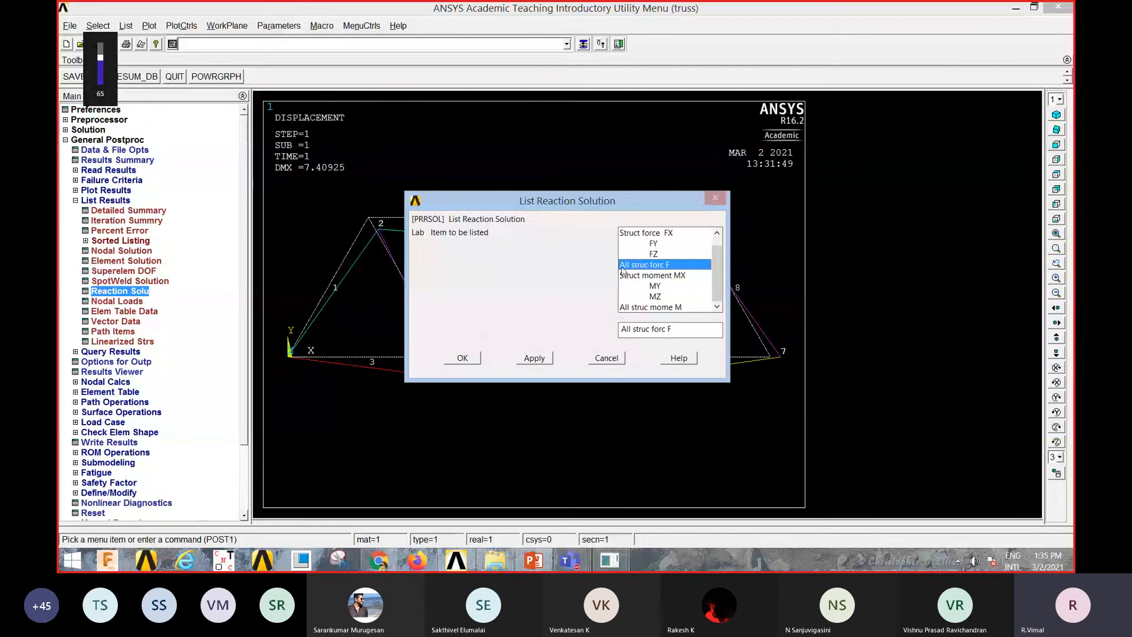
pyautogui.click(462, 357)
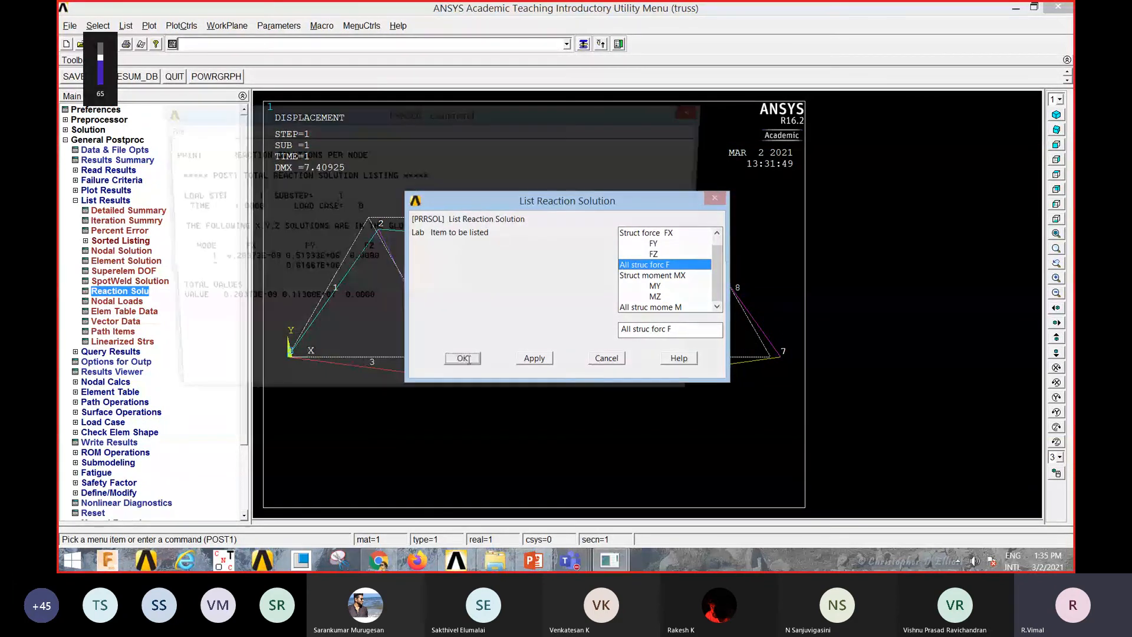
pyautogui.moveTo(285, 259); pyautogui.dragTo(324, 277)
pyautogui.click(414, 290)
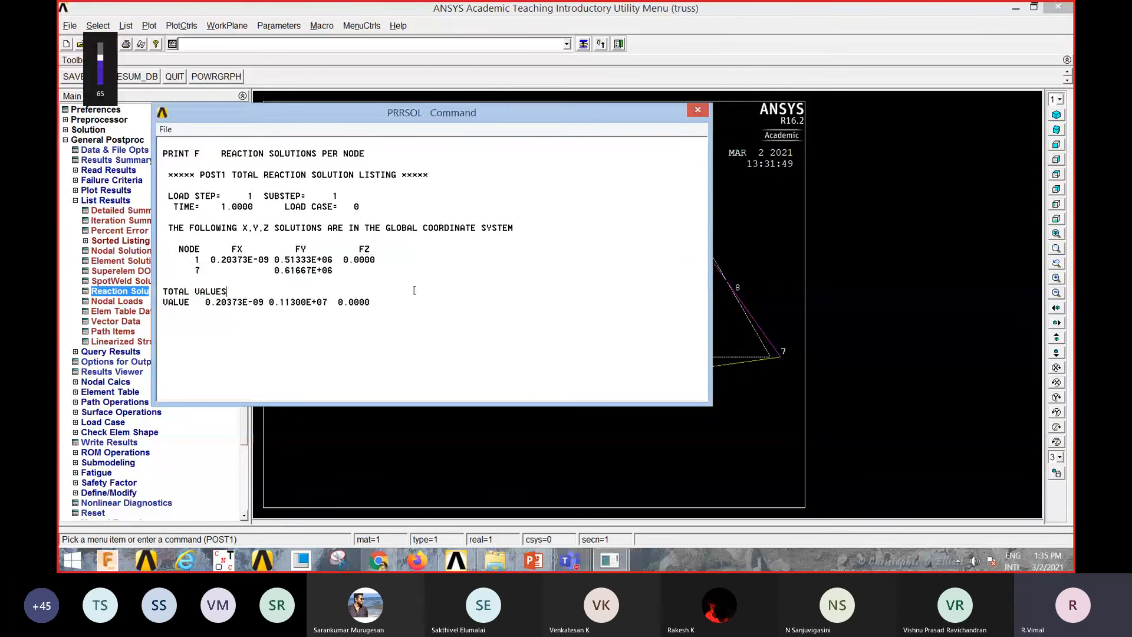
pyautogui.click(697, 111)
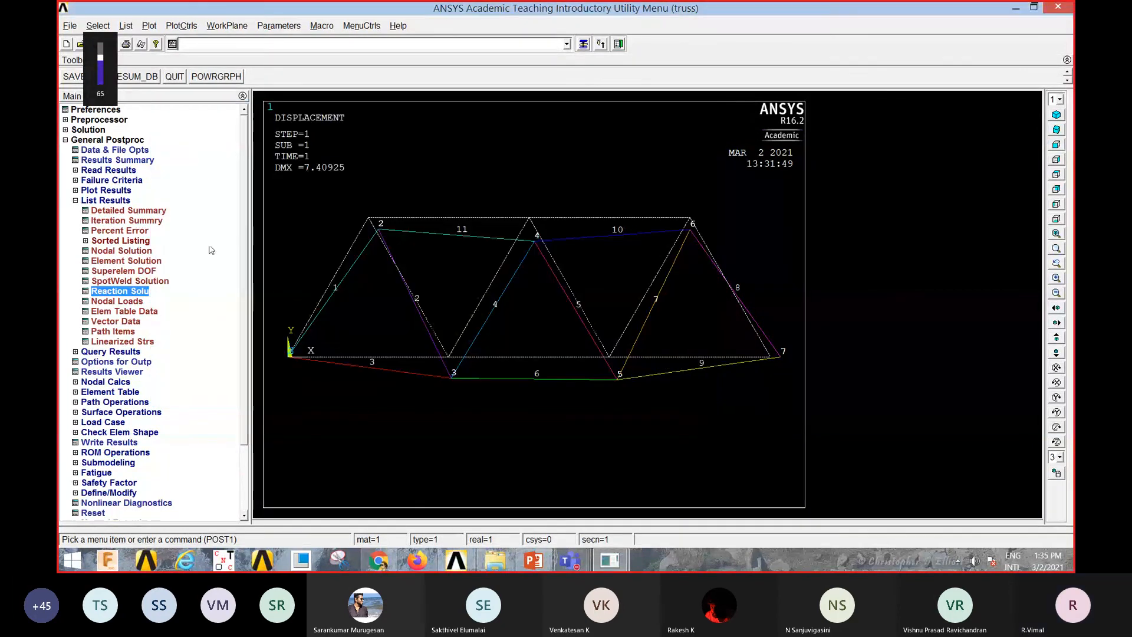
# Define an element table item by sequence number using LS, 1 and close the element table definition
pyautogui.click(113, 201)
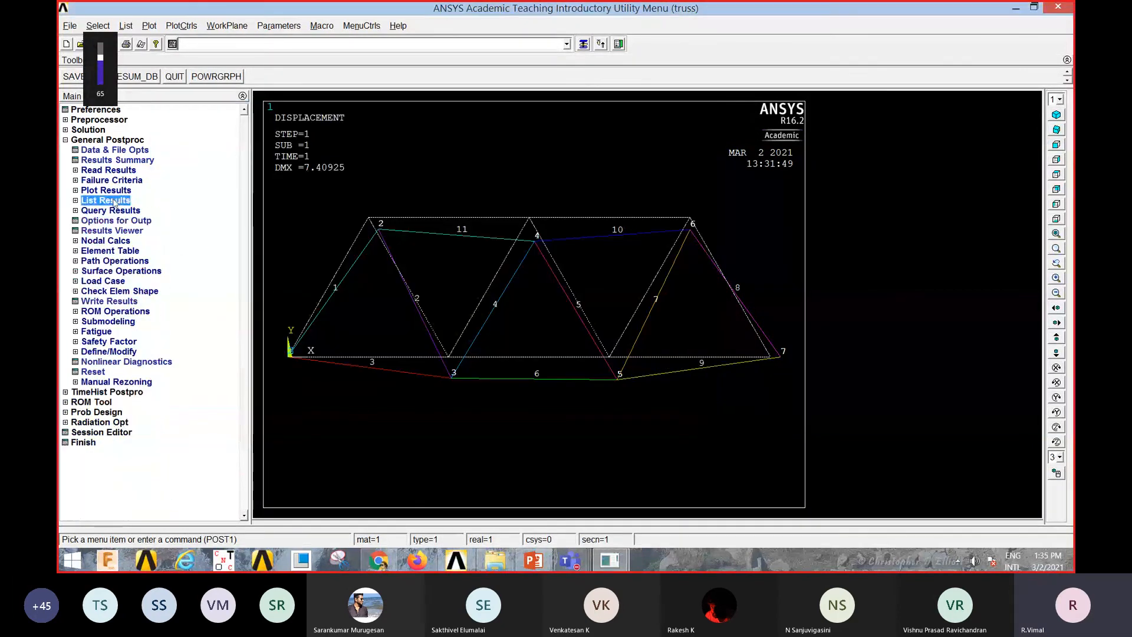
pyautogui.click(104, 251)
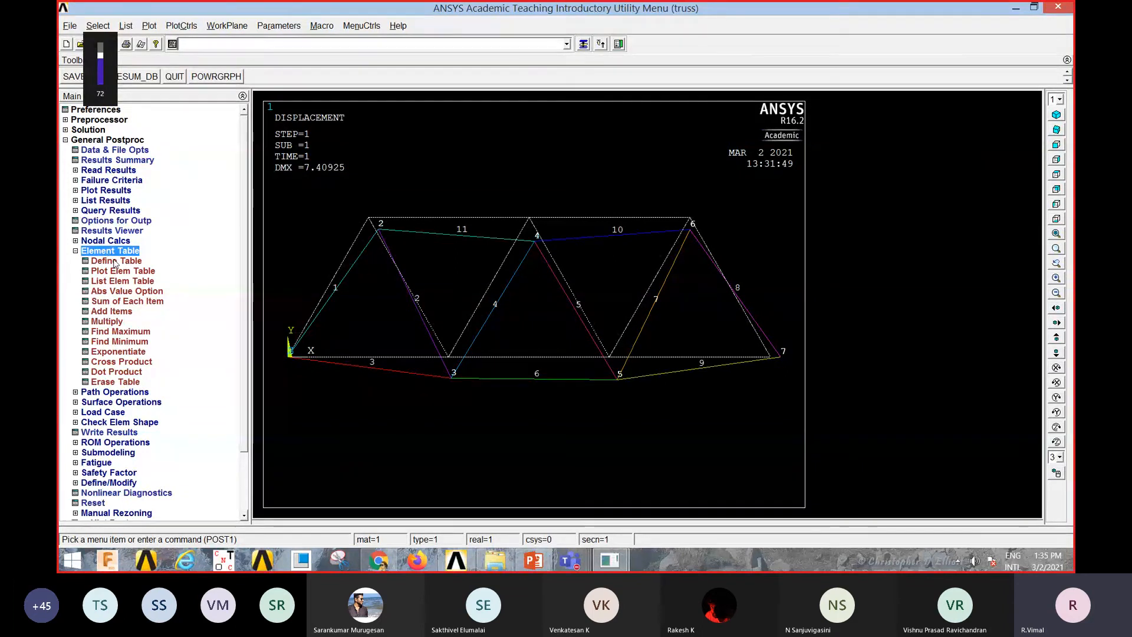
pyautogui.click(115, 262)
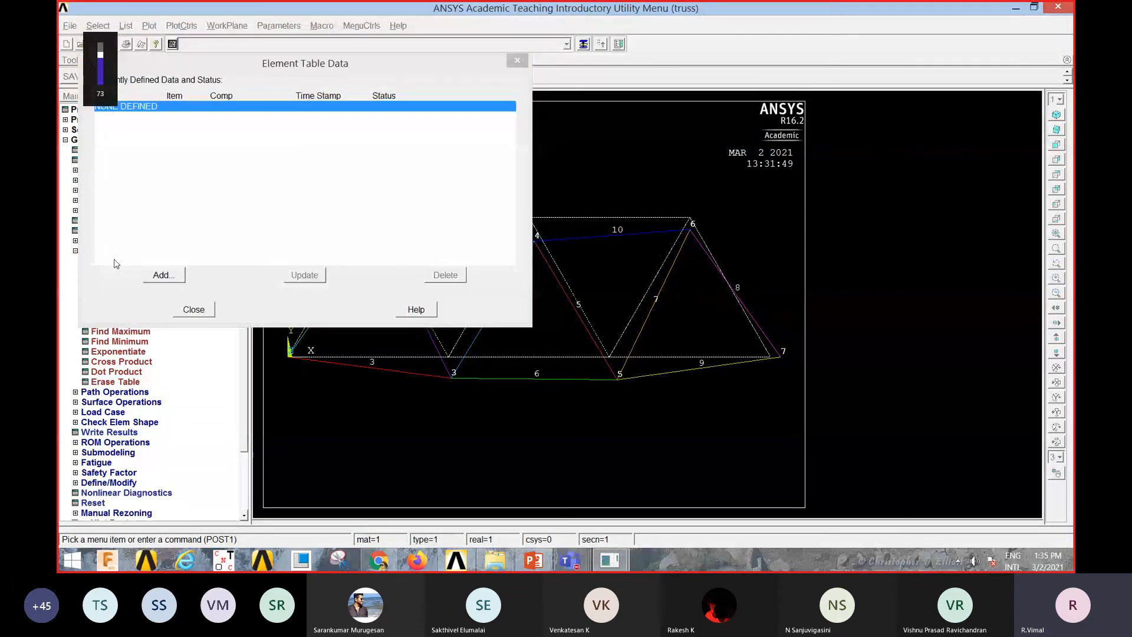
pyautogui.click(163, 276)
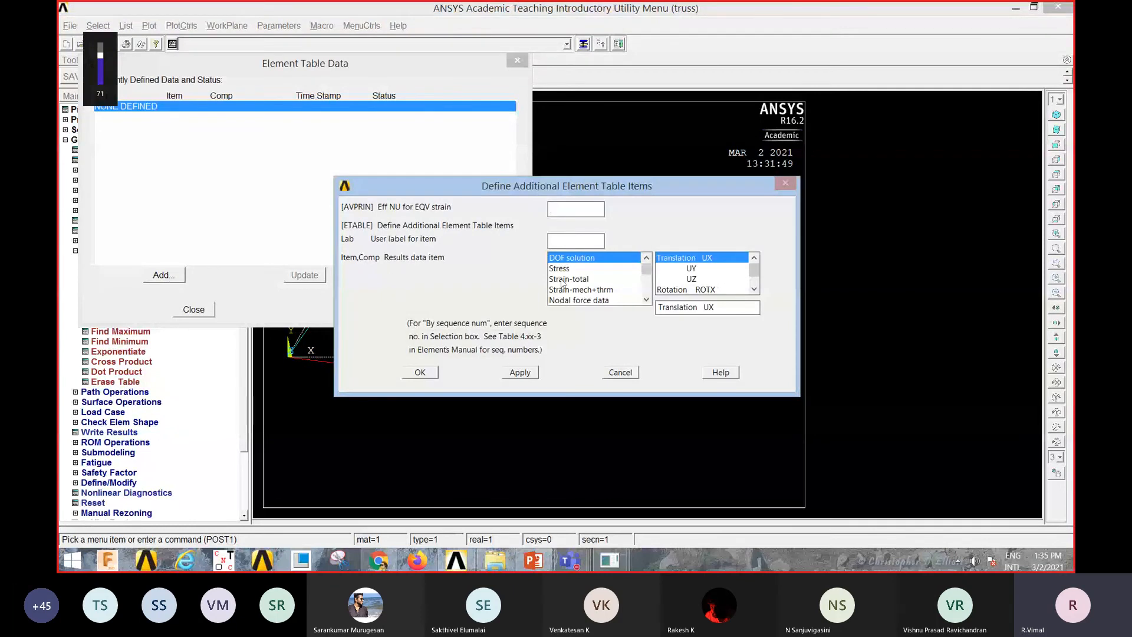
pyautogui.moveTo(647, 268); pyautogui.dragTo(647, 296)
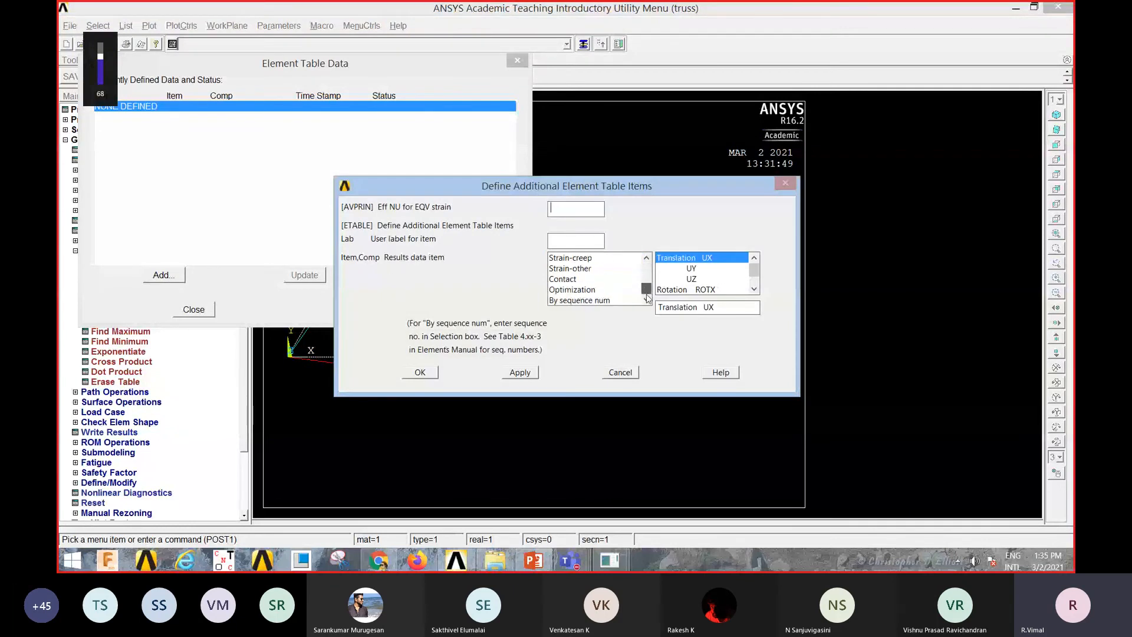
pyautogui.click(574, 301)
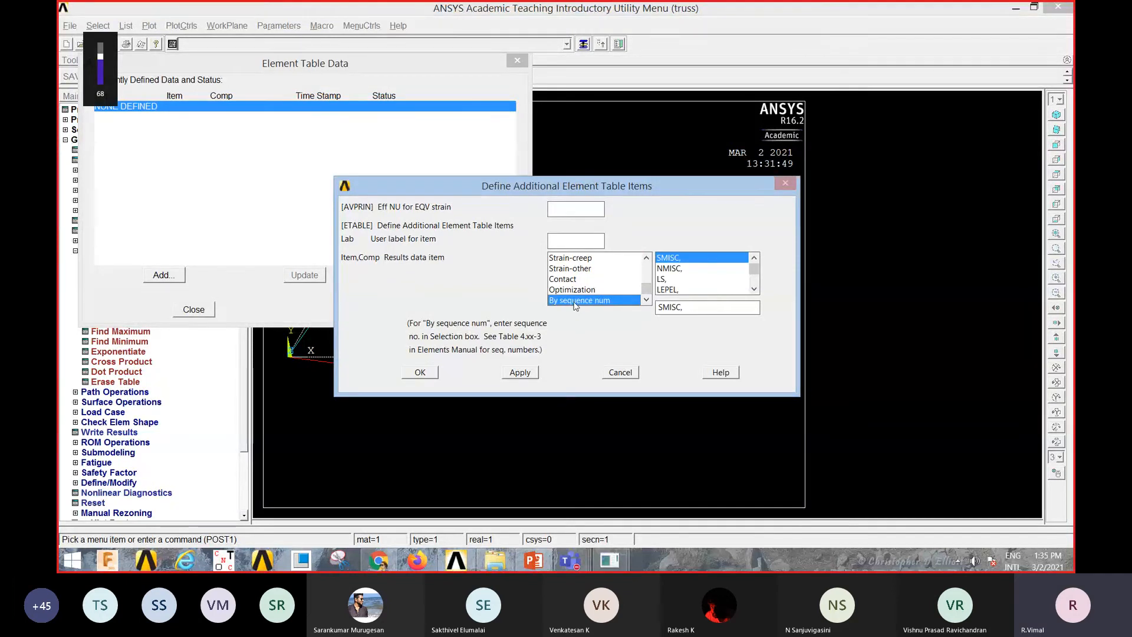
pyautogui.click(665, 277)
pyautogui.click(670, 258)
pyautogui.click(664, 281)
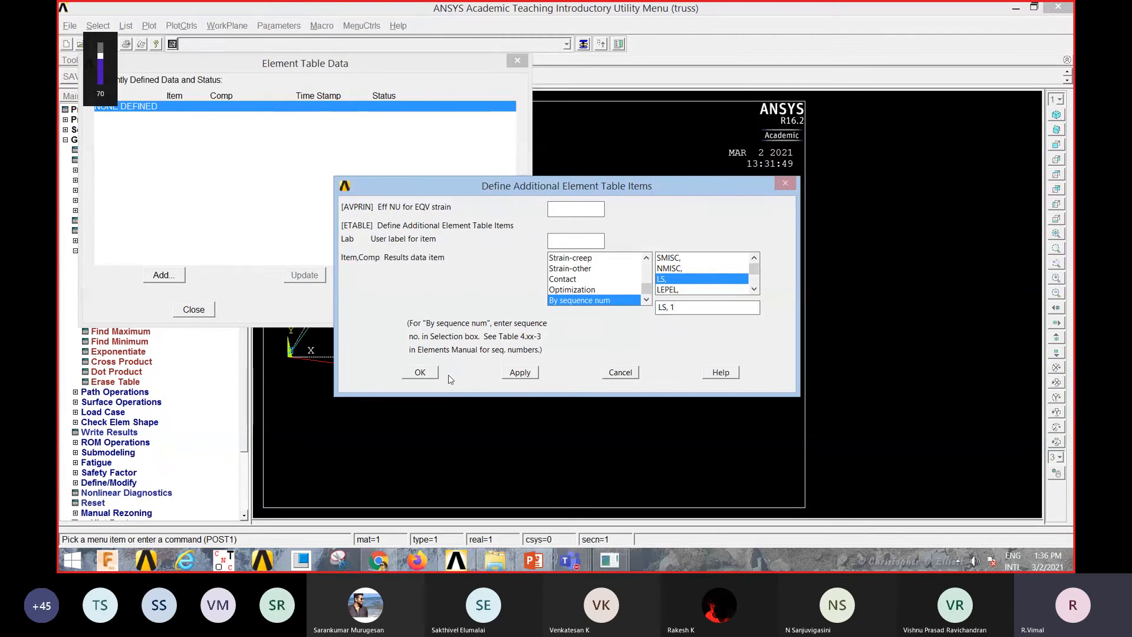
pyautogui.click(424, 374)
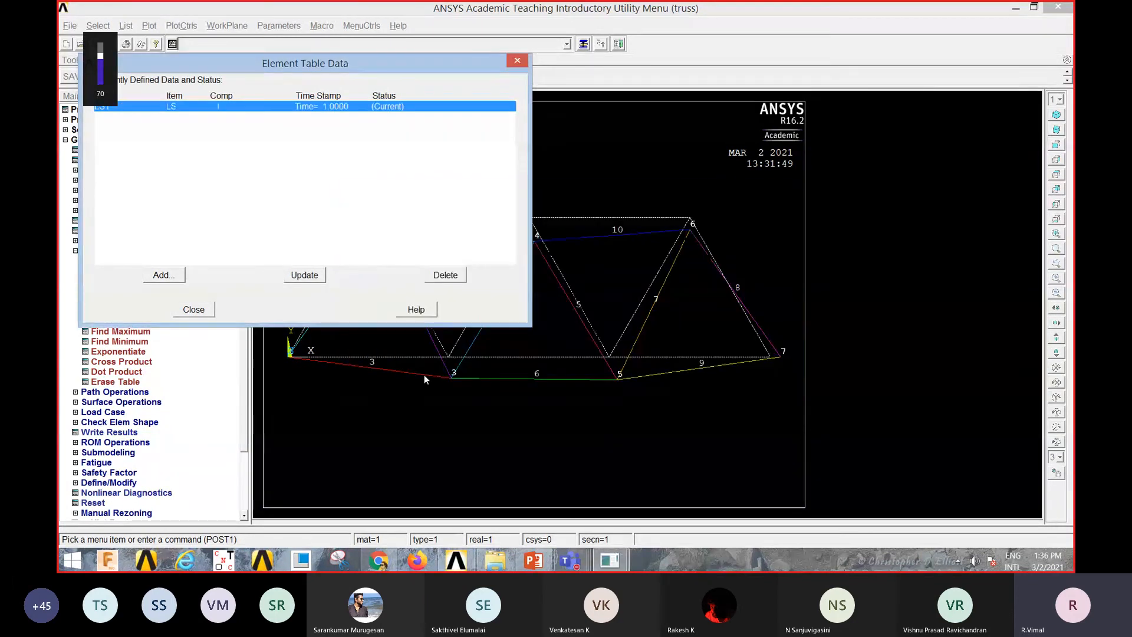
pyautogui.click(194, 310)
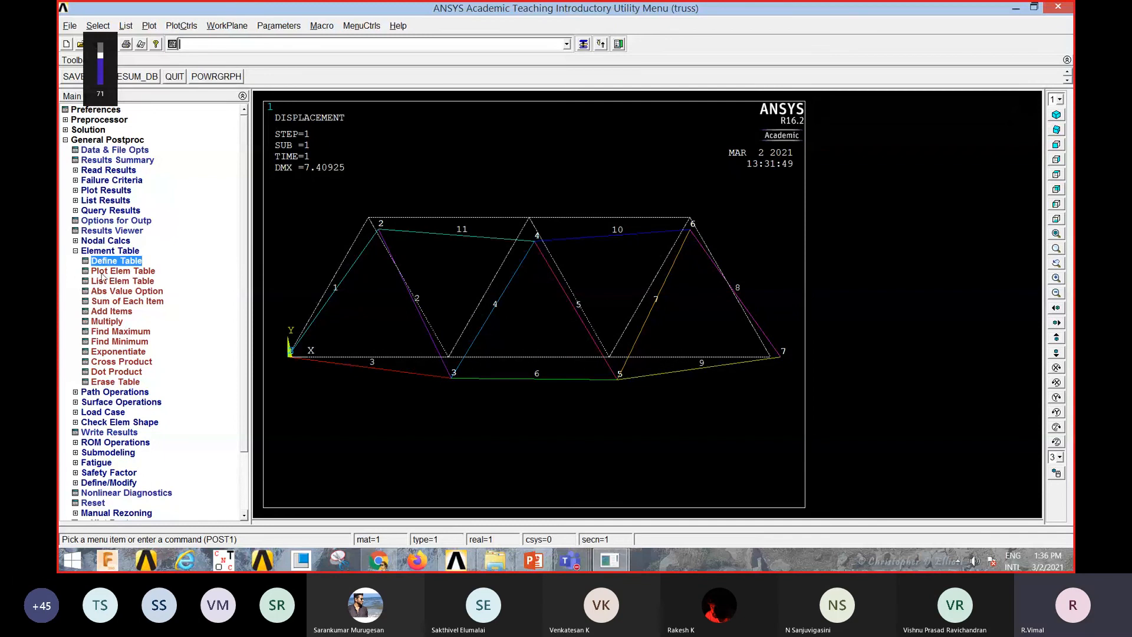
# Plot the LS1 element table item without averaging at common nodes and list its values for each element
pyautogui.click(120, 272)
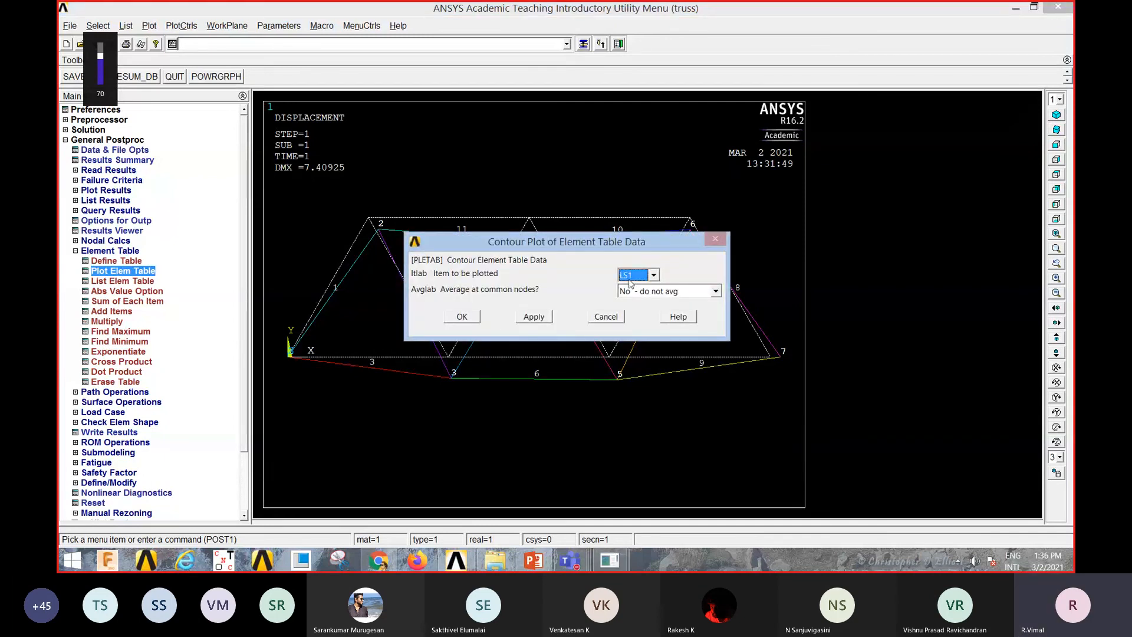
pyautogui.click(462, 317)
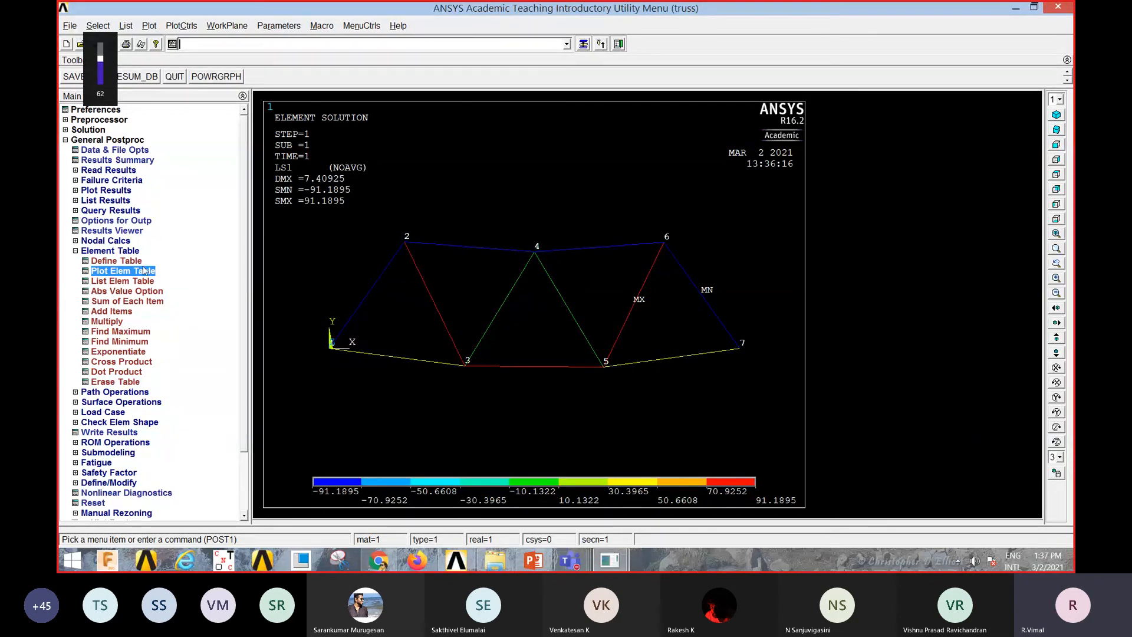
pyautogui.click(116, 282)
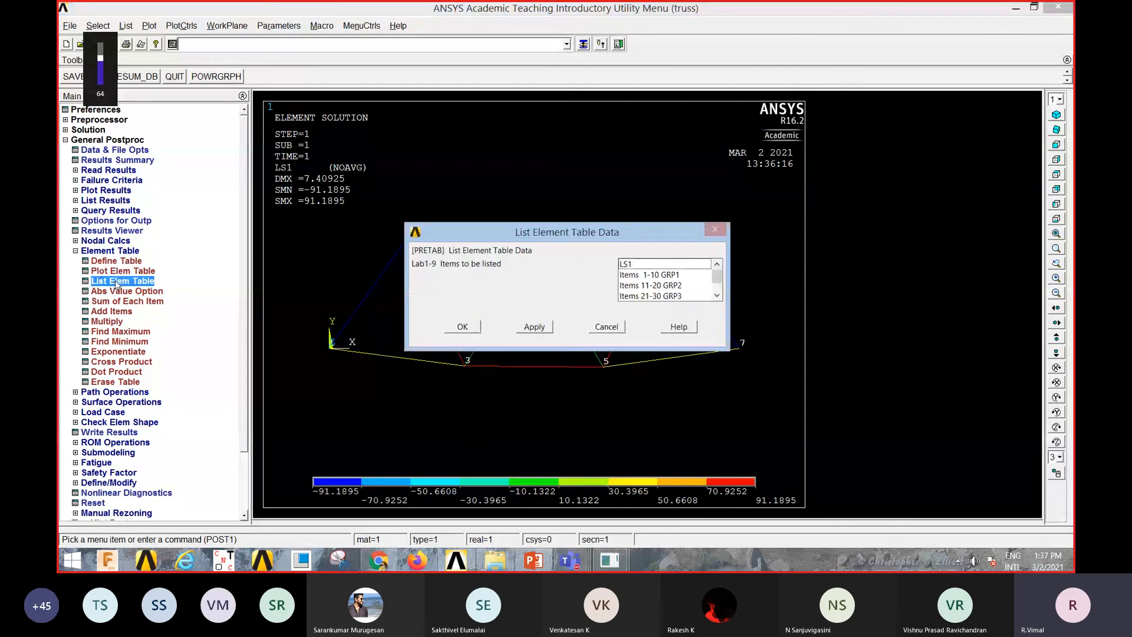
pyautogui.click(627, 264)
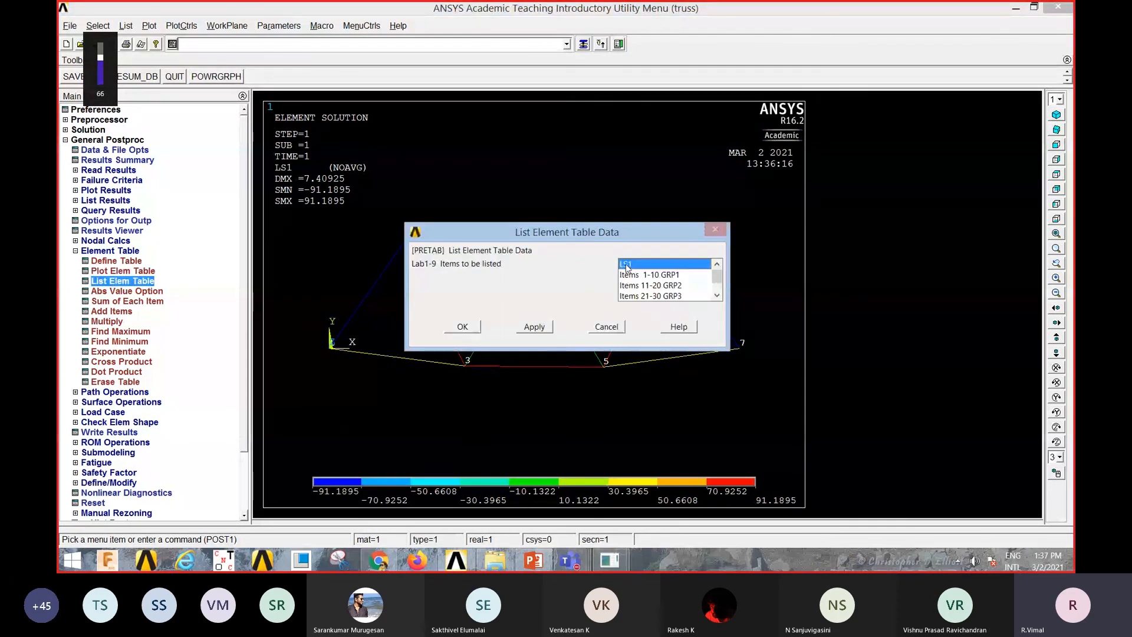
pyautogui.click(462, 327)
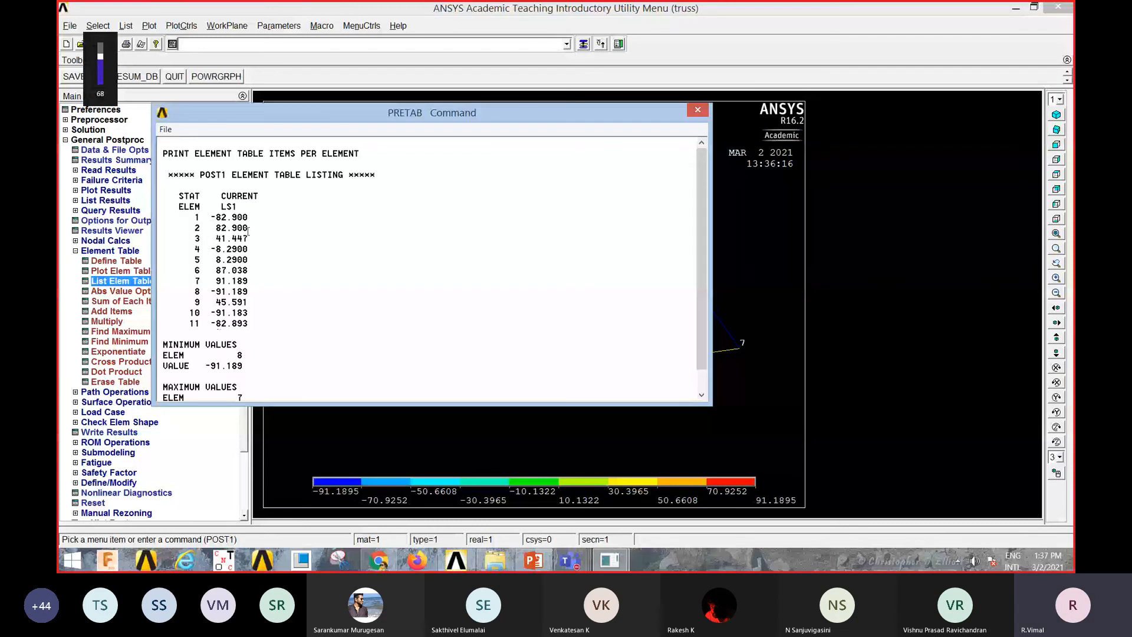
# Compare the listed LS1 stress of element 1 with the analytical stress on the PowerPoint slide and return to ANSYS
pyautogui.moveTo(208, 215); pyautogui.dragTo(248, 216)
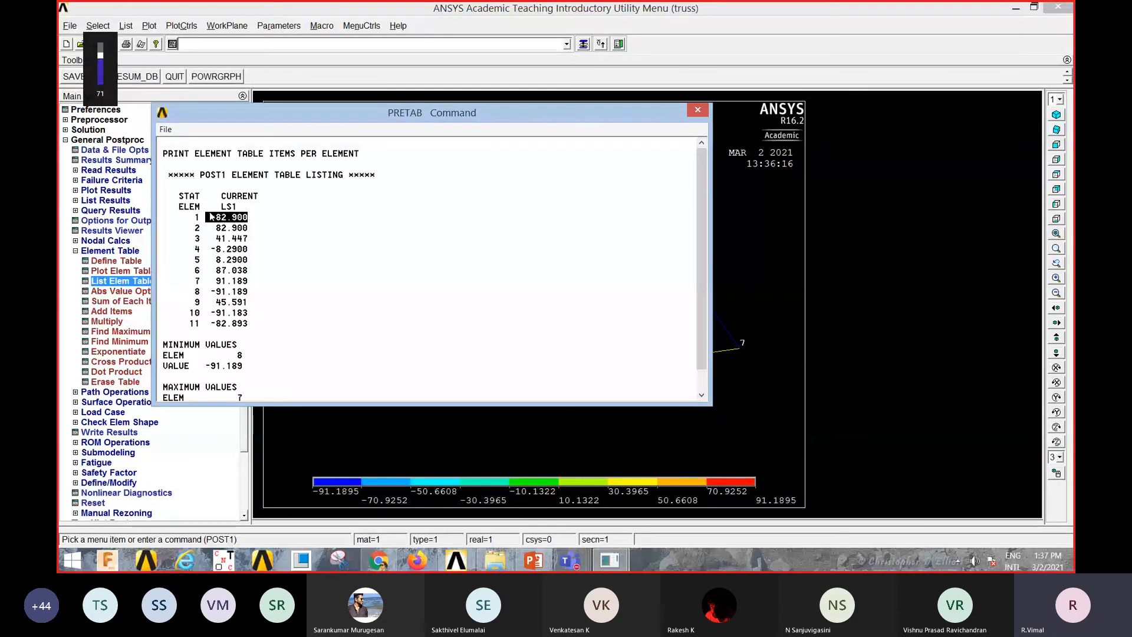
pyautogui.click(532, 562)
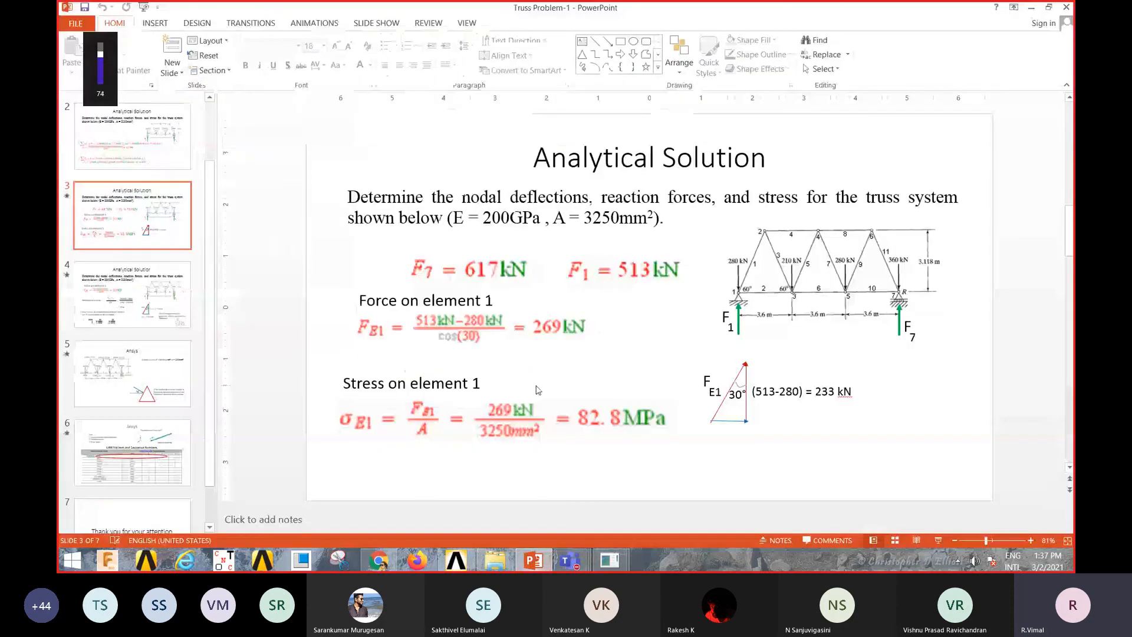
pyautogui.click(582, 415)
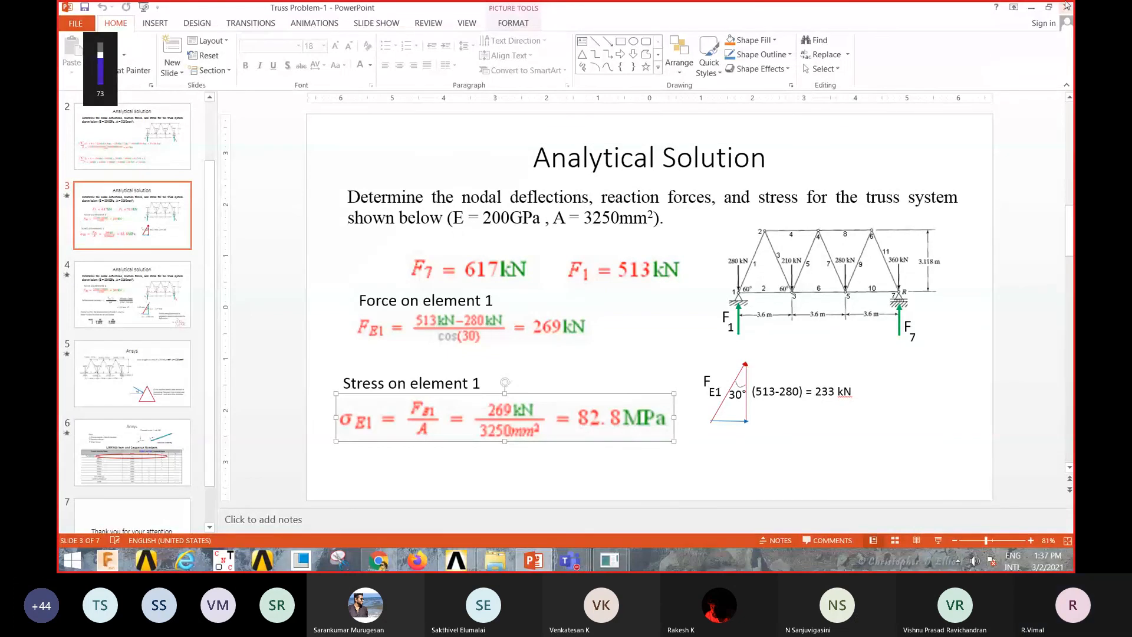
pyautogui.click(1031, 8)
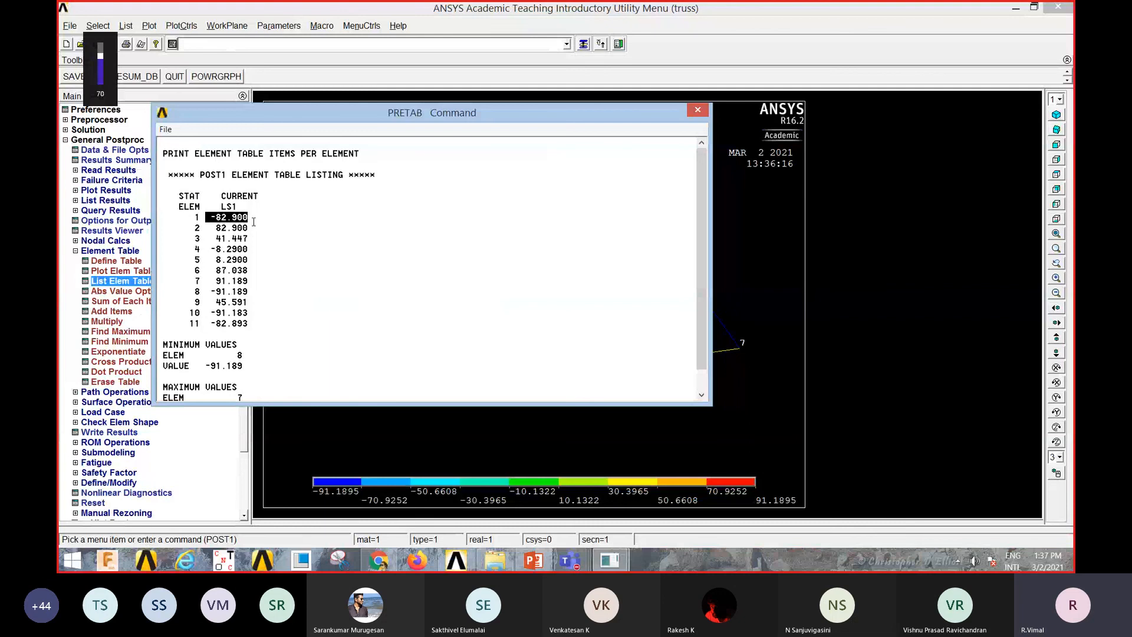
# Examine the LS1 stresses of all elements and the minimum and maximum values, and close the element table listing
pyautogui.click(254, 221)
pyautogui.moveTo(254, 221); pyautogui.dragTo(259, 326)
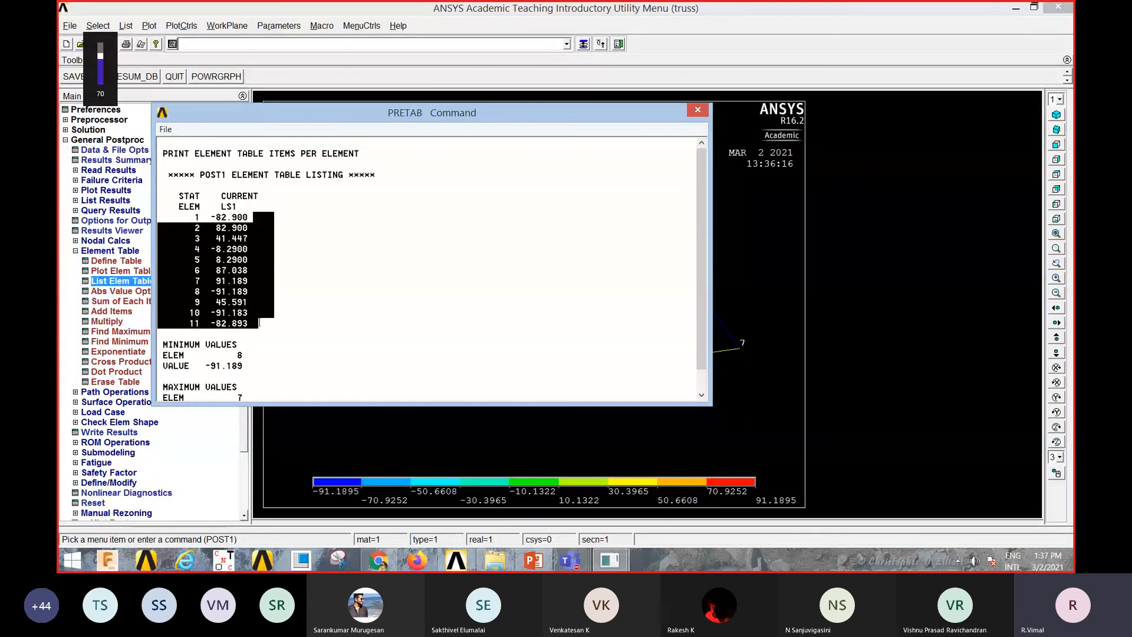
pyautogui.moveTo(210, 217); pyautogui.dragTo(268, 323)
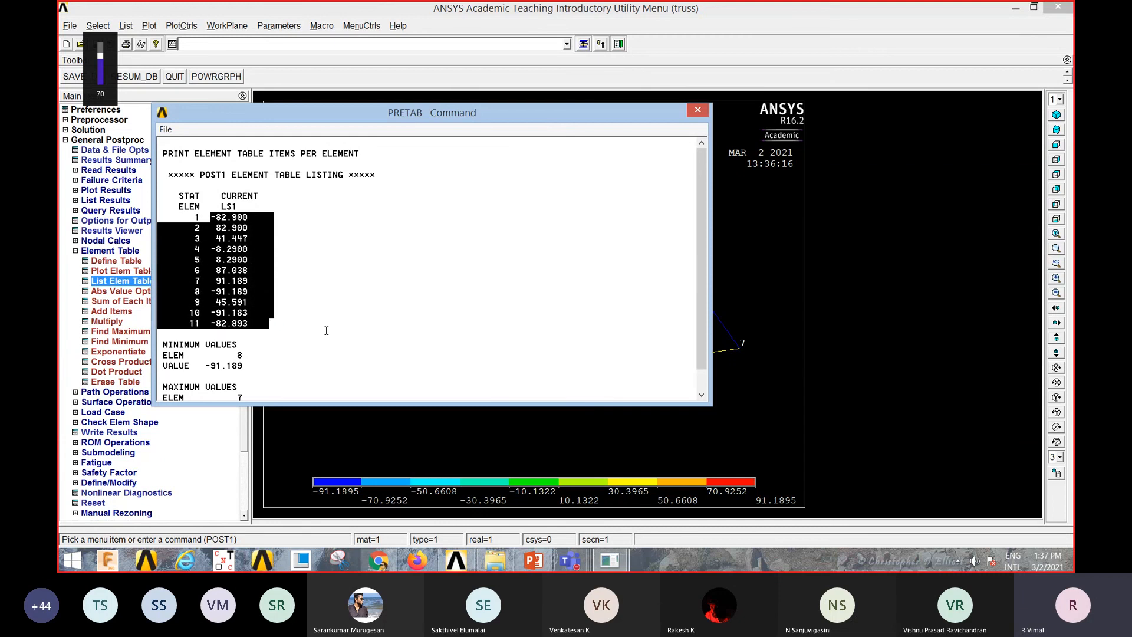
pyautogui.scroll(-1, 326, 330)
pyautogui.scroll(1, 326, 330)
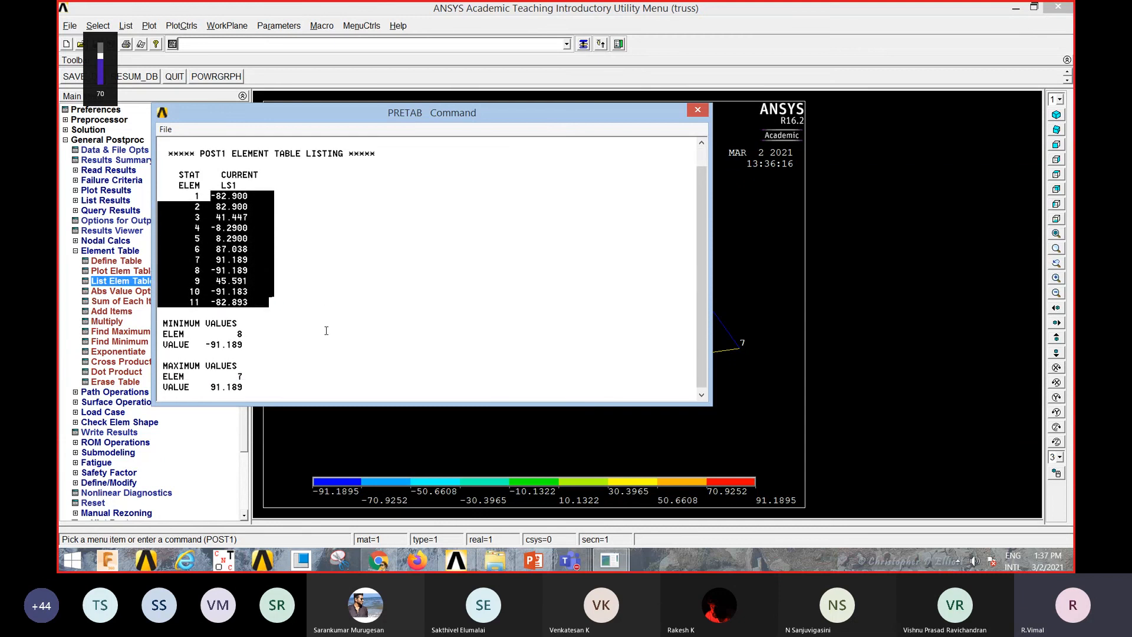
pyautogui.click(166, 130)
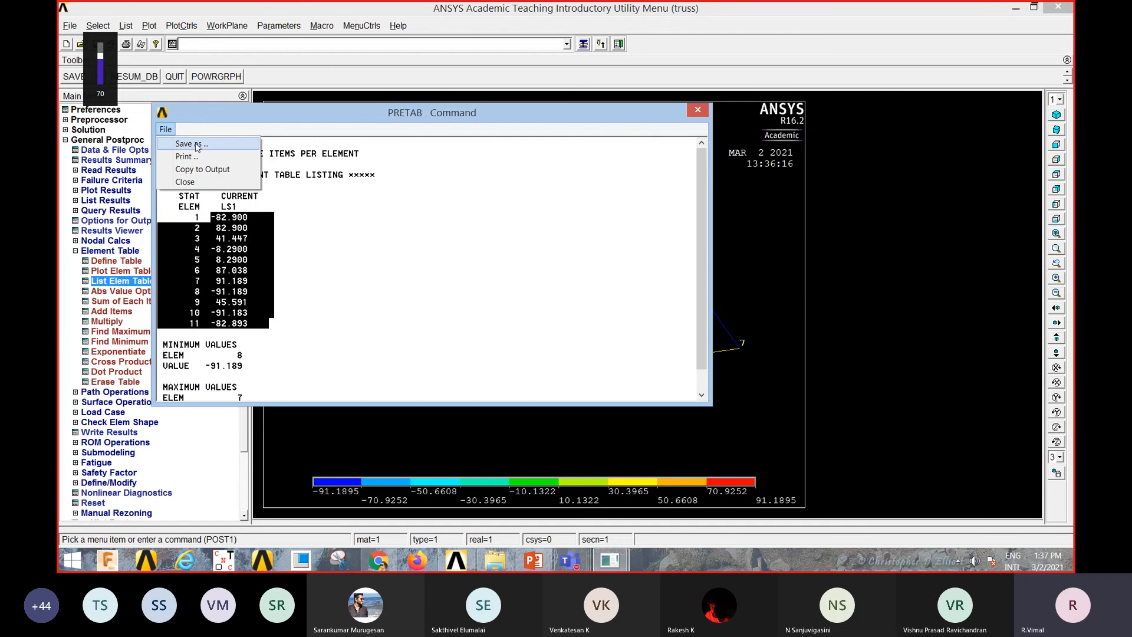
pyautogui.click(228, 164)
pyautogui.click(697, 111)
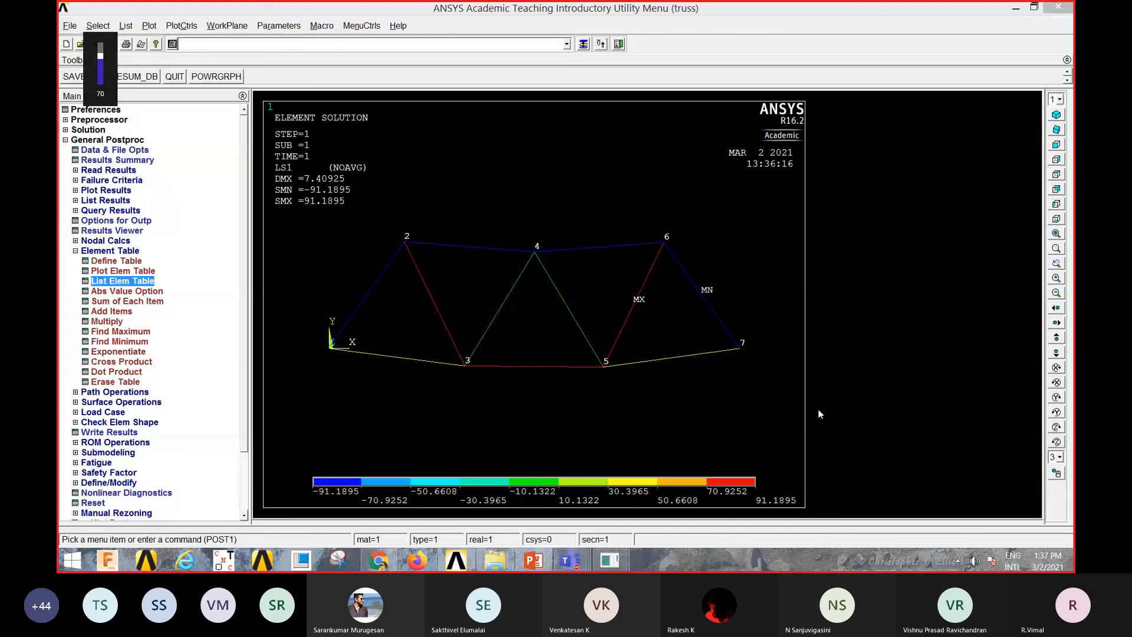
# Minimize ANSYS, its product launcher and the Teams channel window, and open the additional actions of the Microsoft Teams meeting
pyautogui.click(1016, 9)
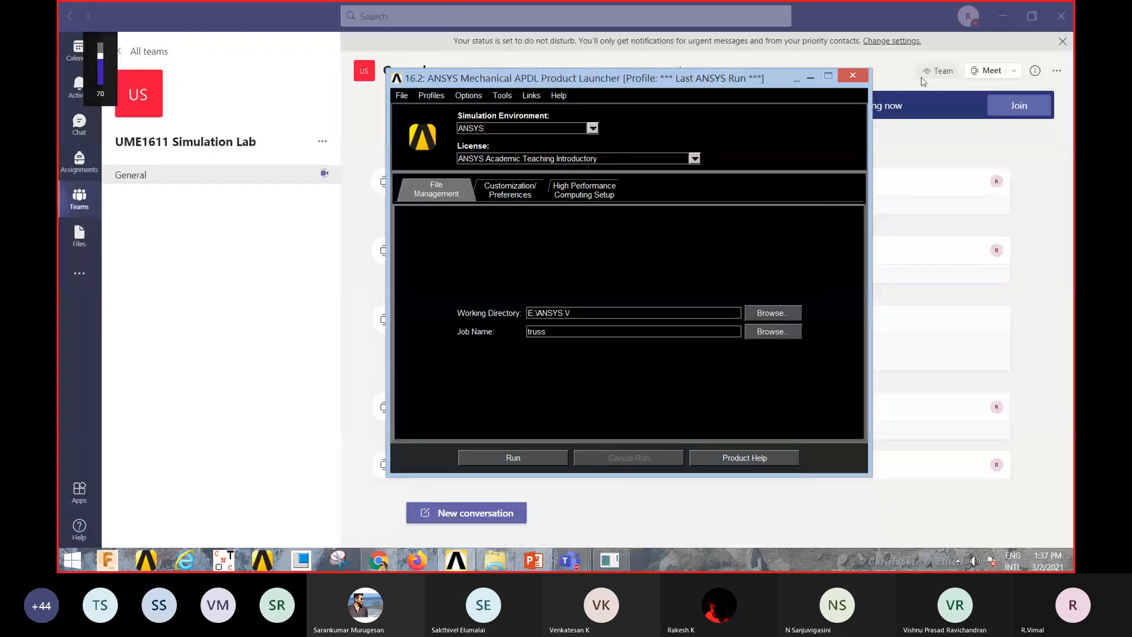
pyautogui.click(815, 77)
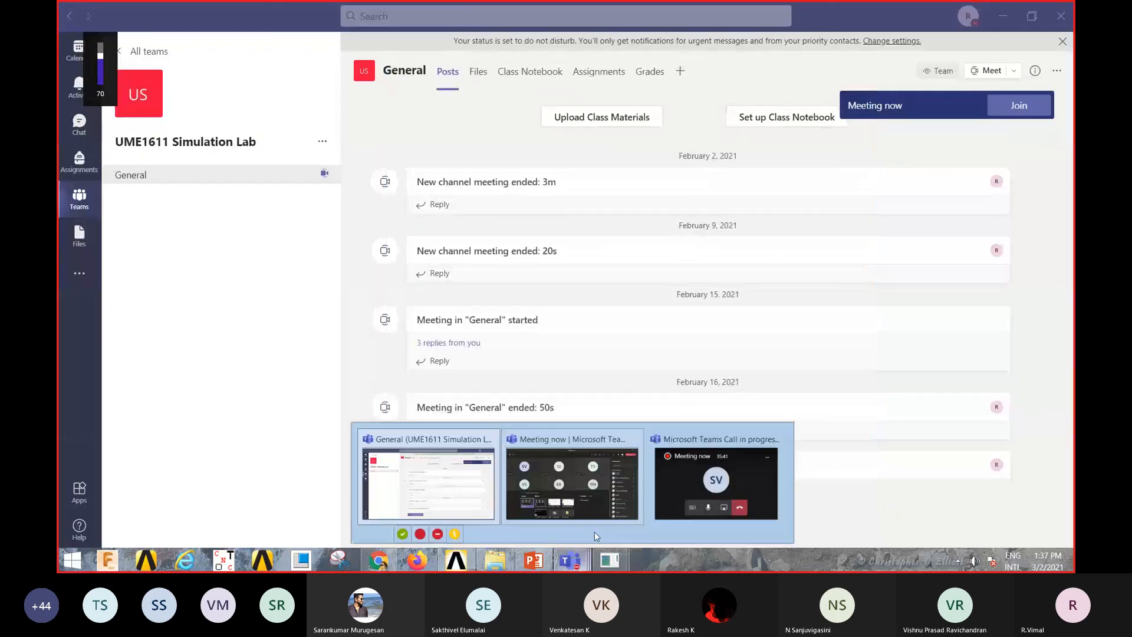
pyautogui.click(1002, 18)
pyautogui.click(929, 440)
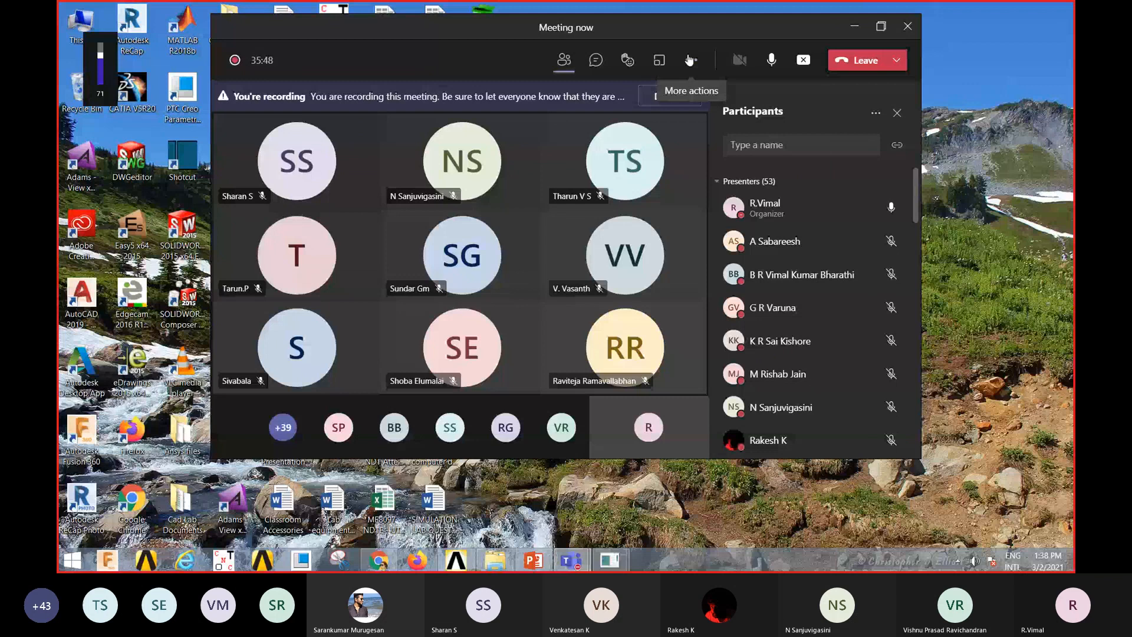
pyautogui.click(691, 59)
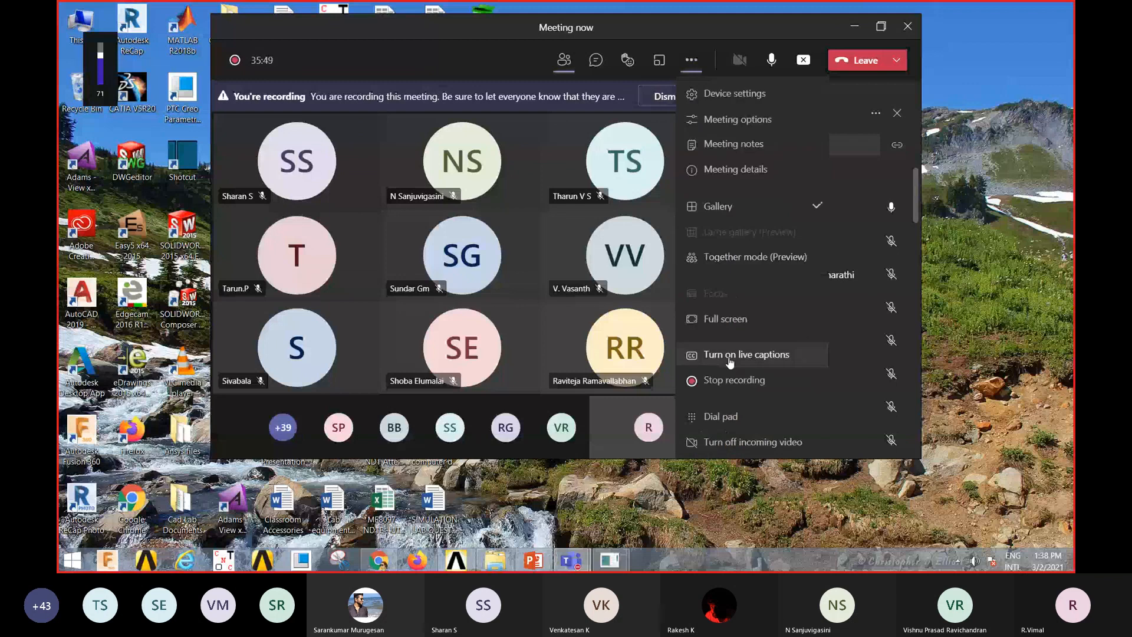